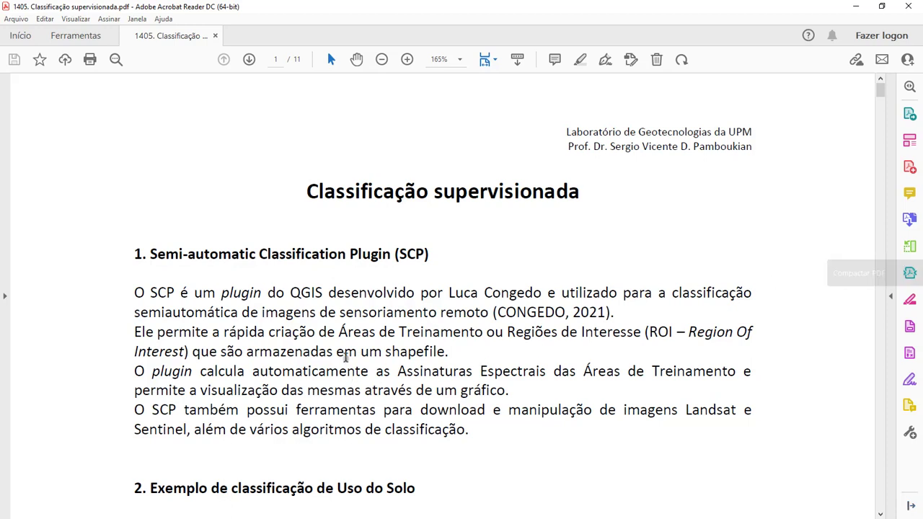
- Read the PDF's introduction to the Semi-automatic Classification Plugin, marking the passages on training areas, shapefile storage and spectral signatures
drag(339, 332, 597, 344)
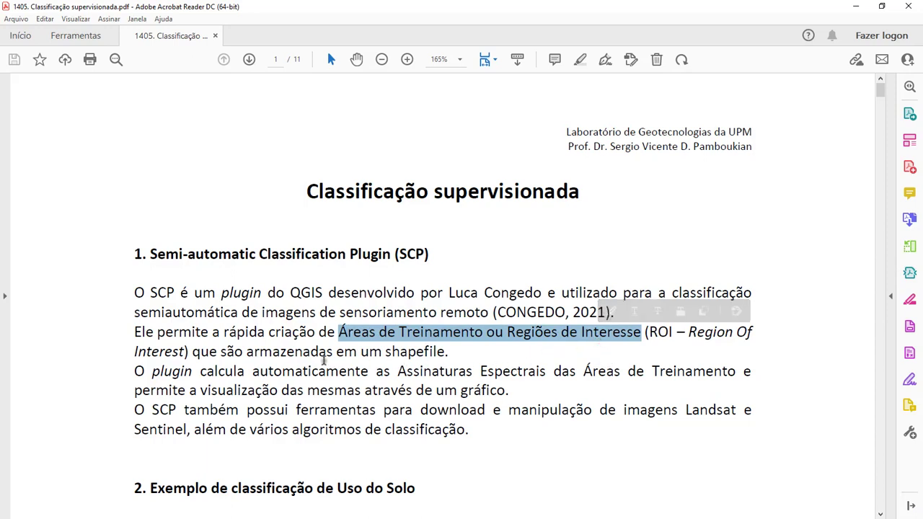
click(256, 352)
drag(256, 352, 443, 354)
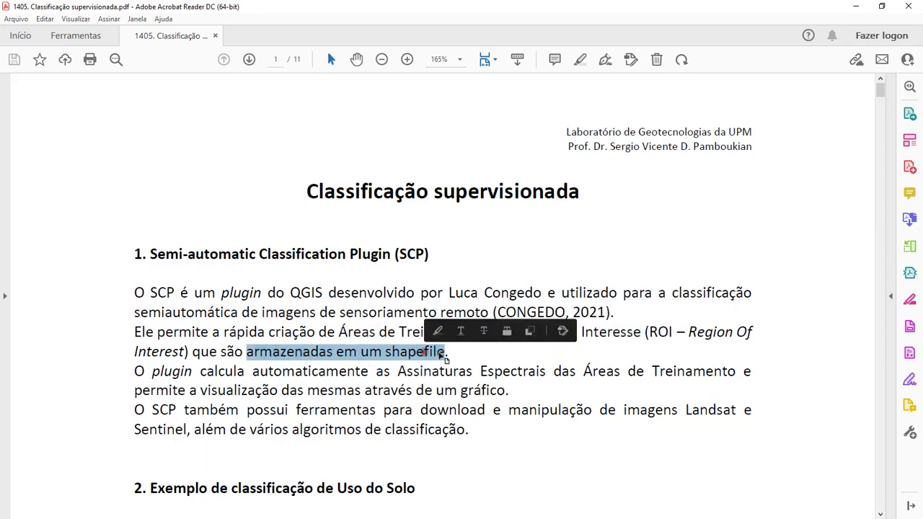
click(461, 354)
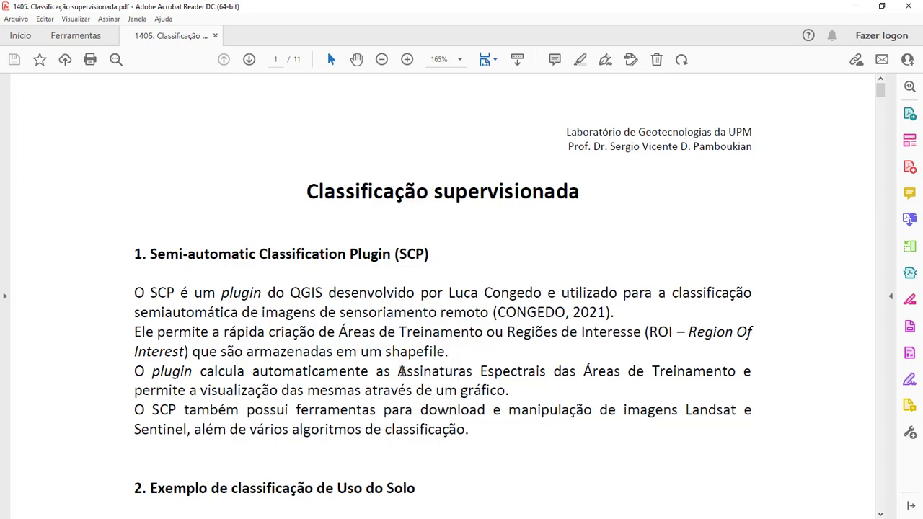
drag(398, 372, 681, 382)
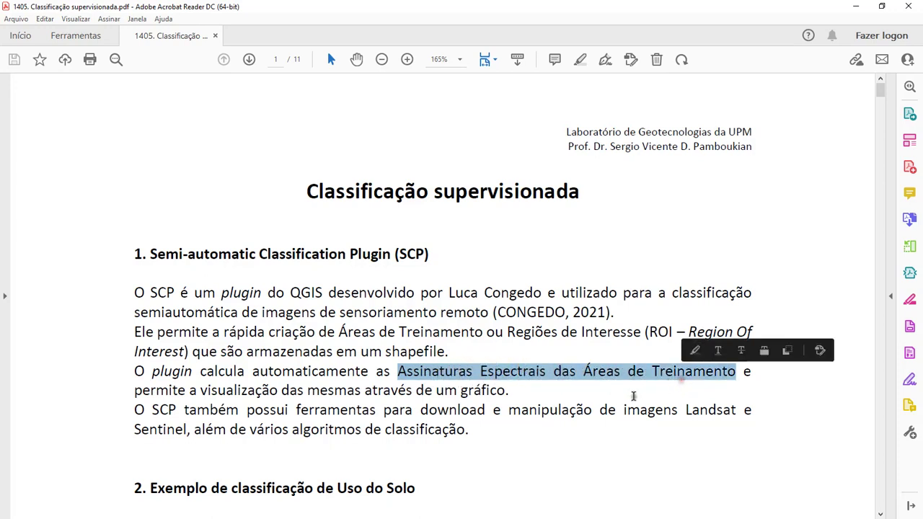
click(514, 393)
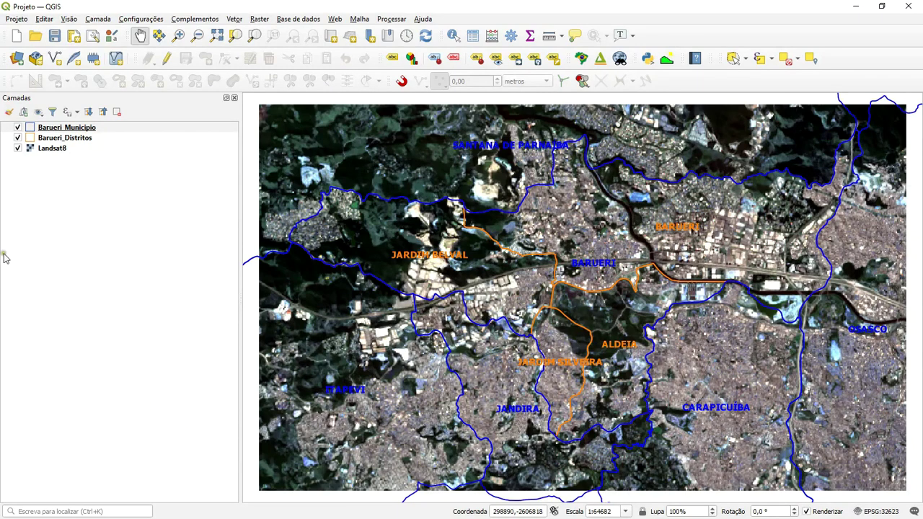
- In QGIS, toggle the Landsat8 and Barueri_Distritos layers to compare them, then leave only Landsat8 visible by hiding Barueri_Distritos and Barueri_Municipio
click(17, 149)
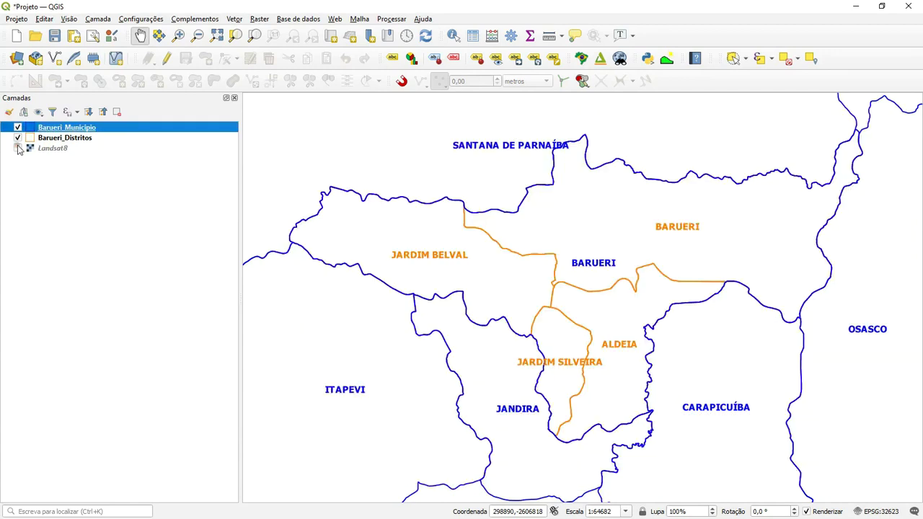
click(17, 138)
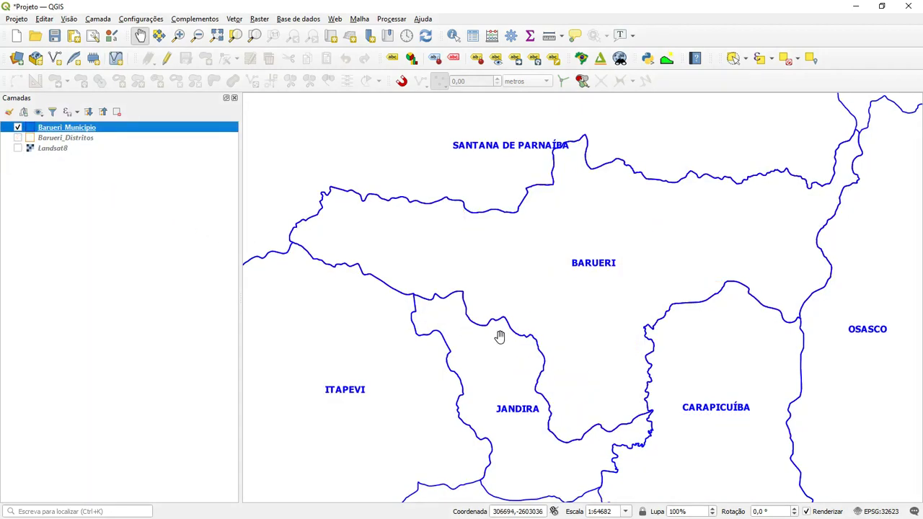
click(17, 138)
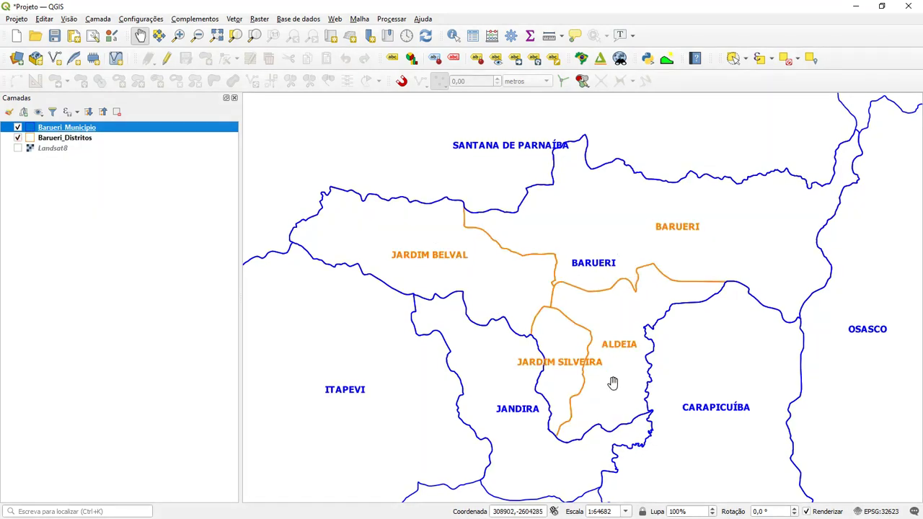
click(18, 148)
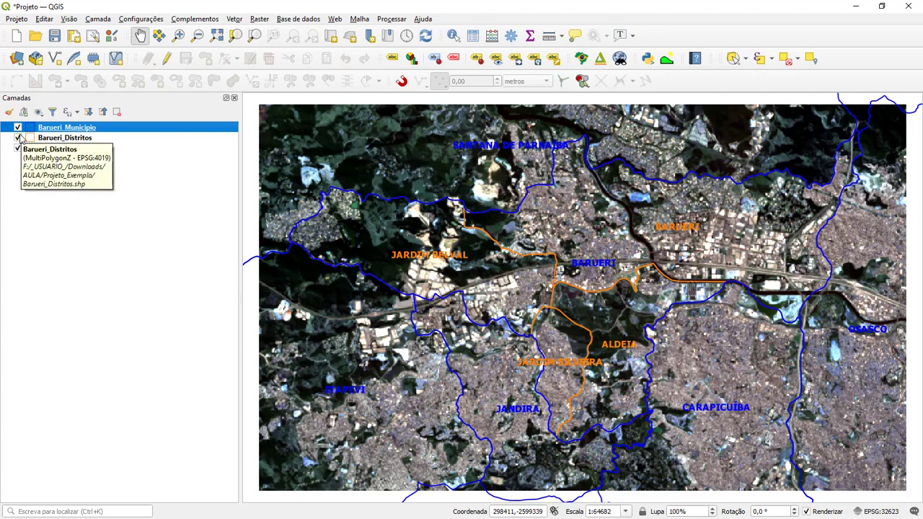
click(18, 138)
click(18, 128)
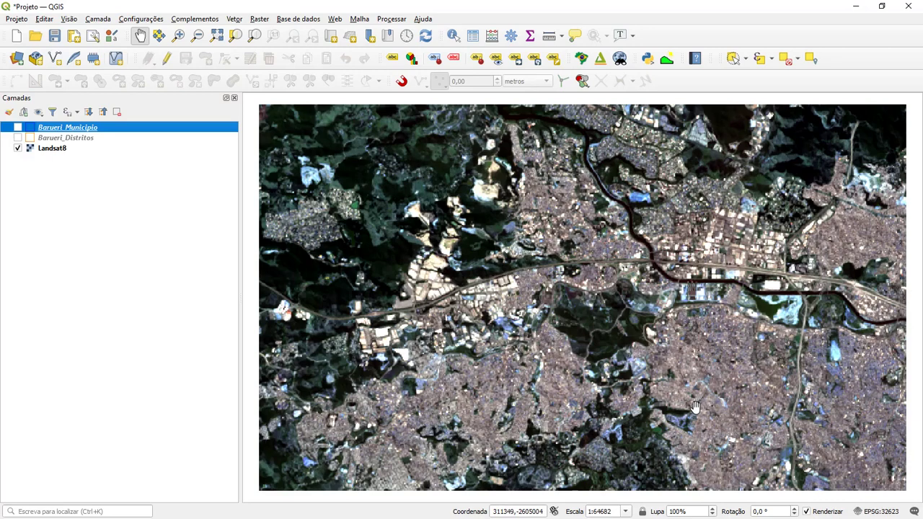
- Search the plugin repository for "semi" and install the Semi-Automatic Classification Plugin
click(195, 19)
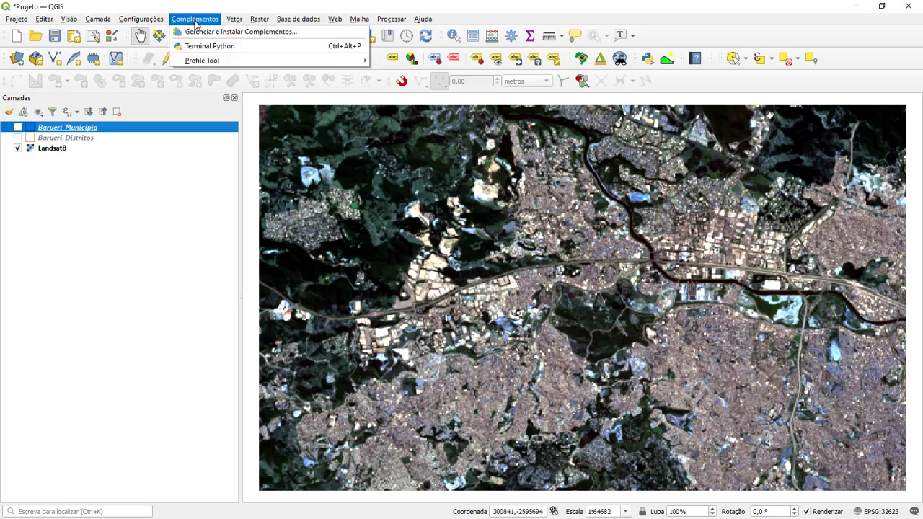
click(211, 33)
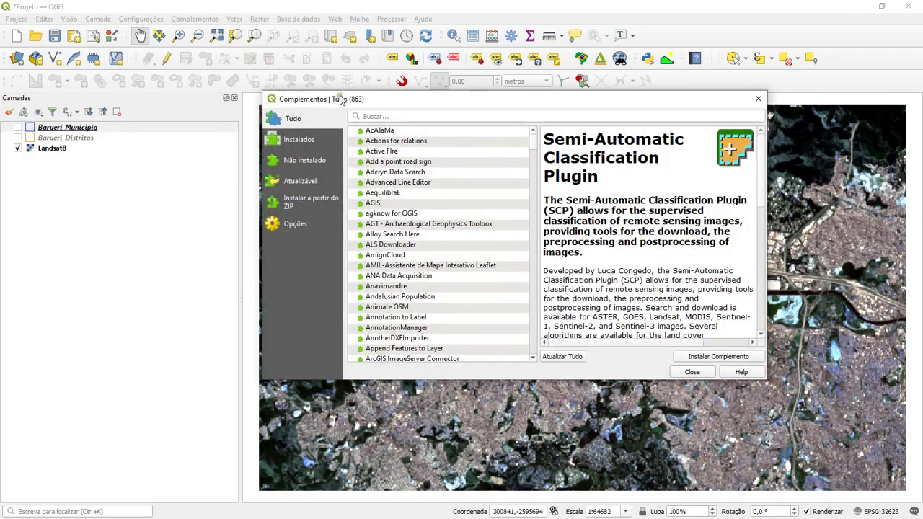
click(386, 116)
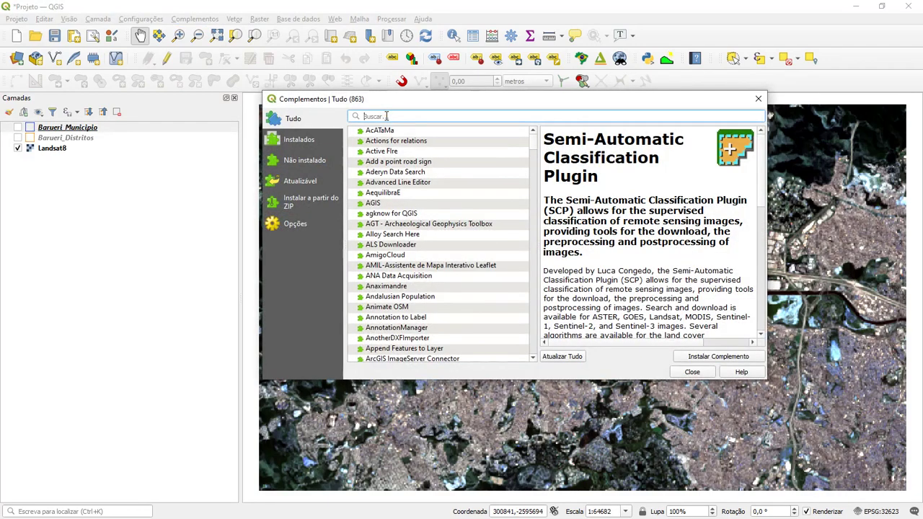
text(semi)
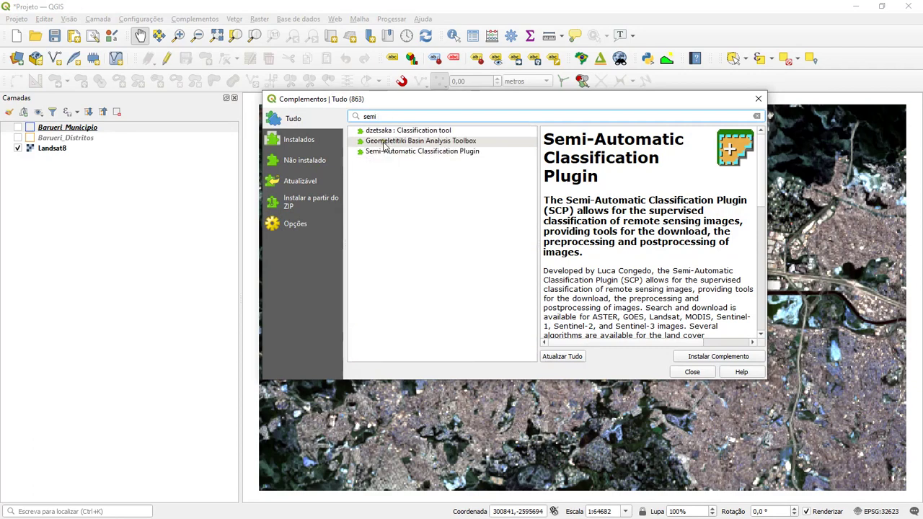
click(380, 152)
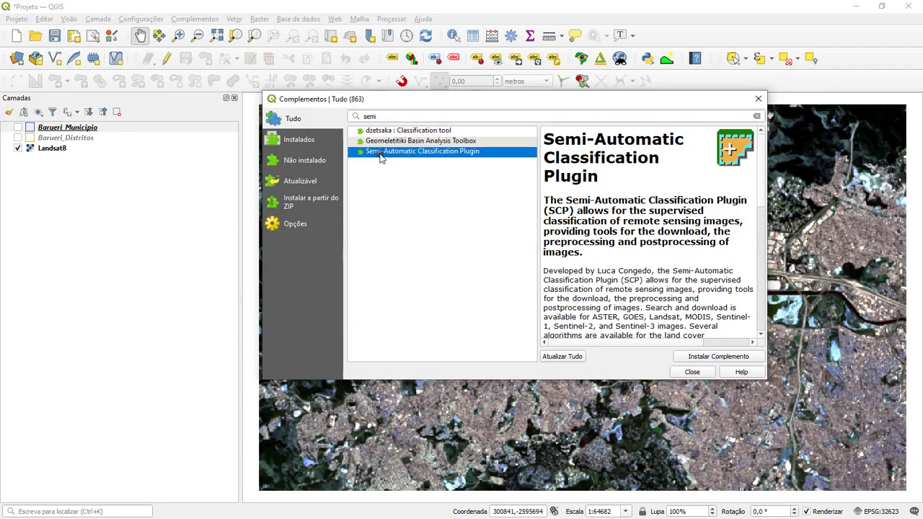
click(697, 357)
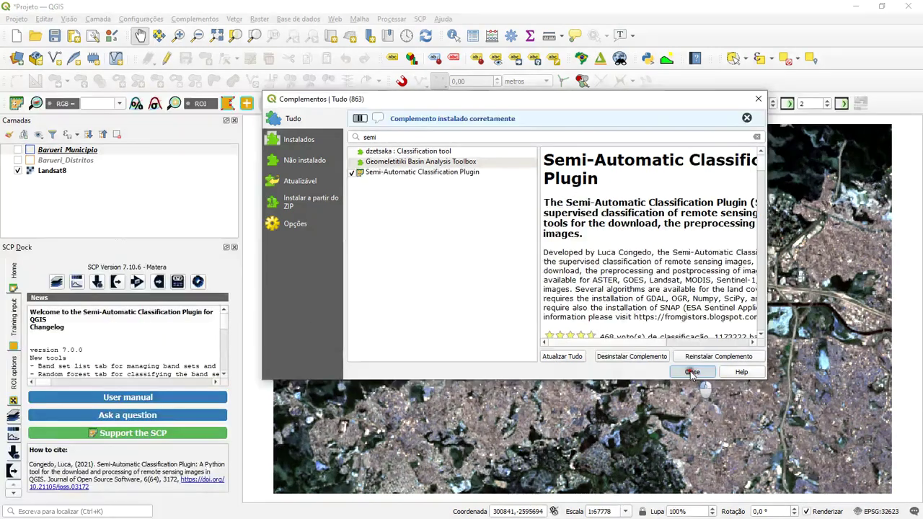
click(692, 373)
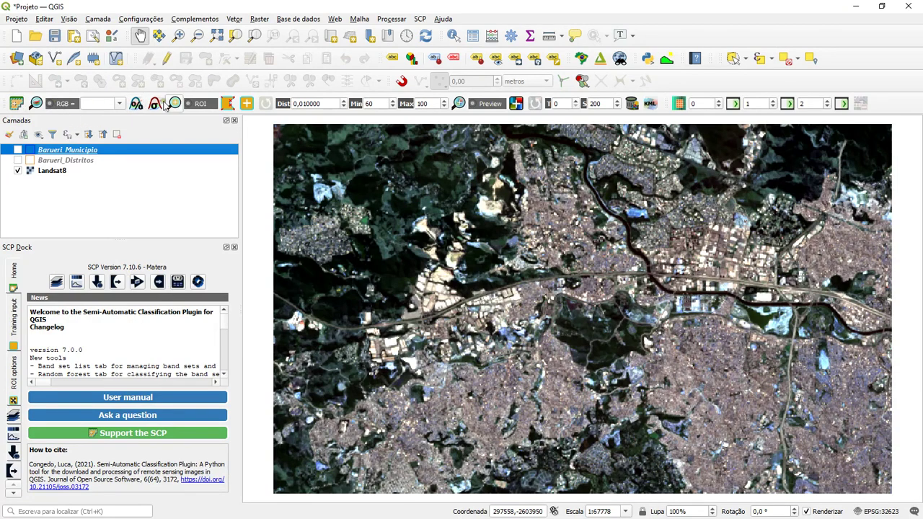
- Define Band set 1 in the Semi-Automatic Classification Plugin from the Landsat8 multiband image after refreshing the image list
click(418, 20)
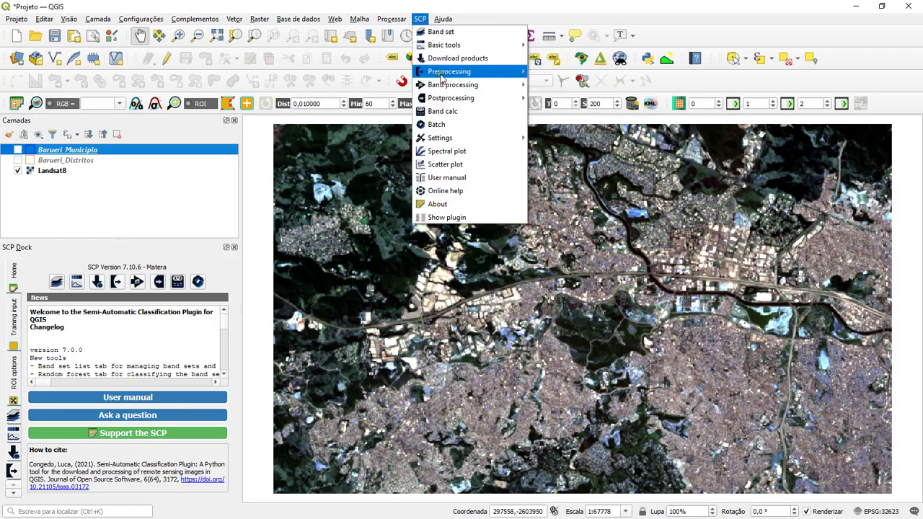
click(454, 218)
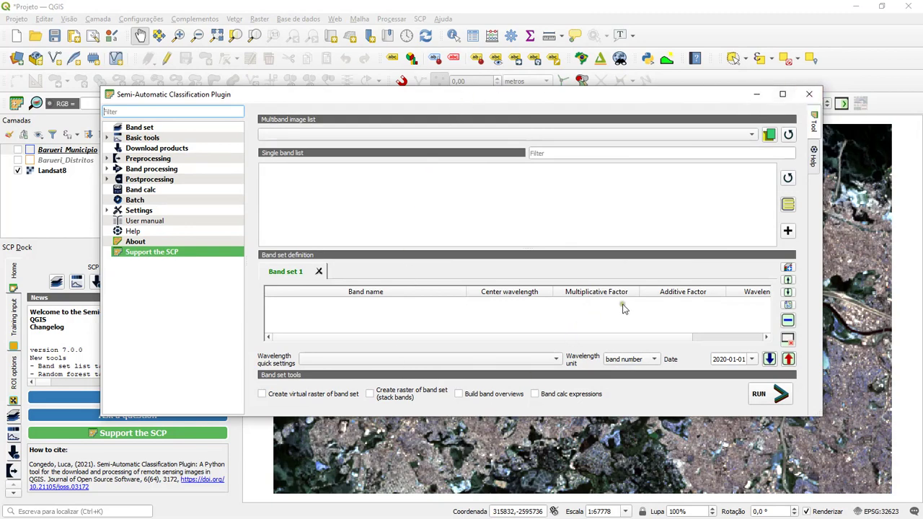
click(142, 128)
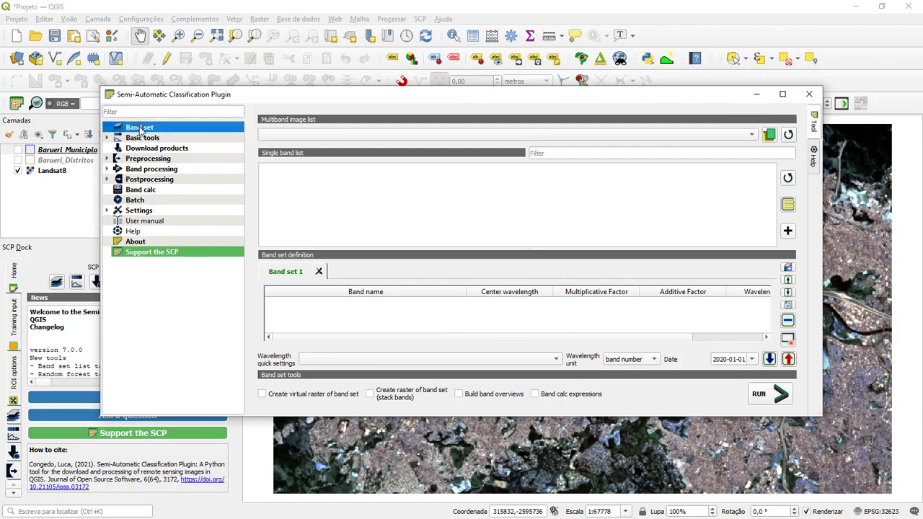
click(753, 138)
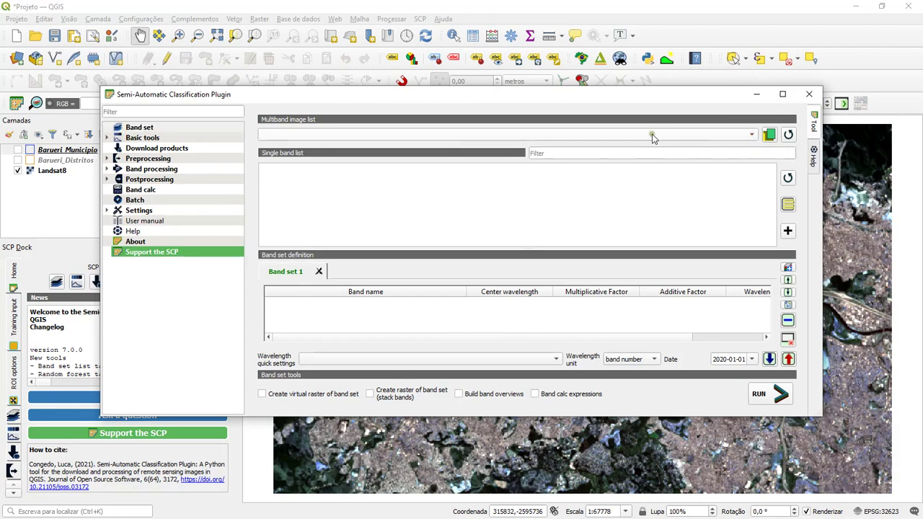
click(788, 135)
click(751, 137)
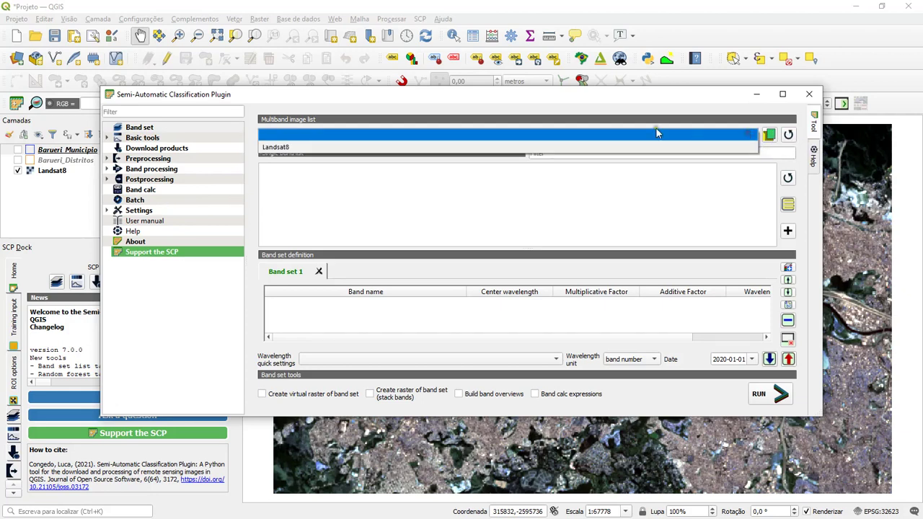
click(285, 148)
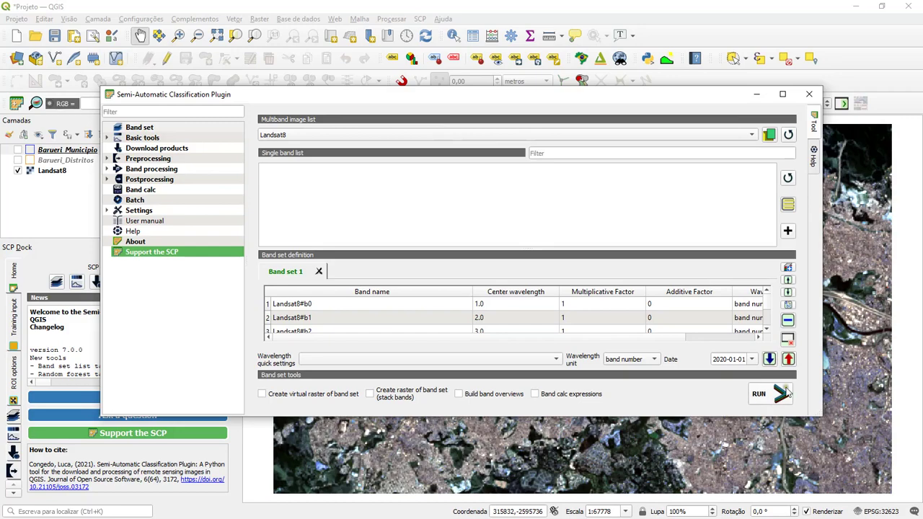
click(809, 97)
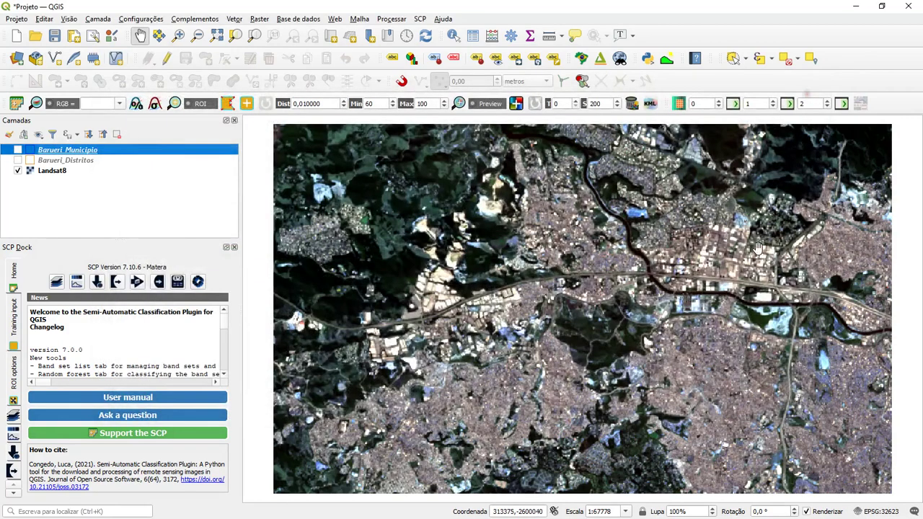
- Select the Landsat8 layer and consult the PDF in Adobe Acrobat Reader for the land-use example and the bands listed in section 2.1 Dados
click(56, 171)
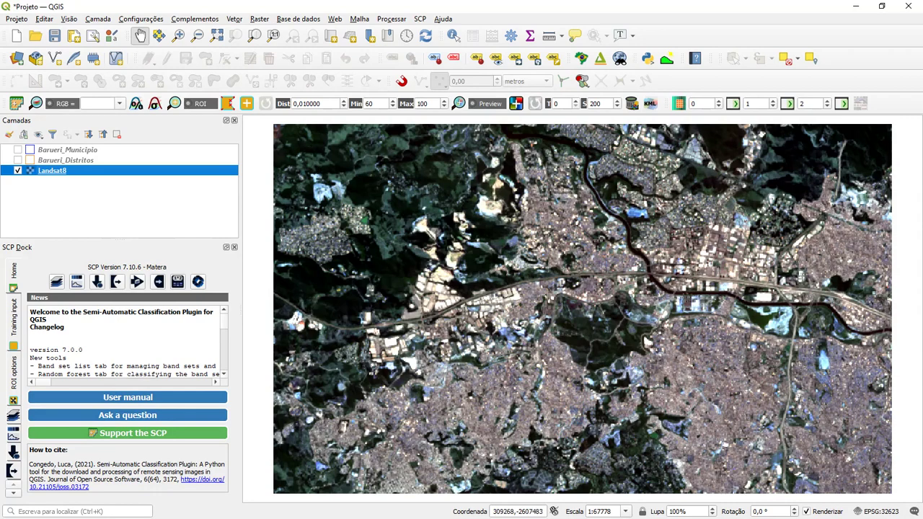
key(alt+Tab)
scroll(570, 298, down, 1)
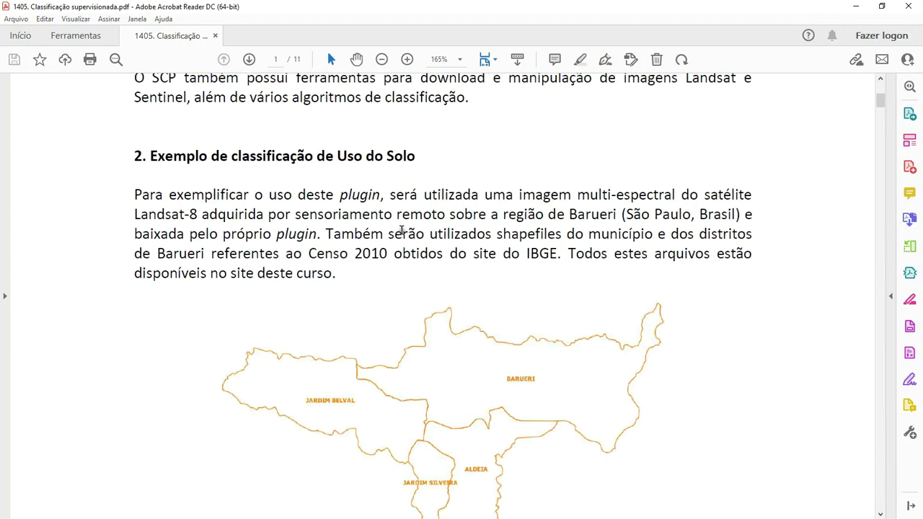
scroll(305, 180, down, 3)
scroll(429, 177, down, 10)
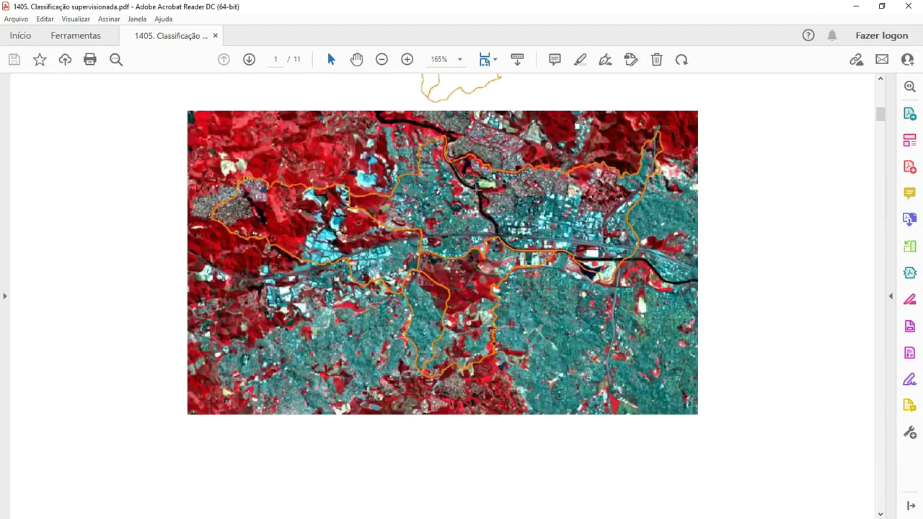
scroll(481, 205, down, 1)
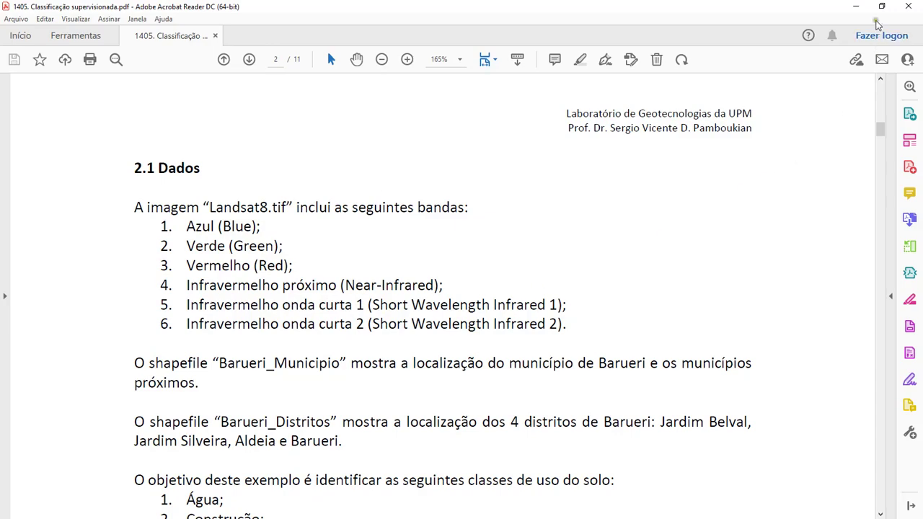
click(857, 6)
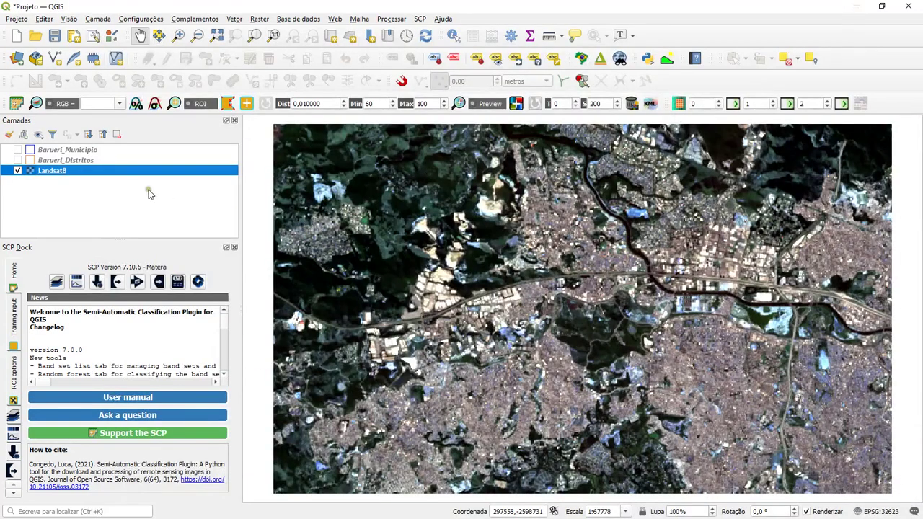
- Examine the Landsat8 layer's symbology, checking which bands are assigned to the red, green and blue channels
click(54, 173)
double_click(54, 173)
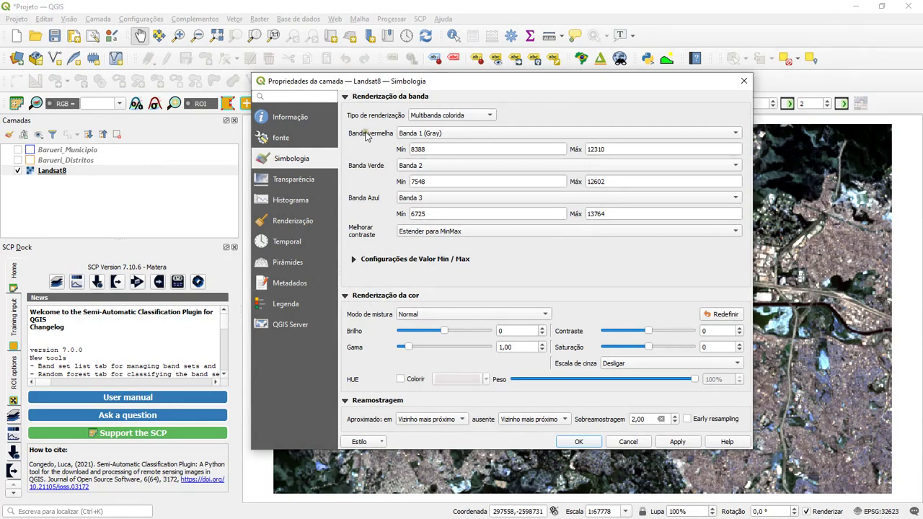
click(436, 133)
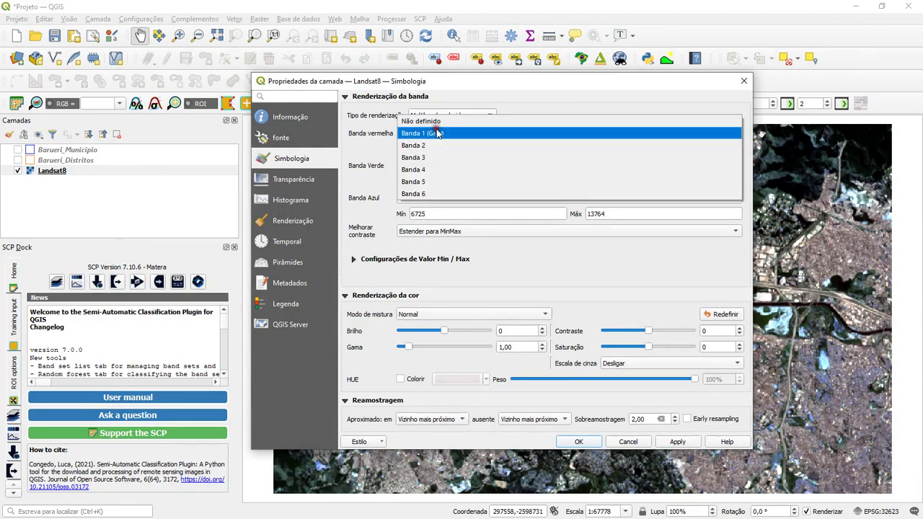
click(395, 133)
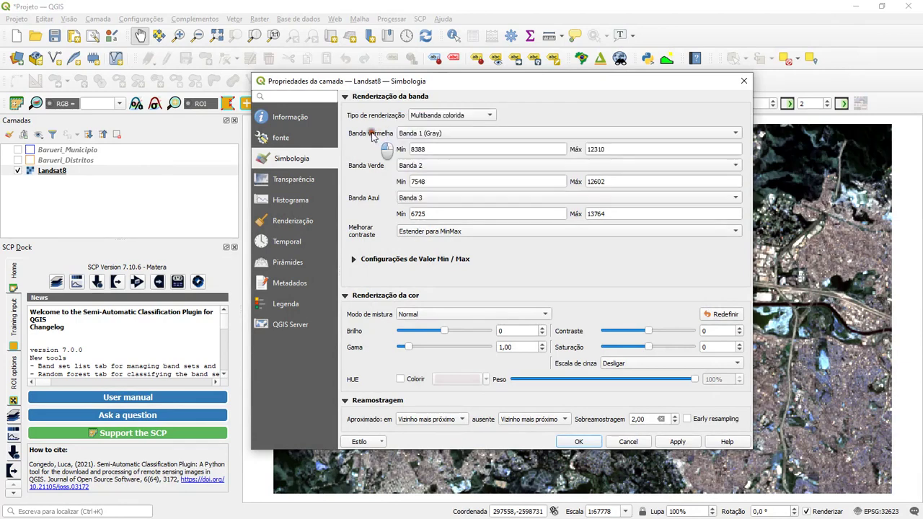
click(437, 170)
click(366, 165)
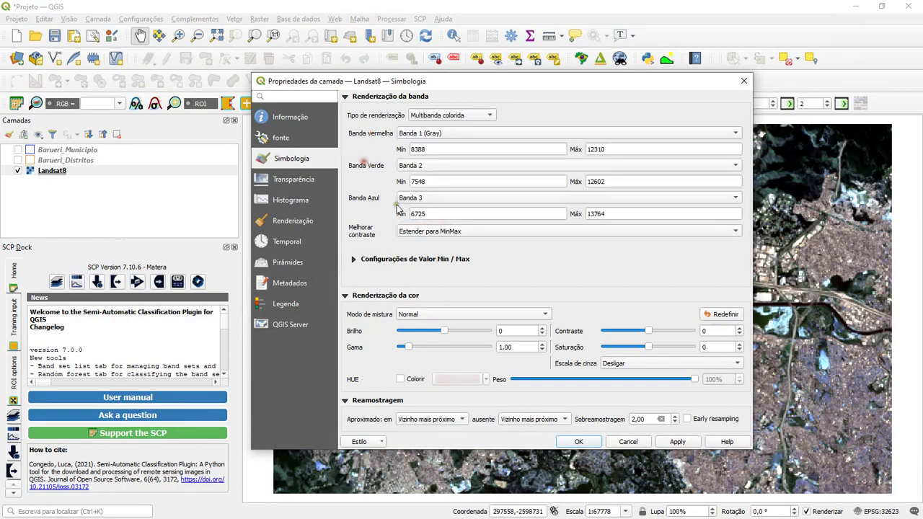
click(416, 201)
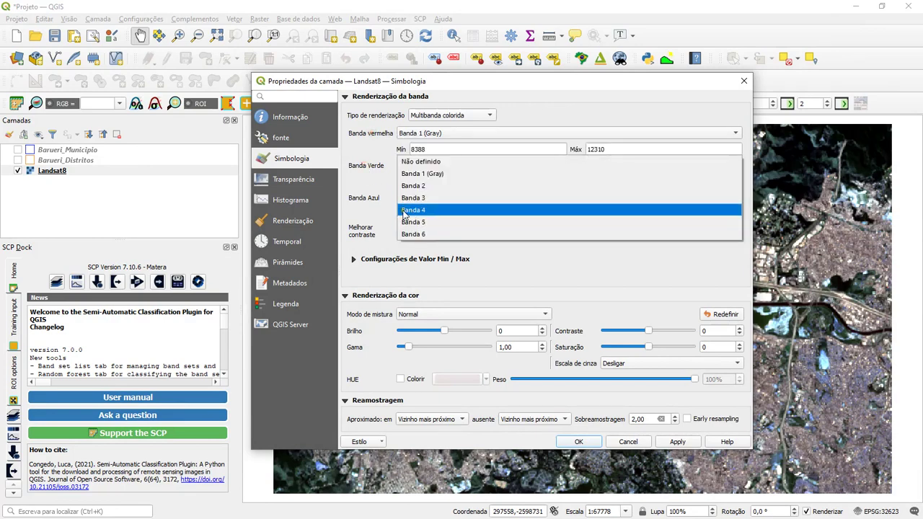
click(366, 199)
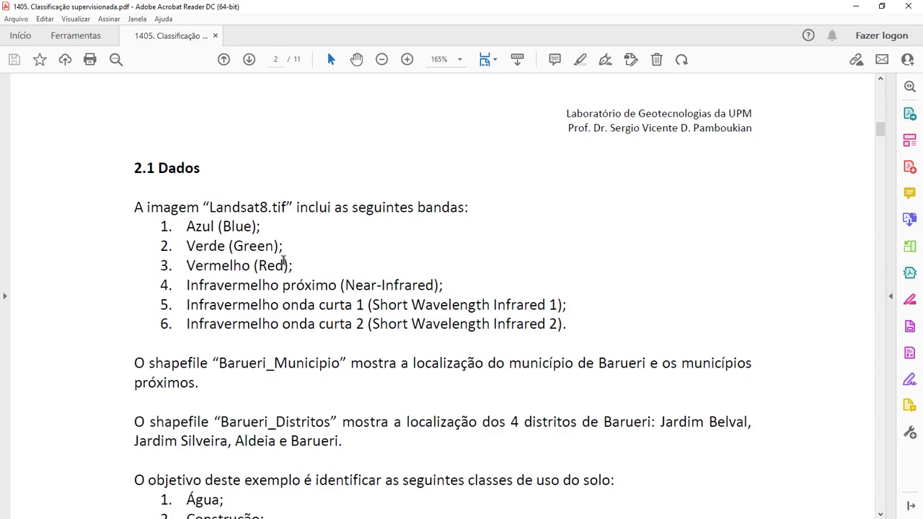
- Return to QGIS and render the Landsat8 layer in natural colour, with Banda 3 as red and Banda 1 as blue
click(856, 6)
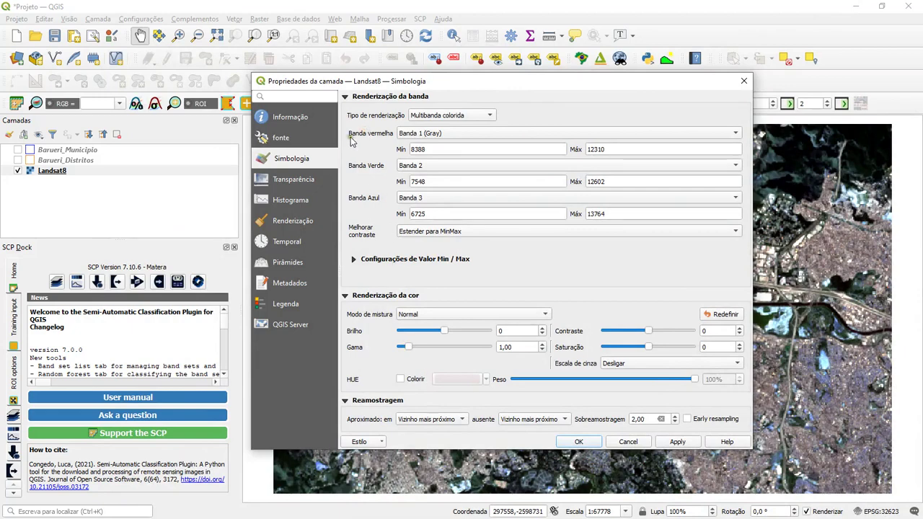
click(428, 134)
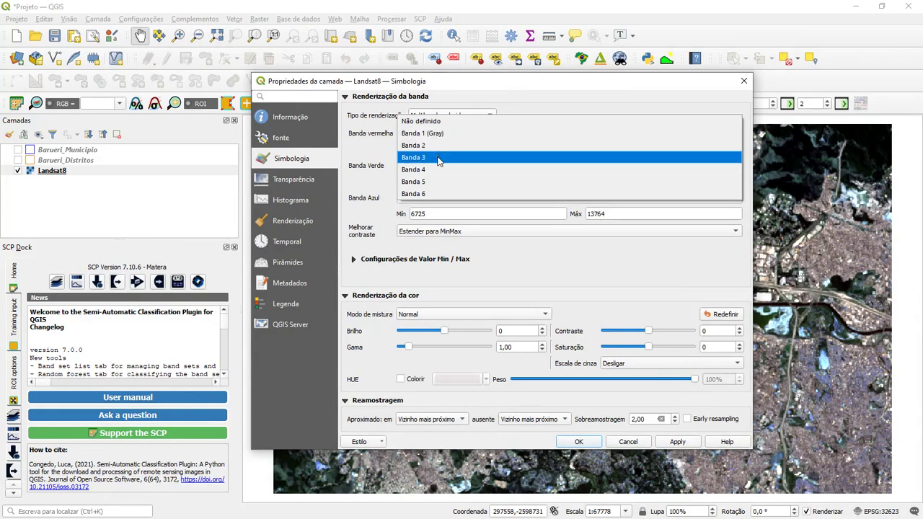
click(438, 158)
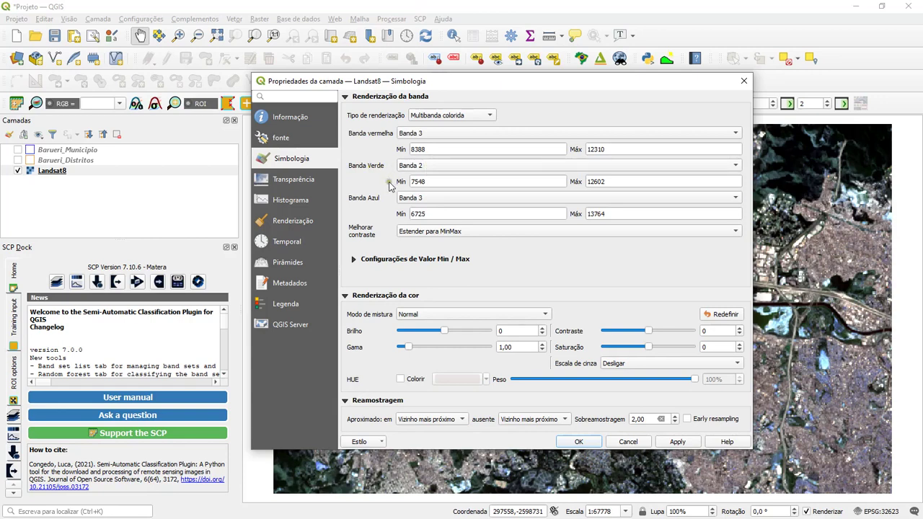
click(425, 197)
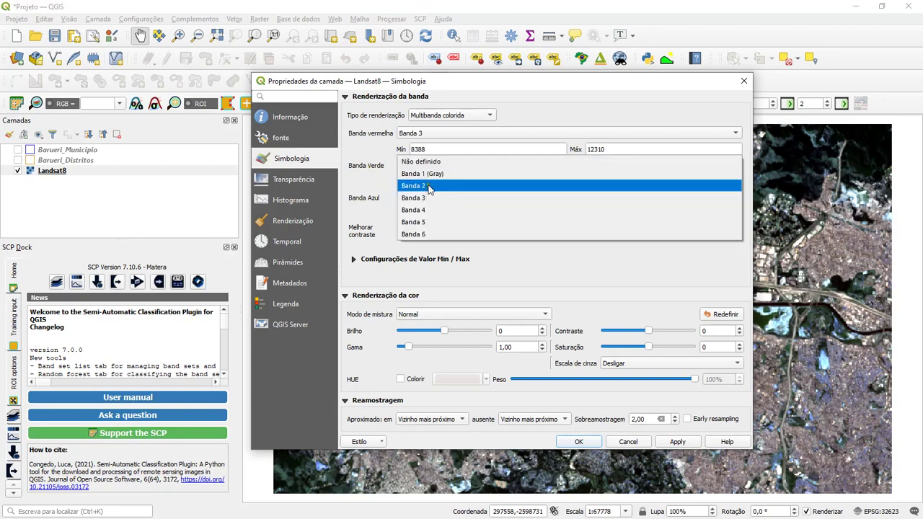
click(428, 174)
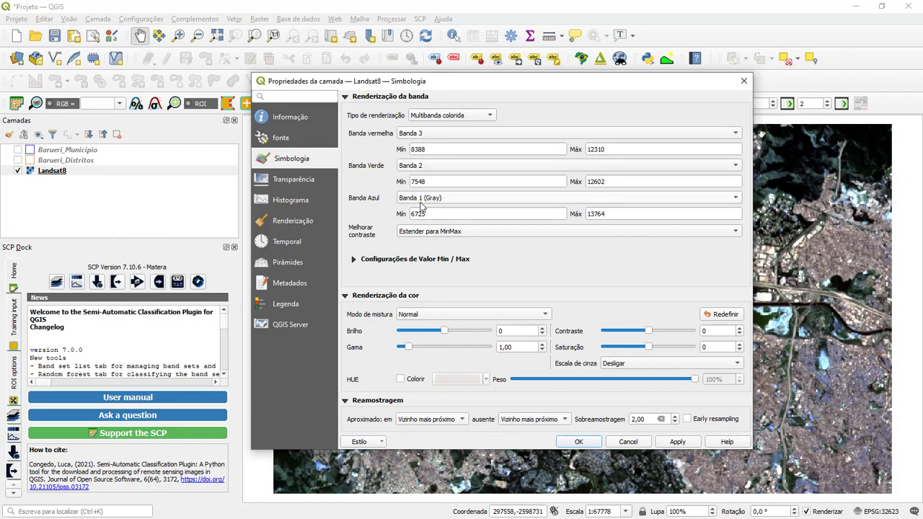
click(581, 442)
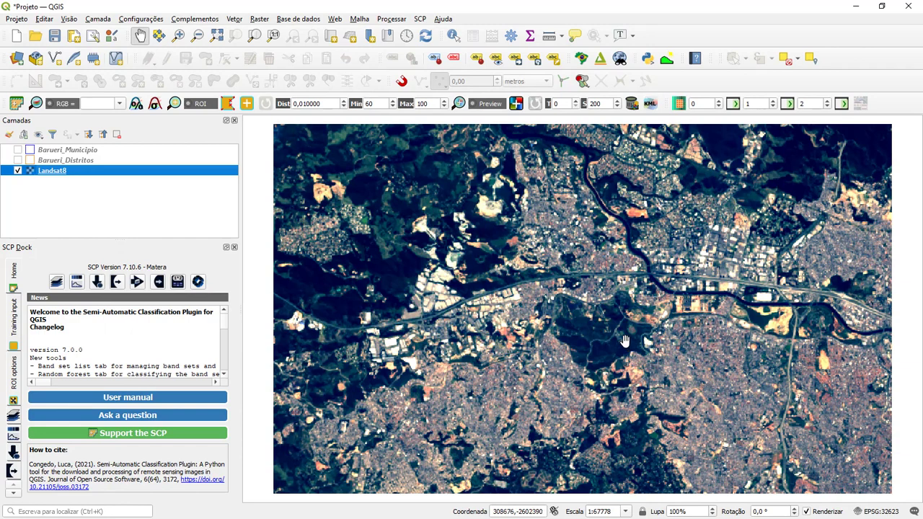
- Change the Landsat8 layer's symbology to a false-colour composite with Banda 4 as red, Banda 6 as green and Banda 5 as blue
click(58, 173)
double_click(57, 173)
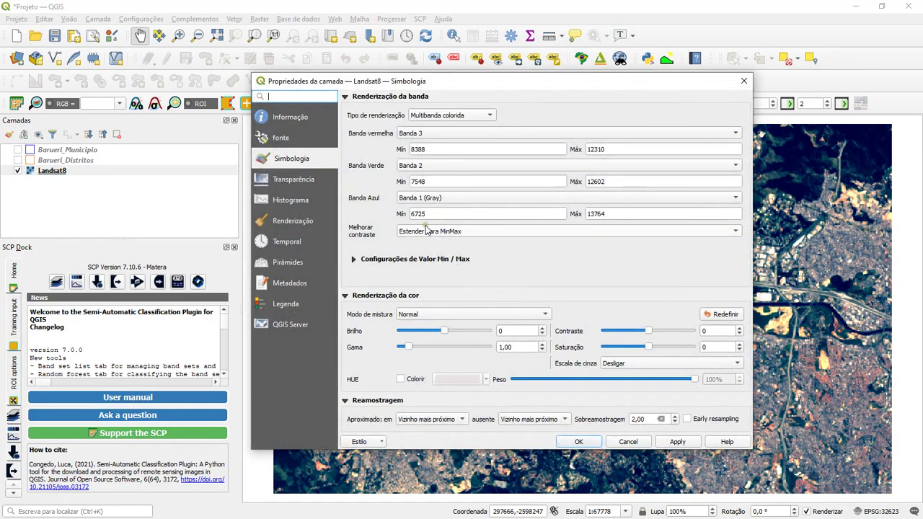
click(431, 133)
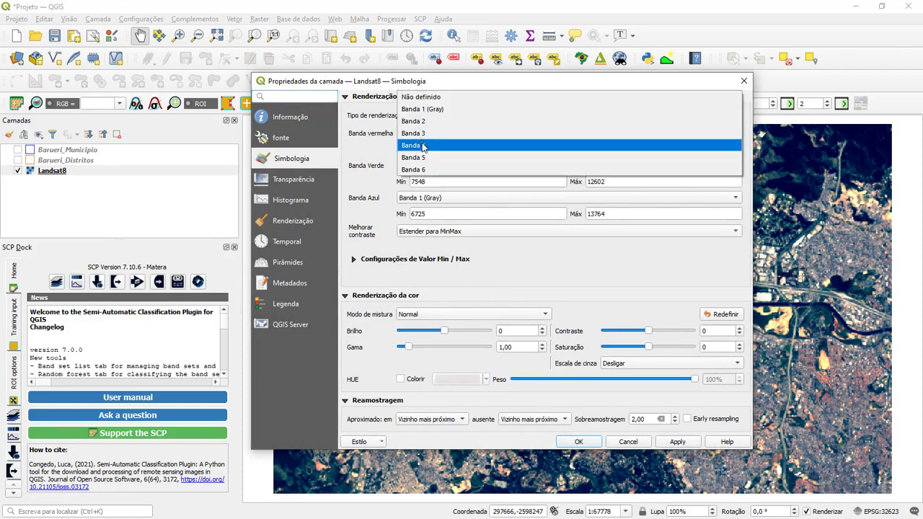
click(424, 146)
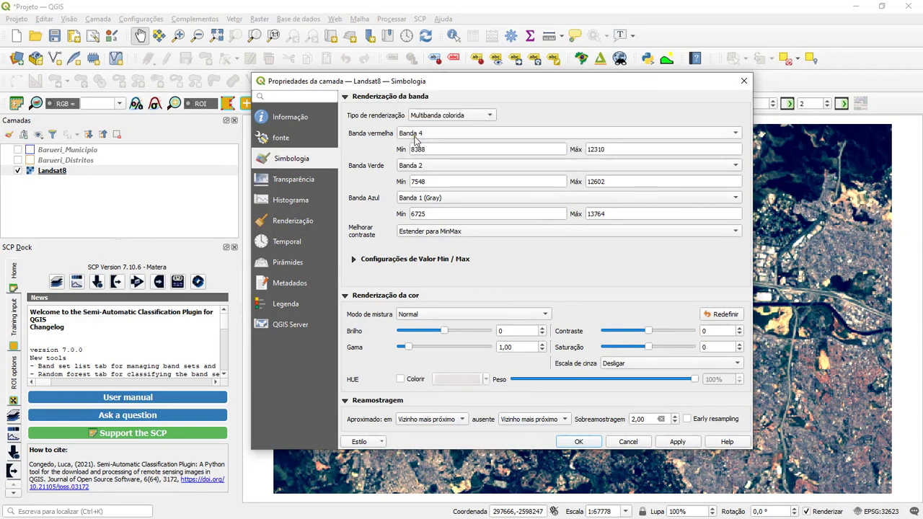
click(424, 166)
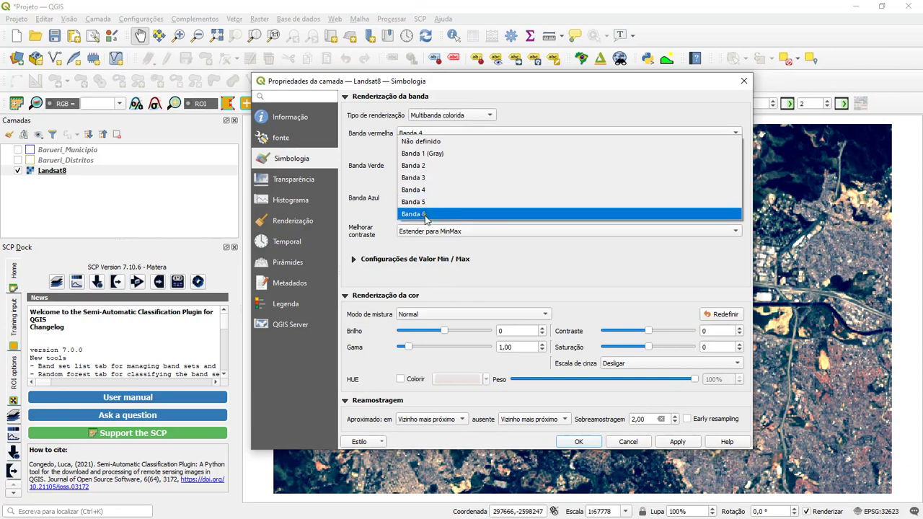
click(424, 214)
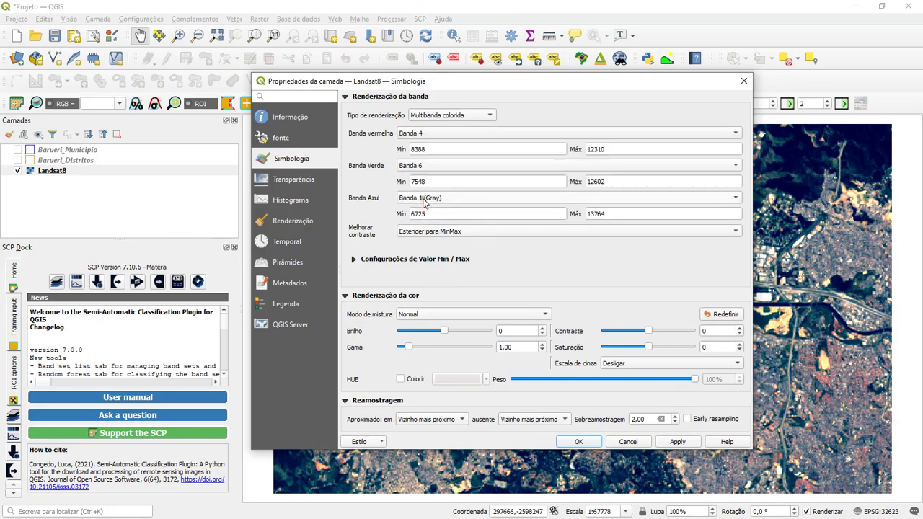
click(424, 198)
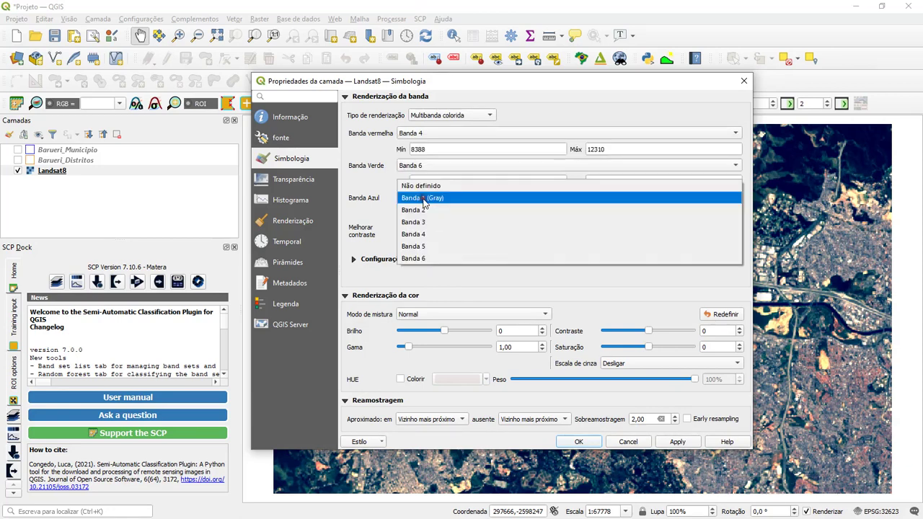
click(425, 246)
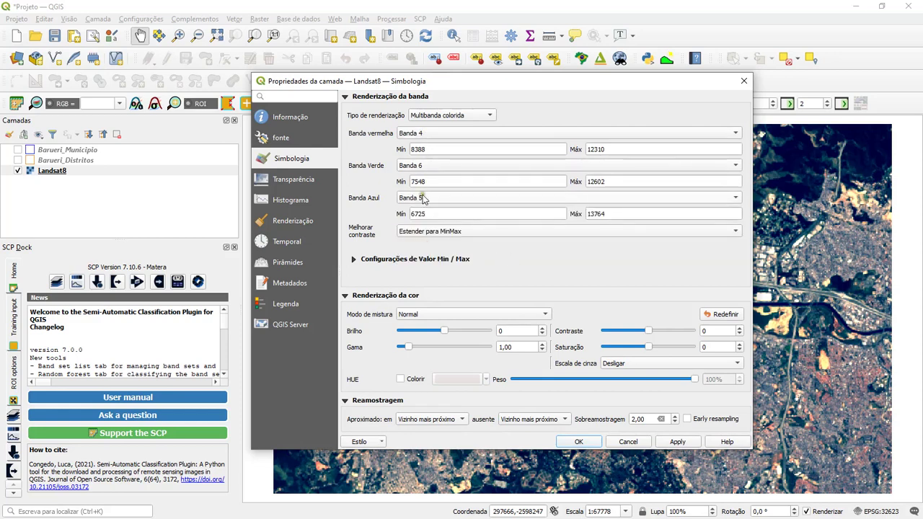
click(575, 445)
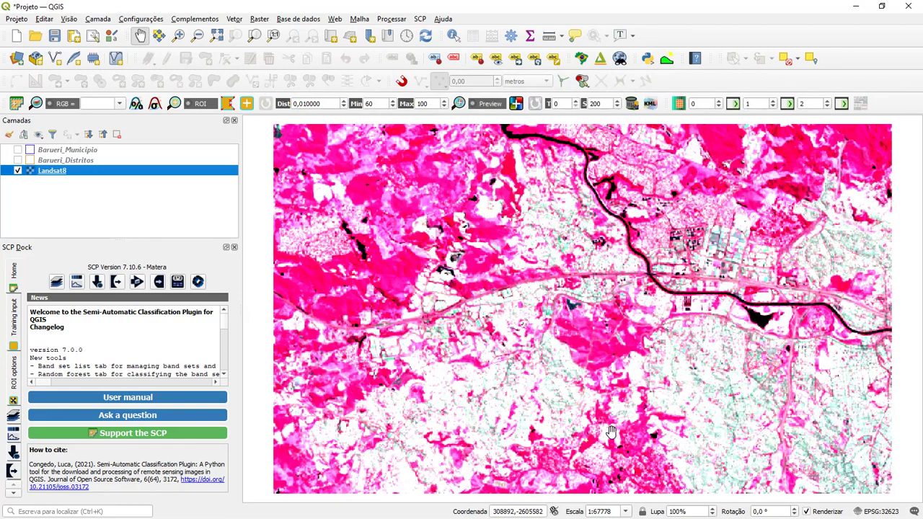
- Switch to the PDF in Adobe Acrobat Reader and read the land-use classes and the first two instructions of section 2.2 Preparando o projeto
click(856, 10)
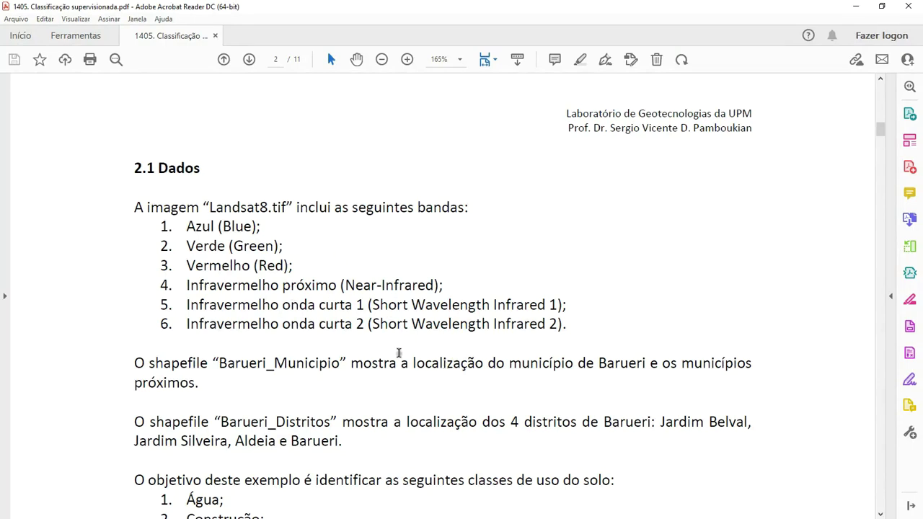
scroll(399, 353, down, 3)
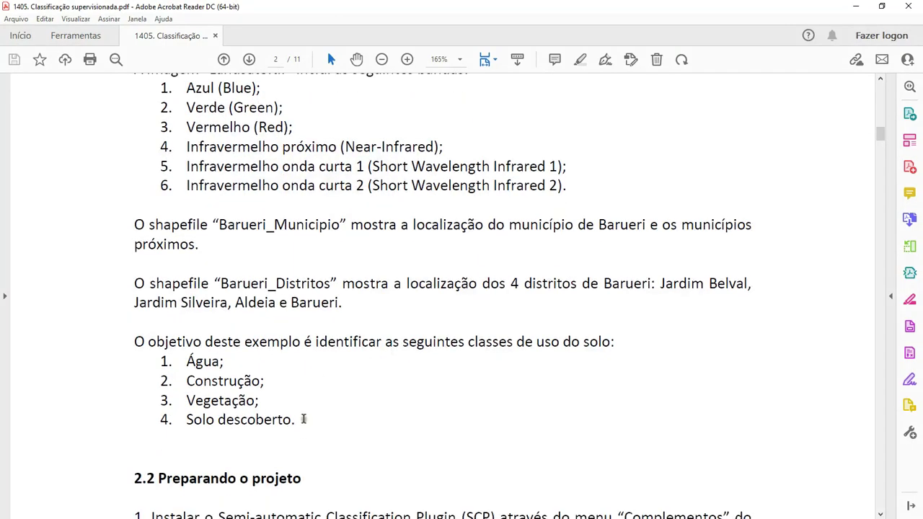
drag(303, 419, 146, 363)
scroll(505, 356, down, 8)
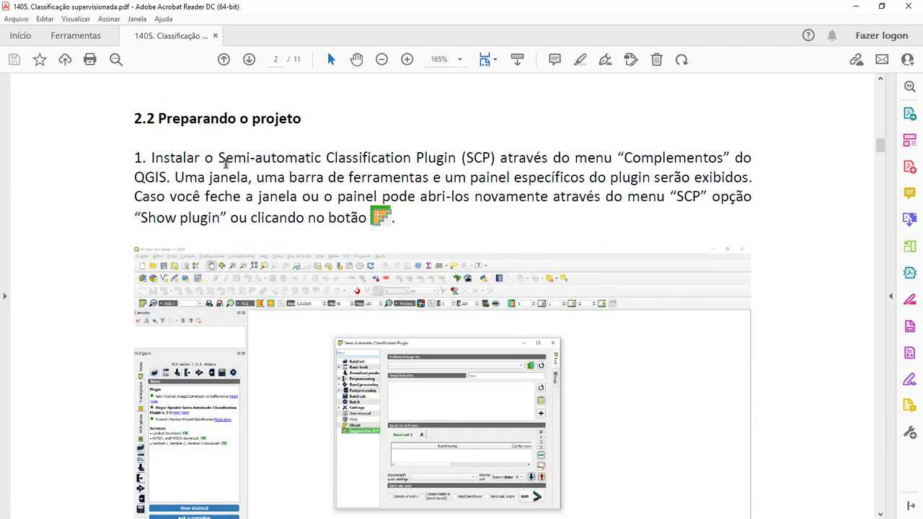
drag(218, 160, 495, 165)
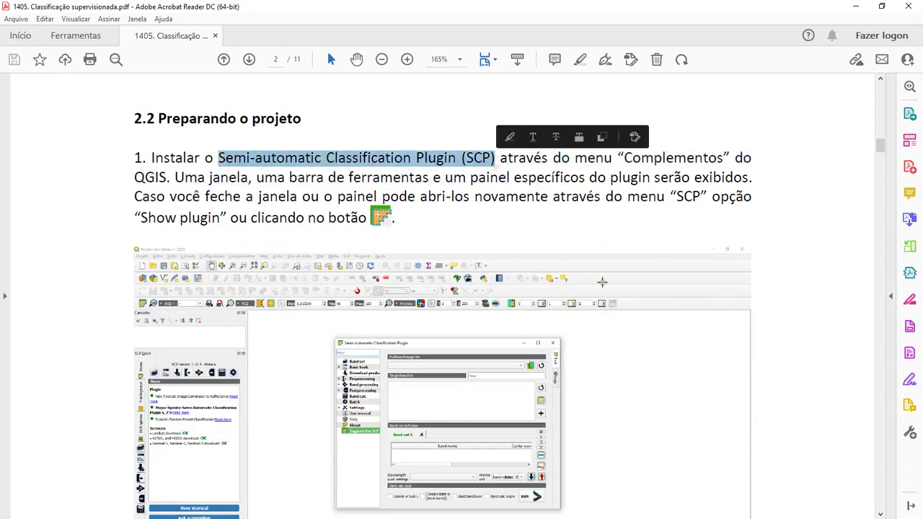
scroll(606, 293, down, 6)
scroll(607, 294, down, 2)
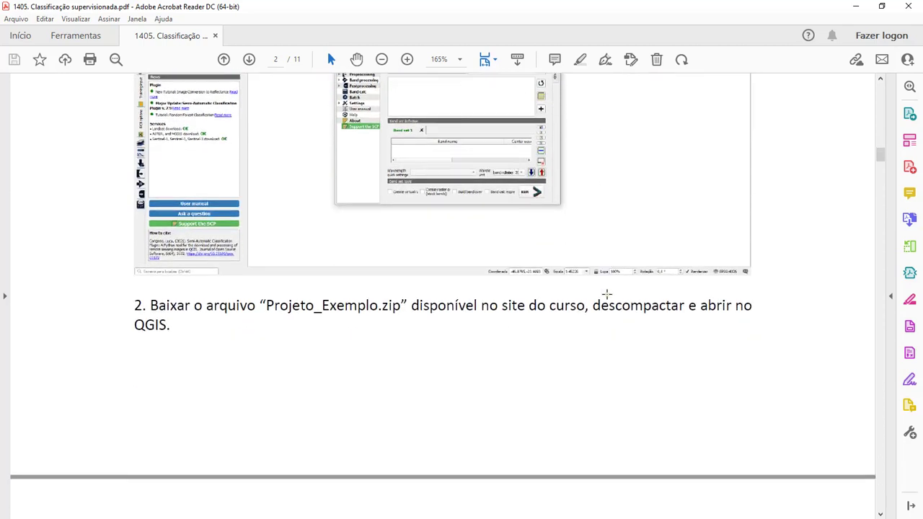
drag(279, 282, 403, 291)
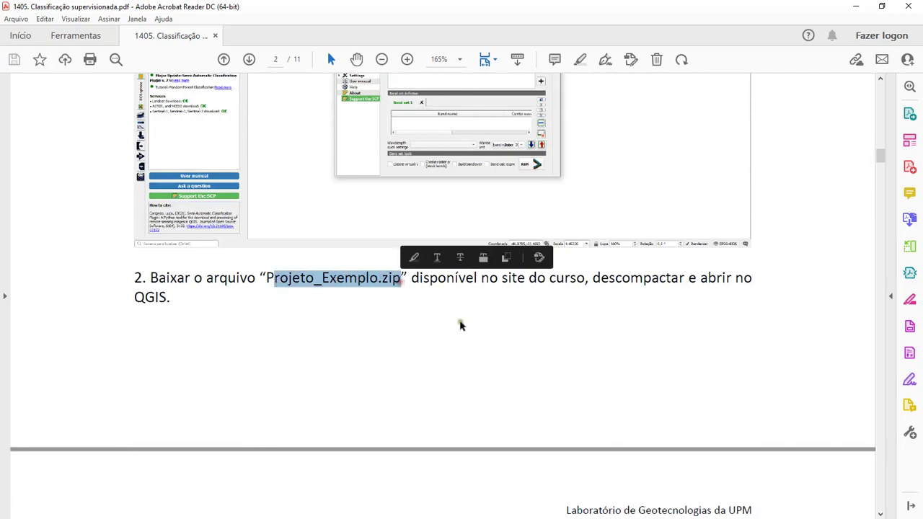
- Read instructions 3 and 4 of the PDF on selecting the band set image and the 4-3-2 colour composite
scroll(460, 324, down, 7)
scroll(520, 364, down, 12)
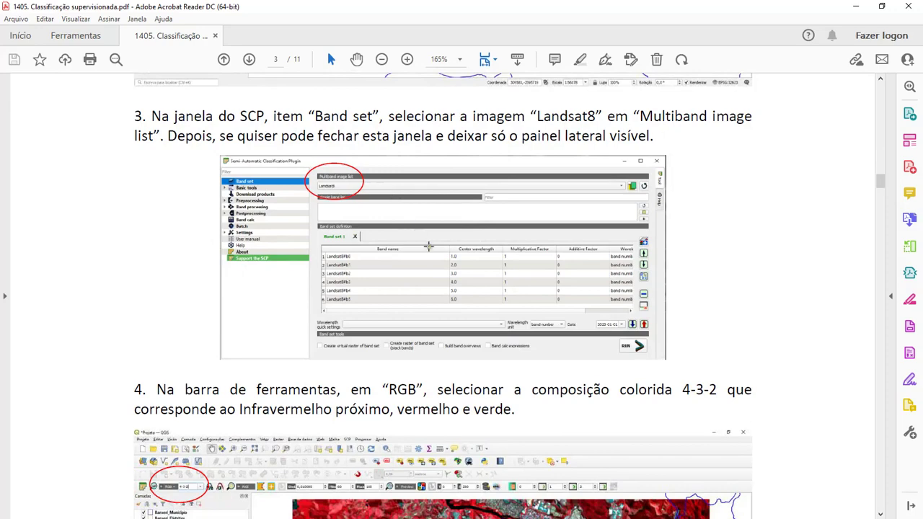
scroll(428, 246, down, 5)
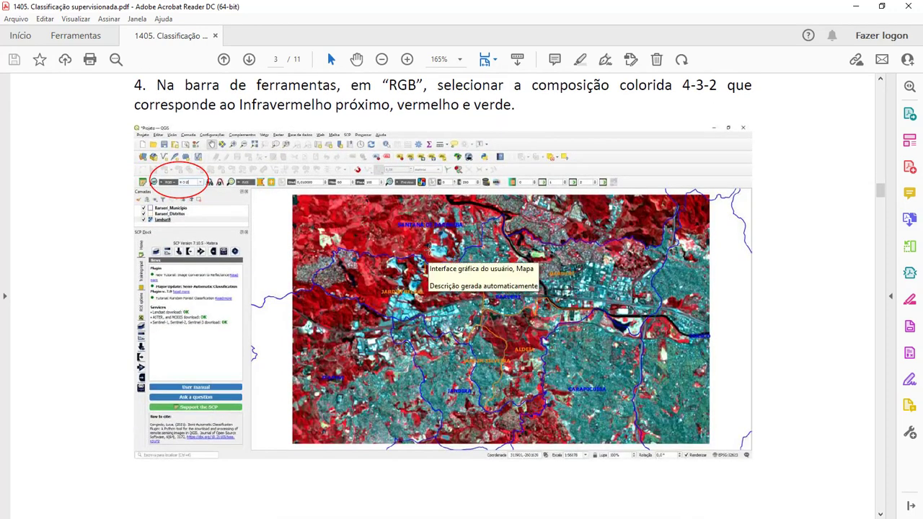
scroll(428, 249, up, 1)
drag(682, 113, 751, 126)
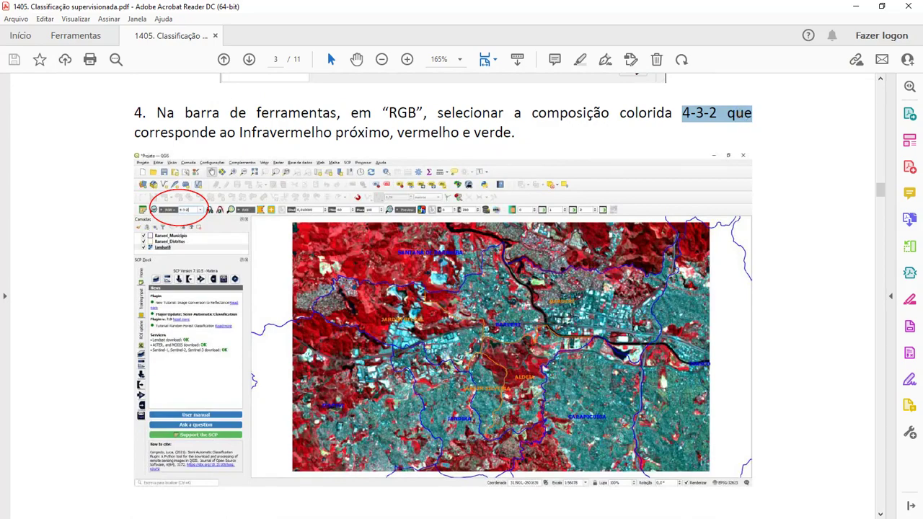
- Return to QGIS, apply the SCP RGB colour composite 4-3-2 and check the resulting band assignment in the Landsat8 layer's symbology
key(alt+Tab)
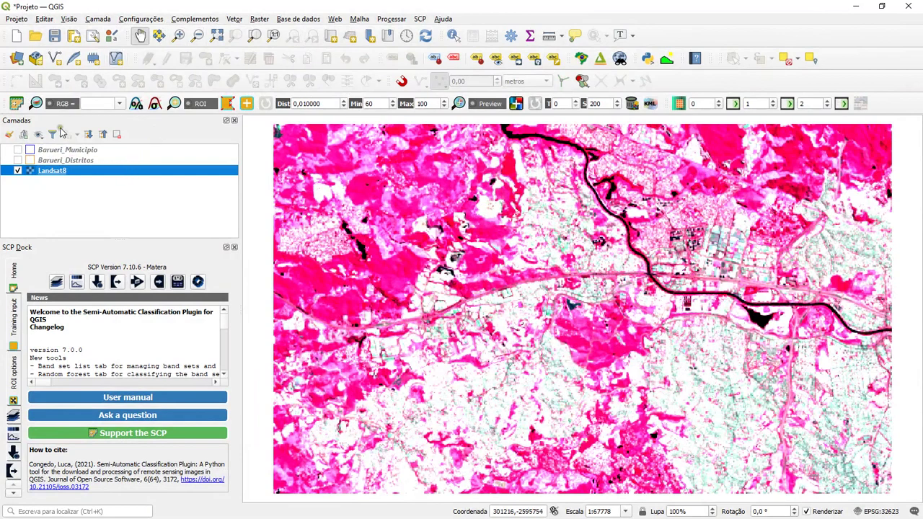
click(59, 105)
click(59, 106)
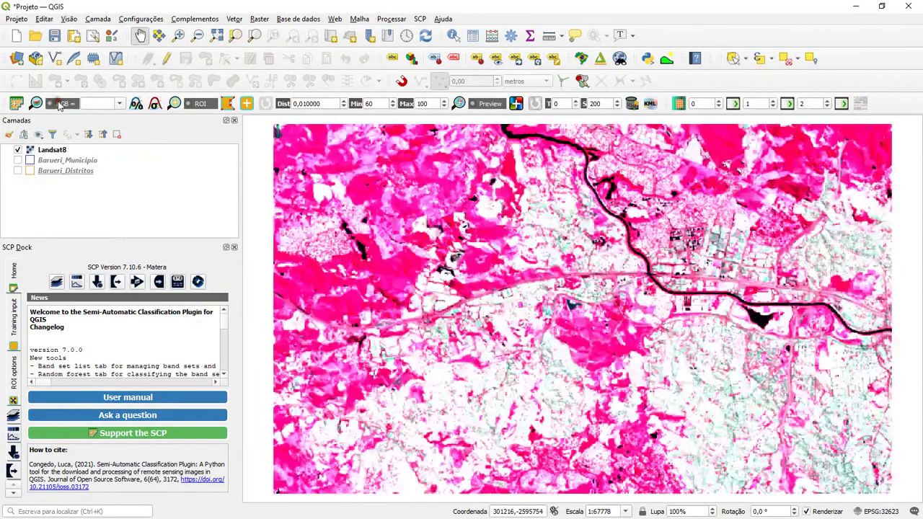
click(118, 104)
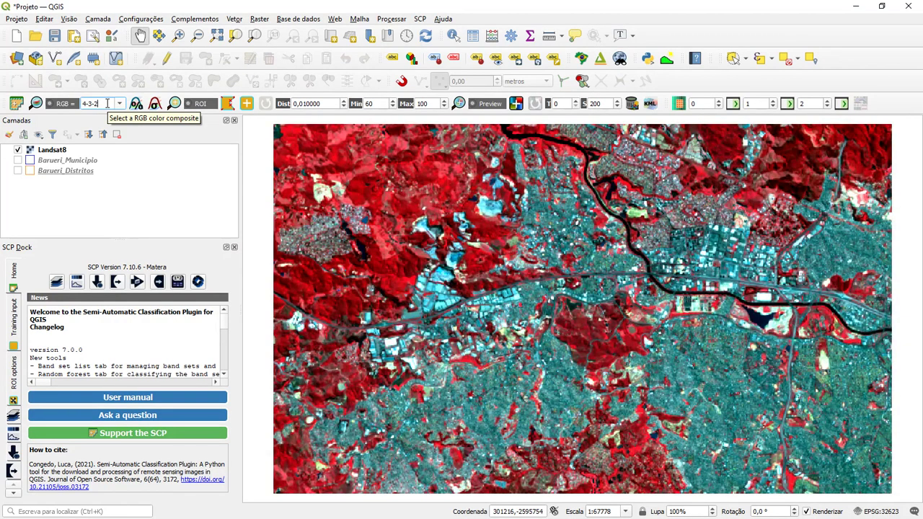
click(106, 104)
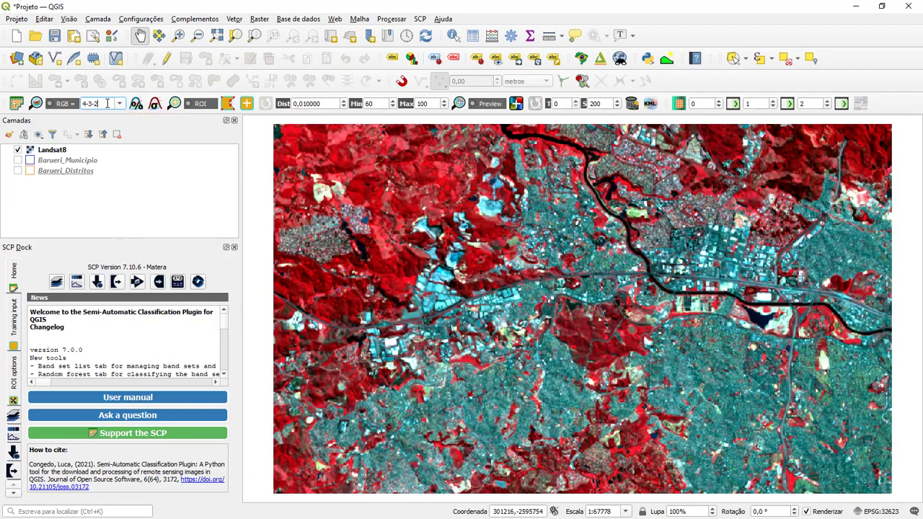
double_click(51, 151)
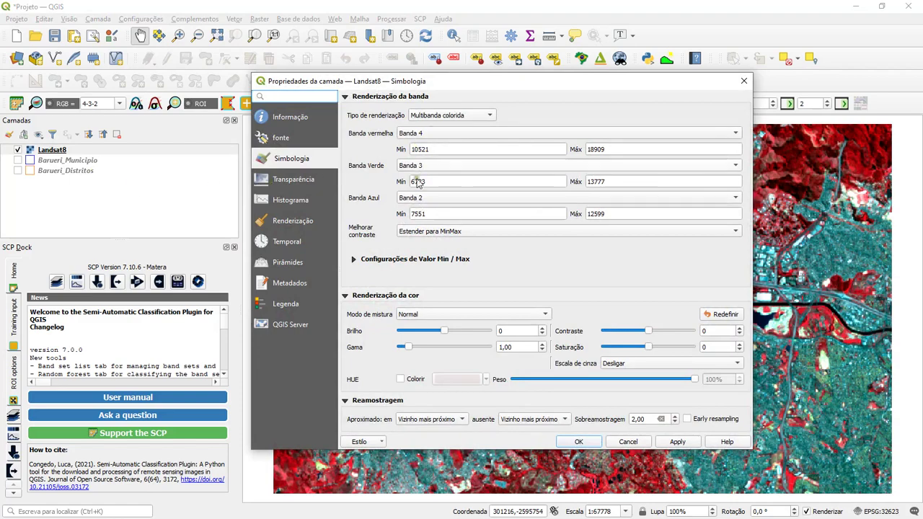
click(627, 442)
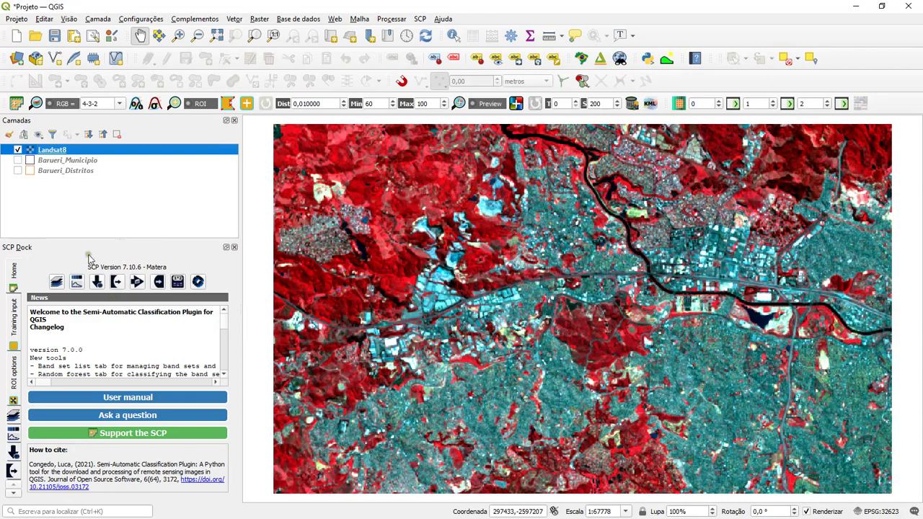
- Create a new SCP training input file named Treinamento in the Projeto_Exemplo folder
click(12, 316)
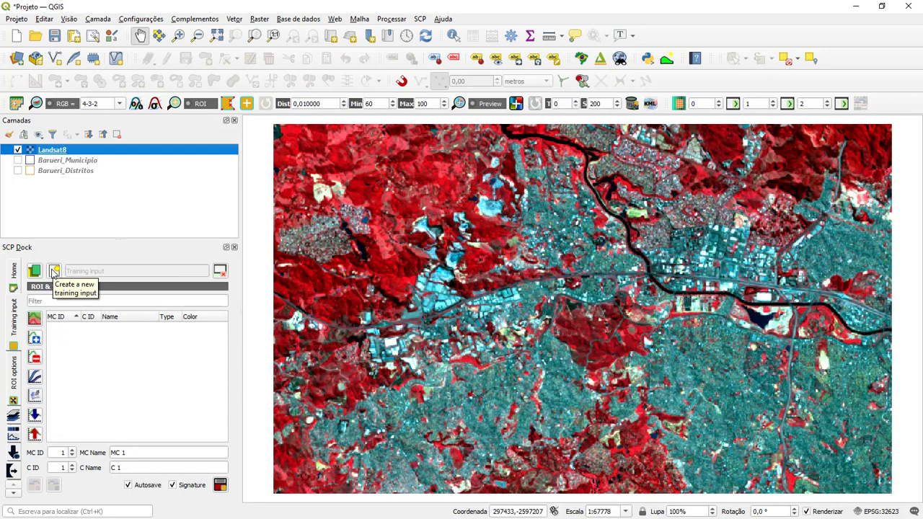
click(52, 273)
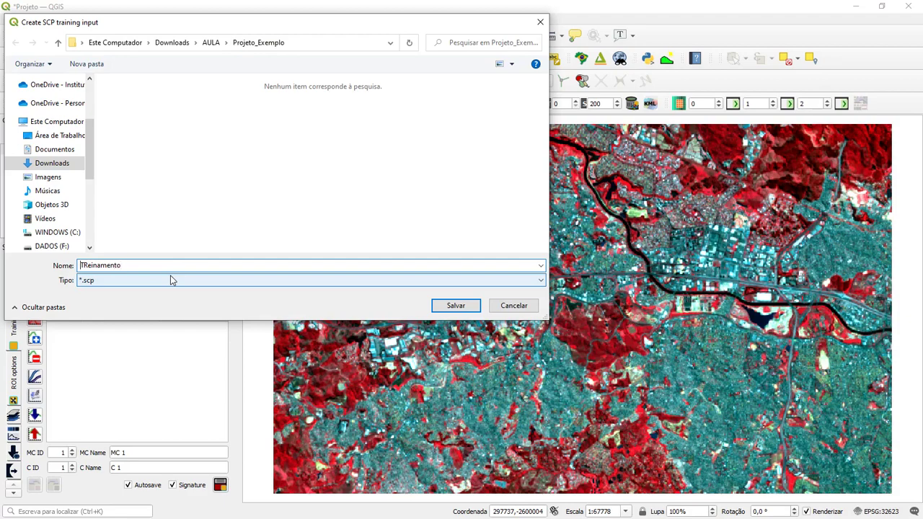
key(Delete)
text(r)
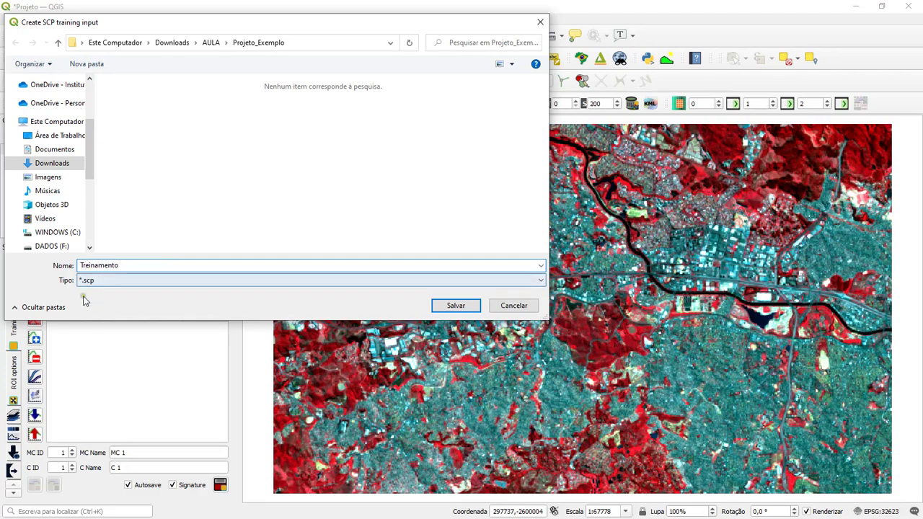
click(456, 306)
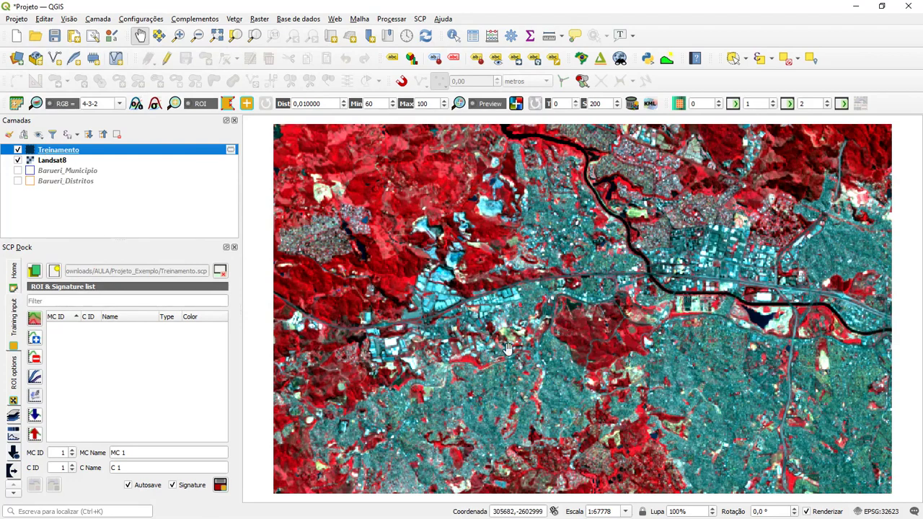
- Create a manual ROI polygon with eight or so vertices inside the dark lagoon just south of the river
scroll(807, 329, up, 1)
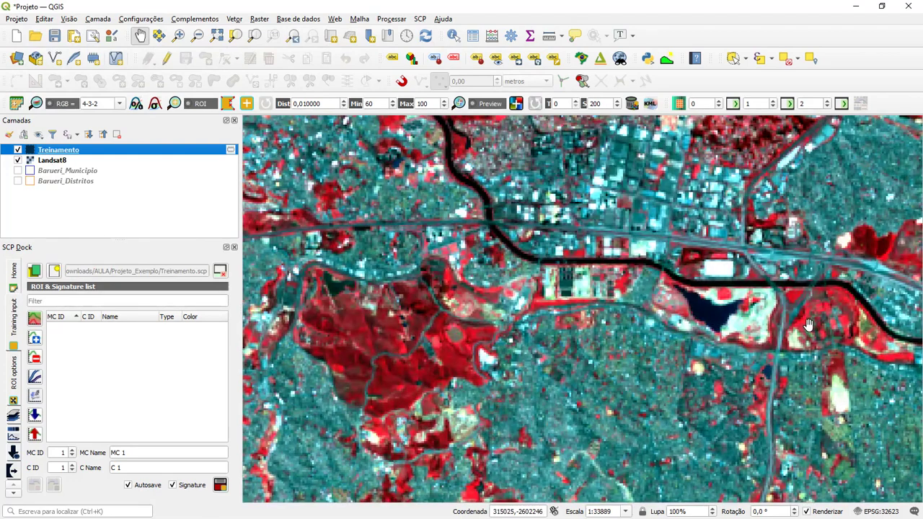
scroll(767, 315, up, 1)
scroll(745, 329, up, 1)
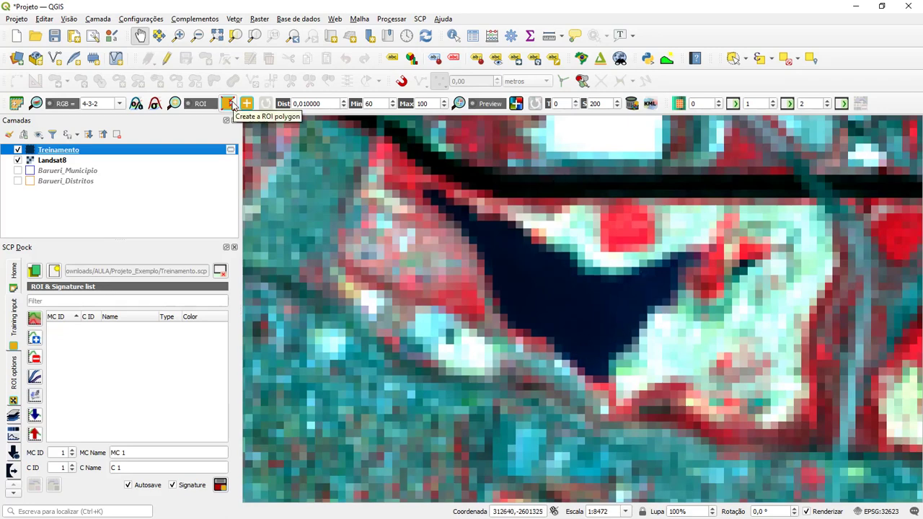
click(229, 104)
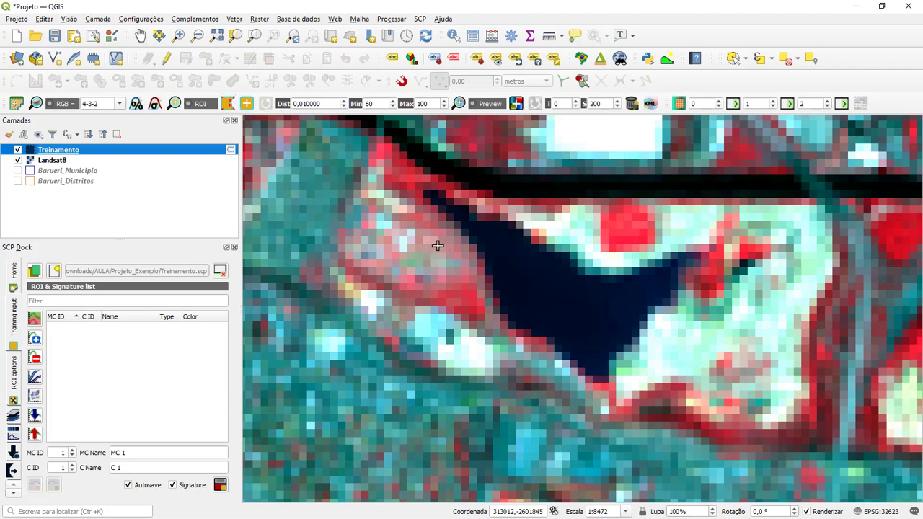
click(480, 231)
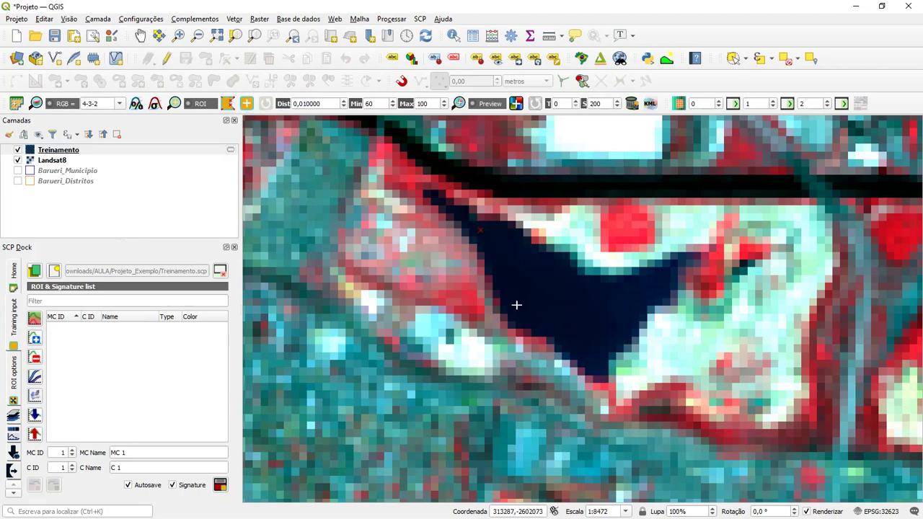
click(522, 315)
click(593, 360)
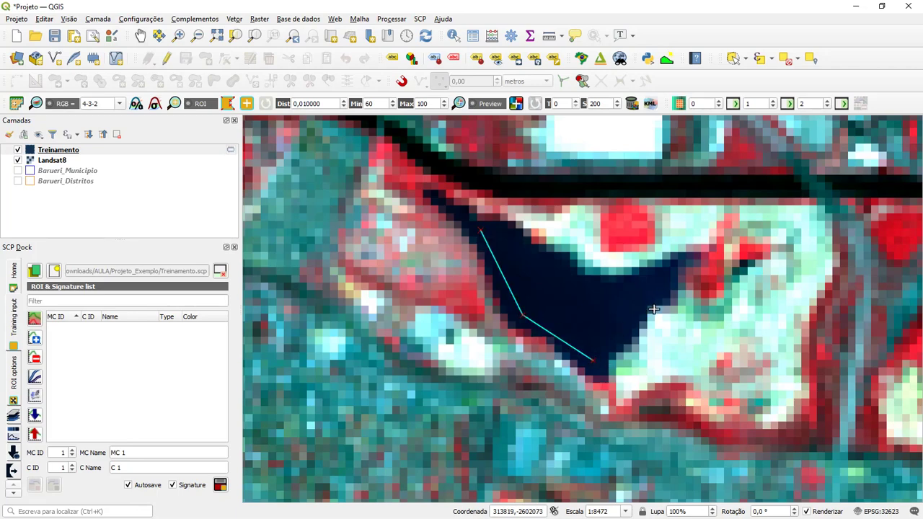
click(653, 290)
click(587, 283)
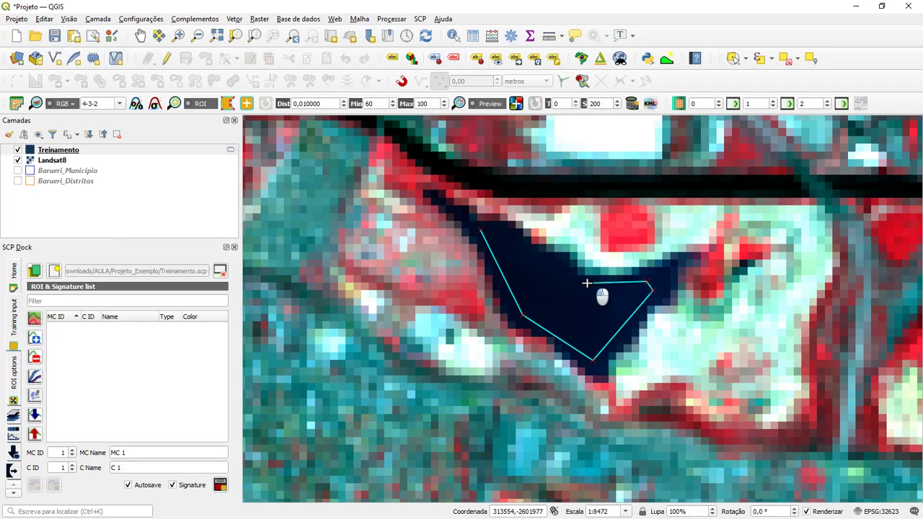
click(559, 270)
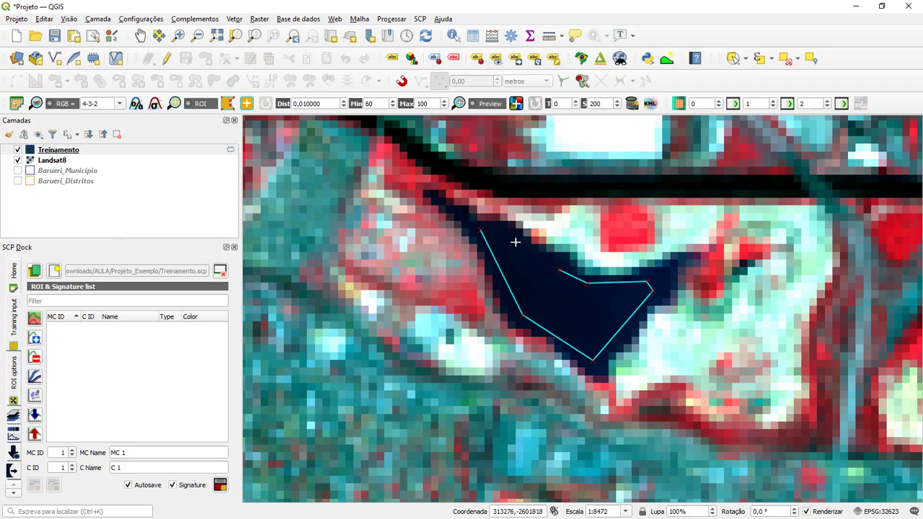
click(513, 240)
right_click(500, 226)
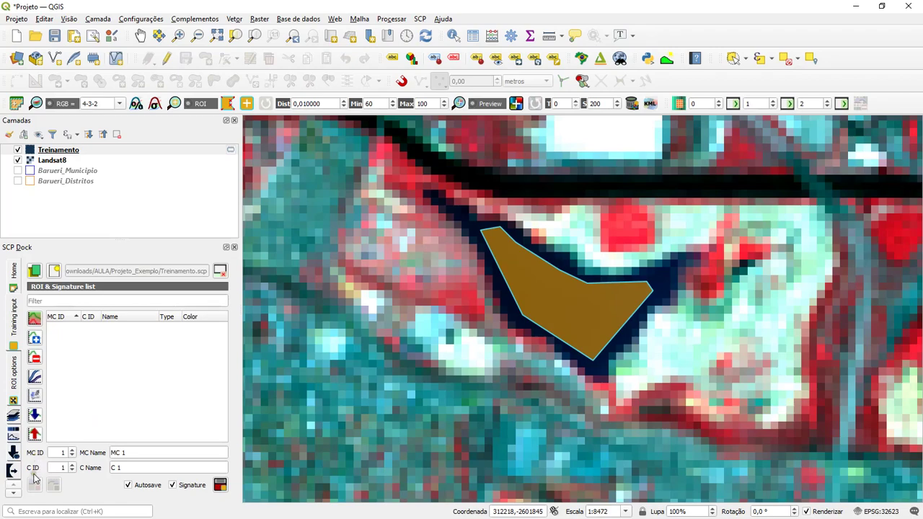
- Check the macroclass table in the PDF, and save the lagoon ROI with macroclass name Agua and class name Lagoa
key(alt+Tab)
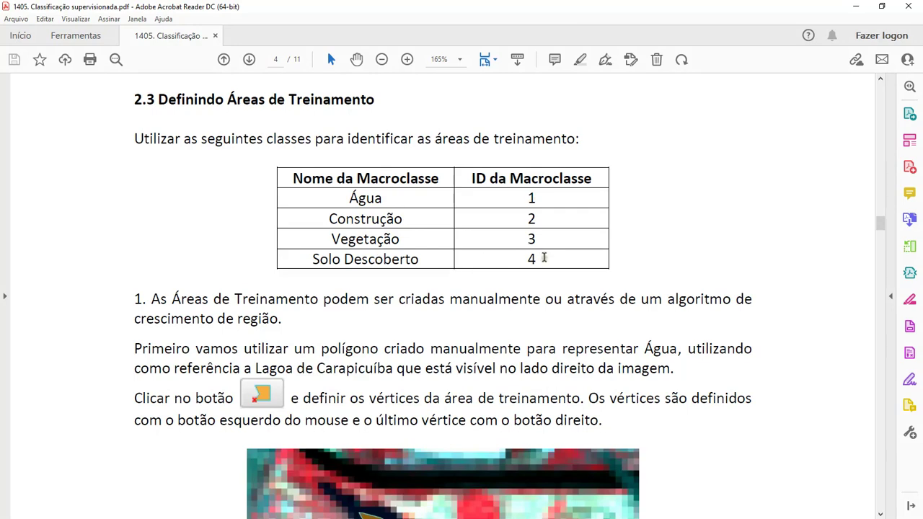
click(856, 5)
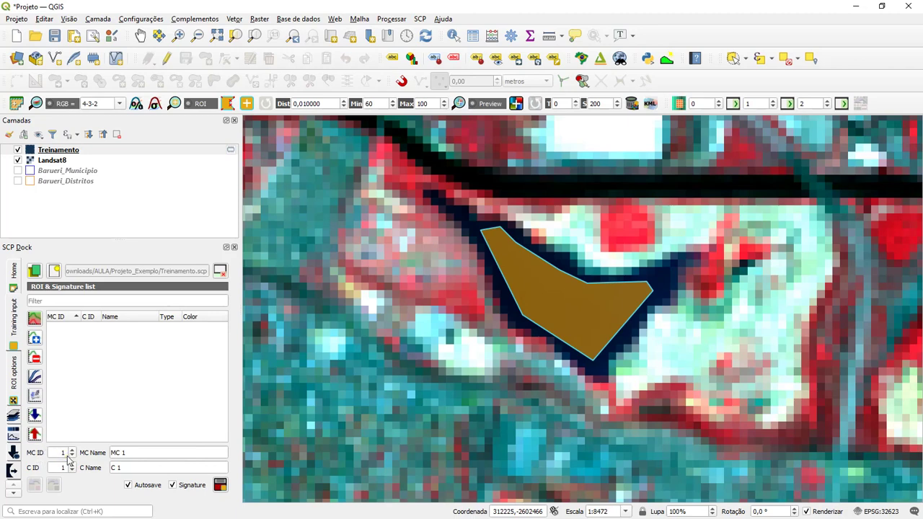
drag(138, 450, 94, 448)
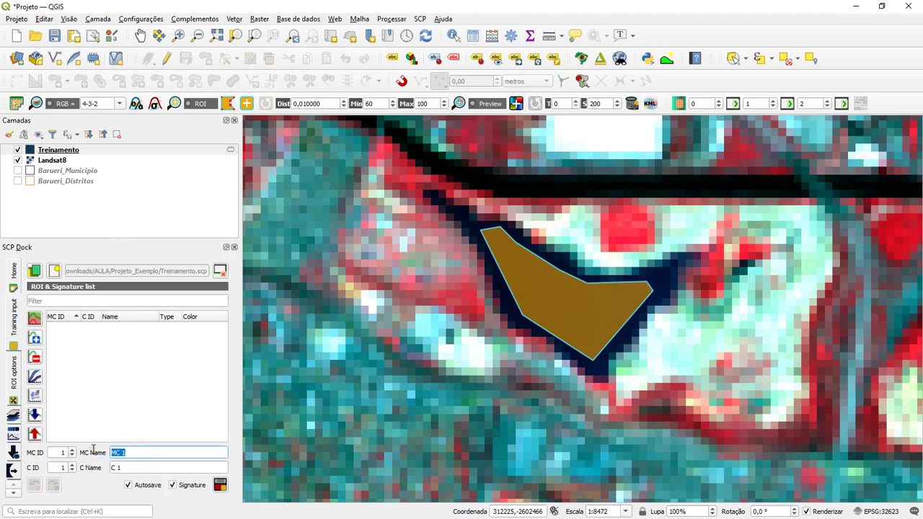
text(Agua)
drag(128, 468, 96, 471)
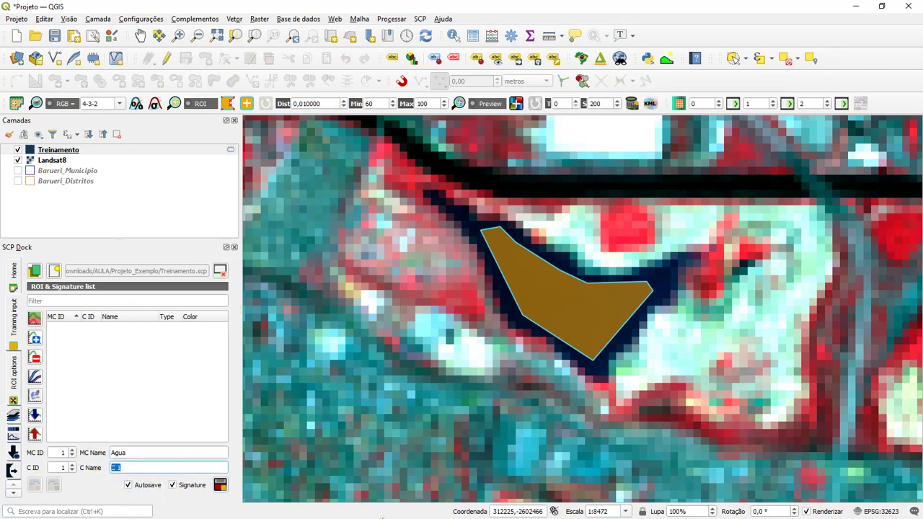
text(Lago)
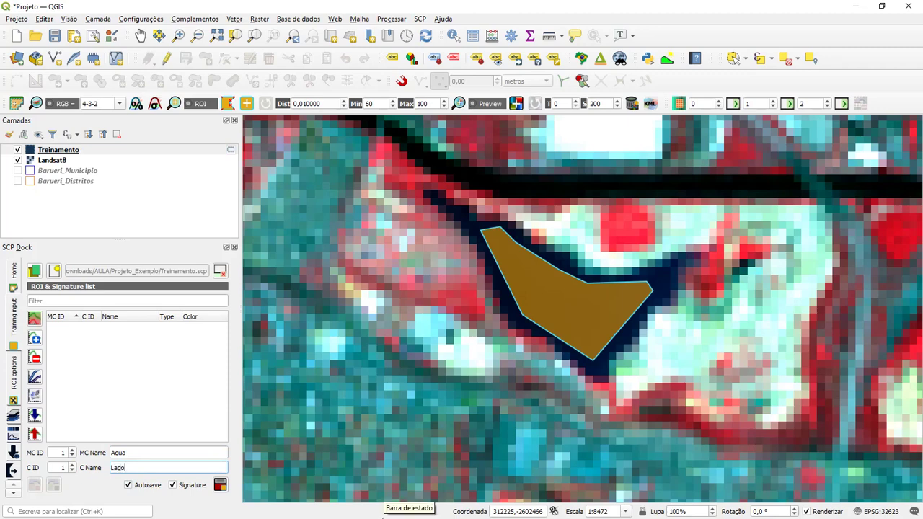
text(a)
click(220, 485)
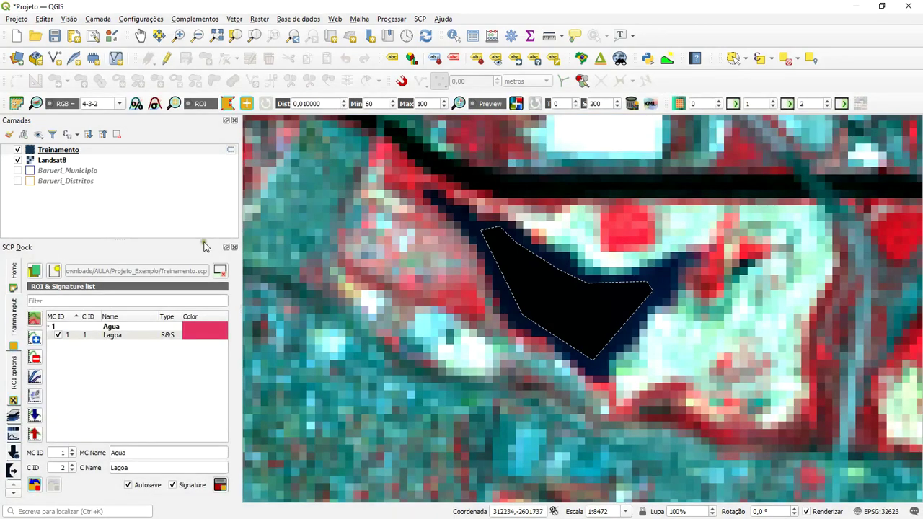
- Draw a thin ROI polygon along the straight river stretch north of the lagoon and save it with class name Rio
click(517, 180)
click(772, 191)
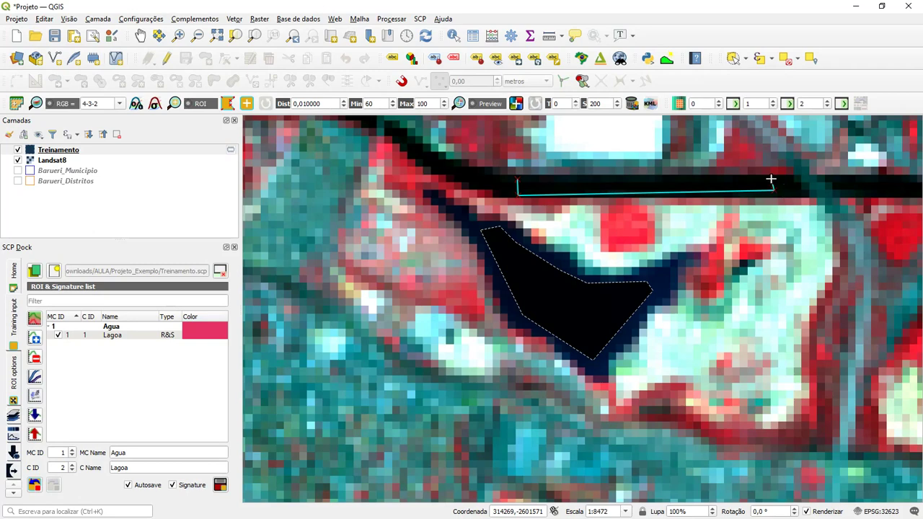
right_click(772, 179)
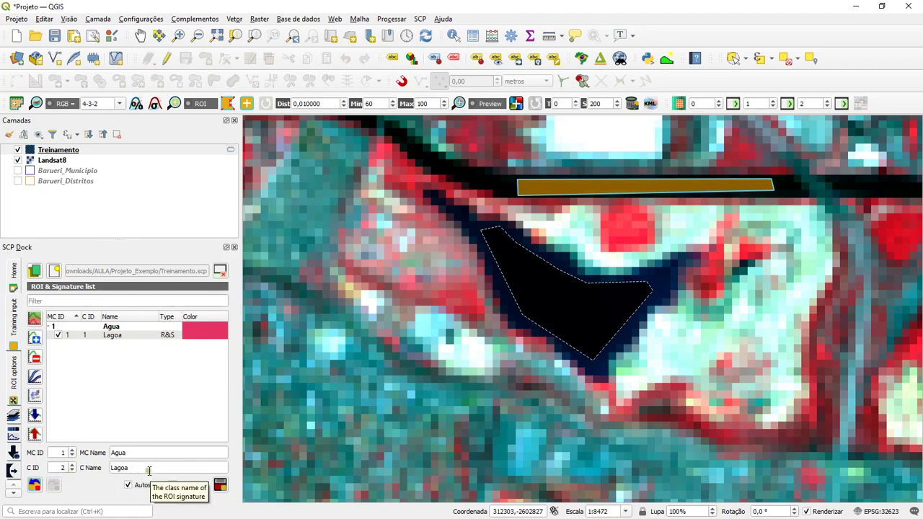
drag(131, 468, 100, 470)
text(R)
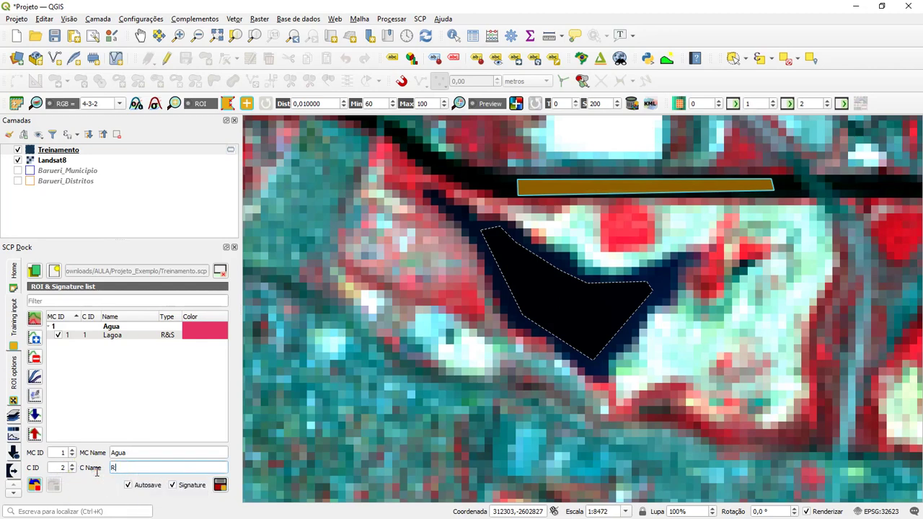
text(io)
click(220, 485)
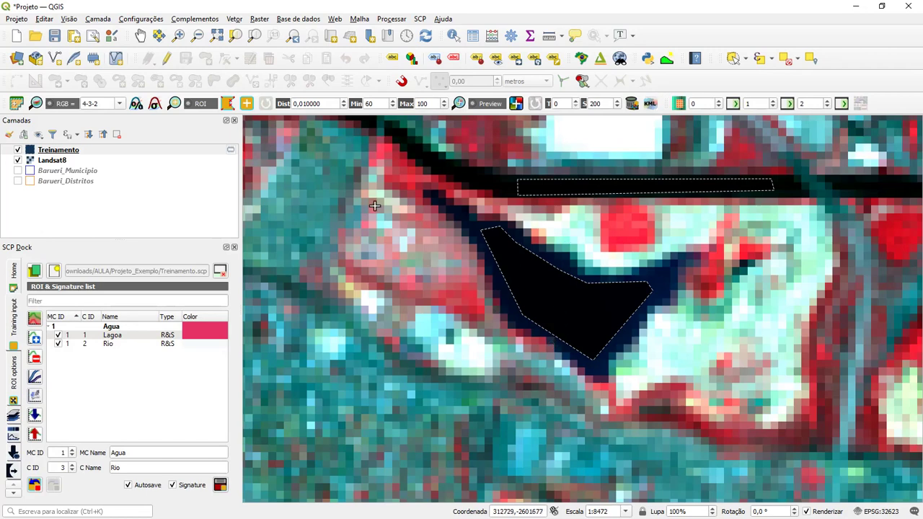
- Hide Landsat8 temporarily to view the training polygons, and inspect the Treinamento layer's attribute table
click(17, 160)
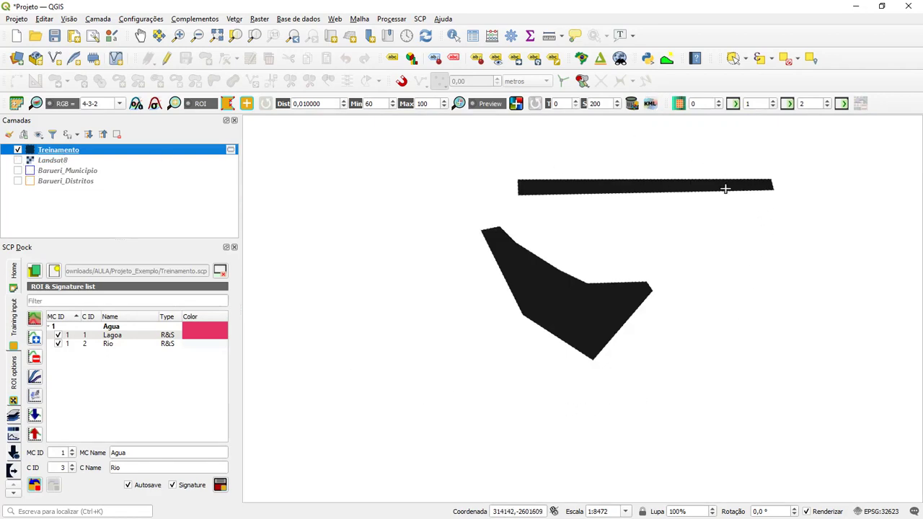
click(474, 38)
drag(457, 134, 643, 390)
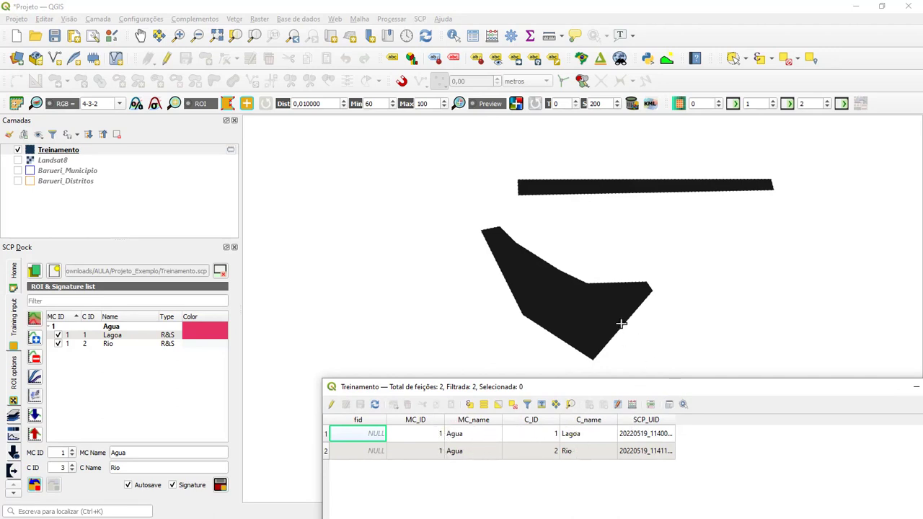
drag(699, 393, 580, 162)
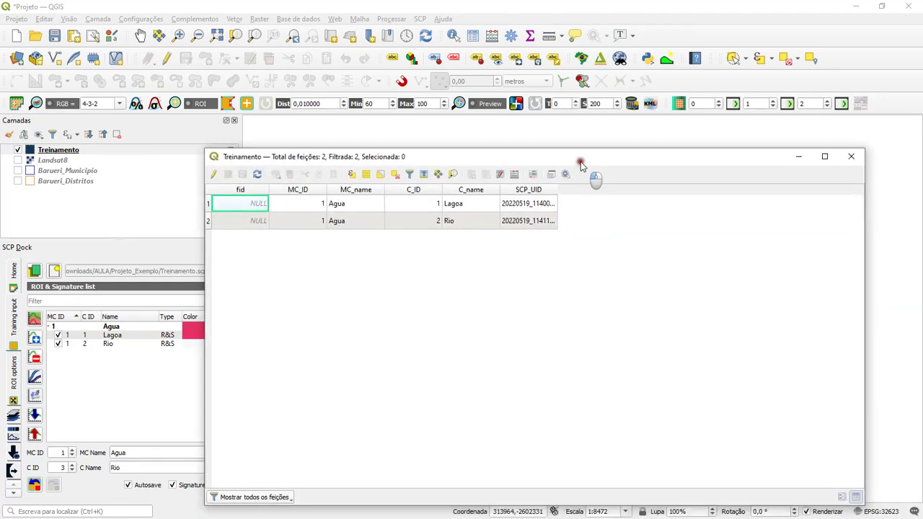
click(851, 156)
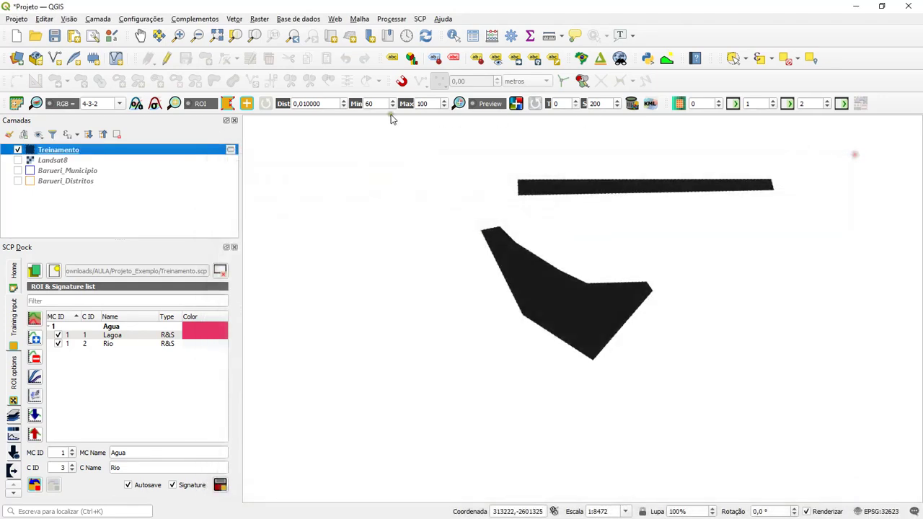
click(17, 159)
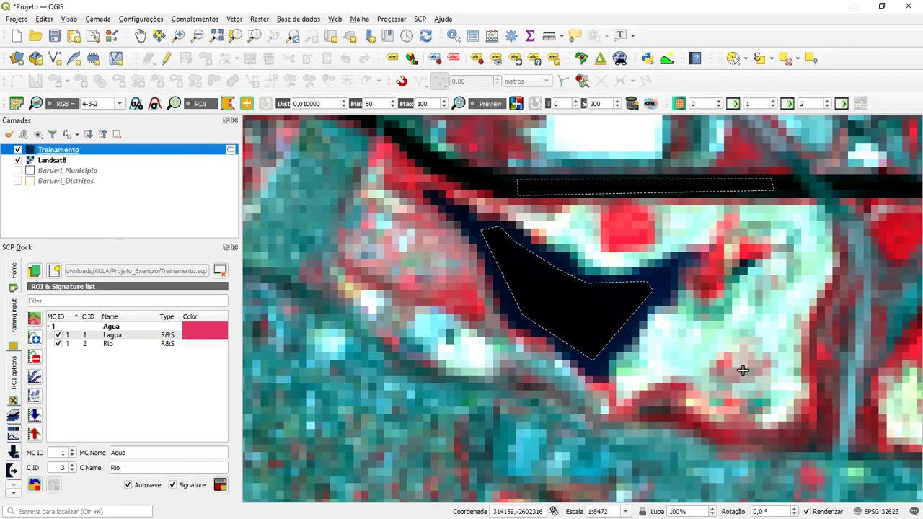
- Set the region-growing distance to 300 and grow a ROI from a seed pixel in the built-up area southwest of the lagoon
scroll(743, 370, down, 2)
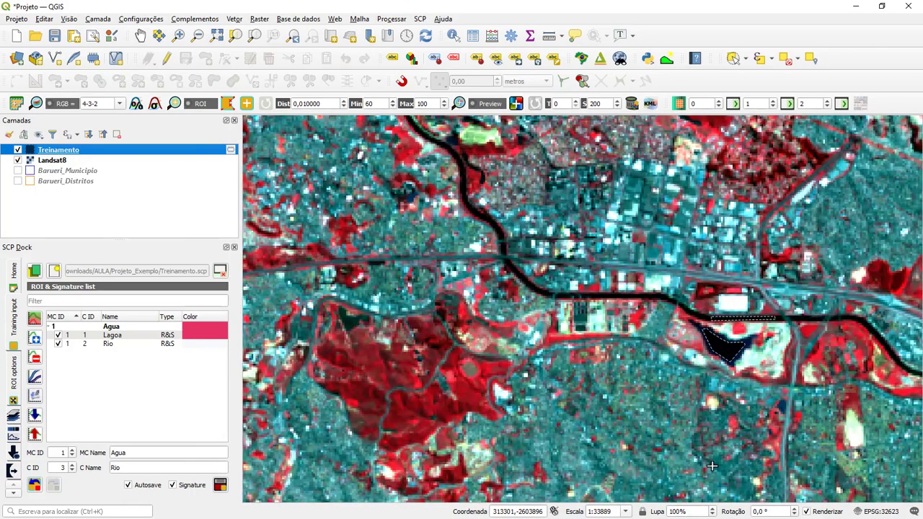
drag(712, 467, 712, 262)
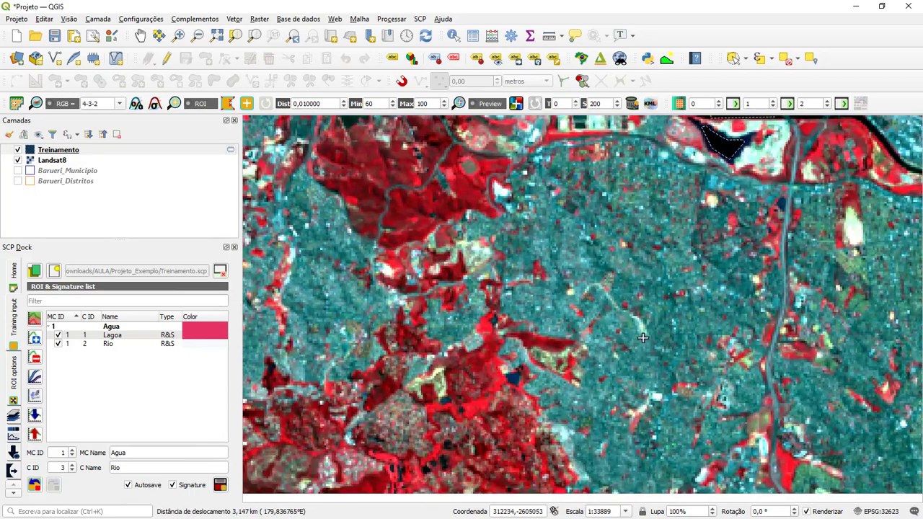
drag(735, 336, 573, 305)
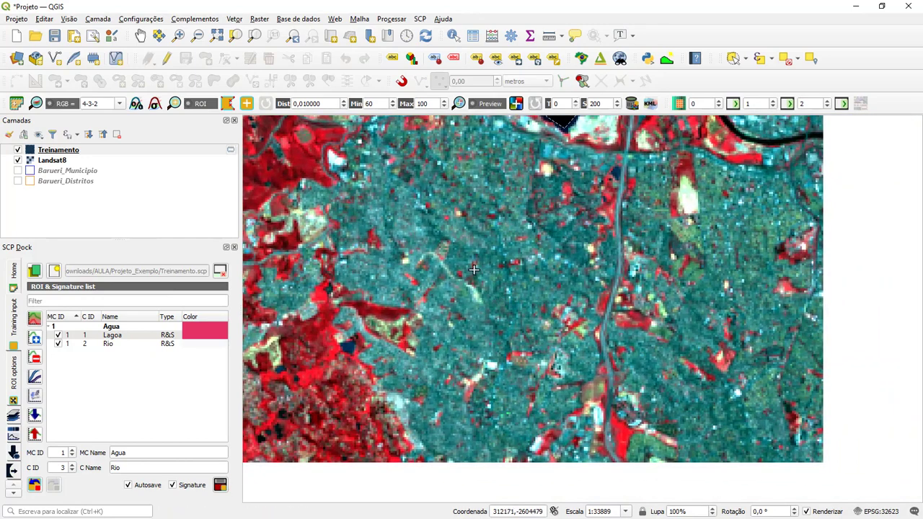
scroll(474, 269, down, 1)
drag(440, 246, 582, 321)
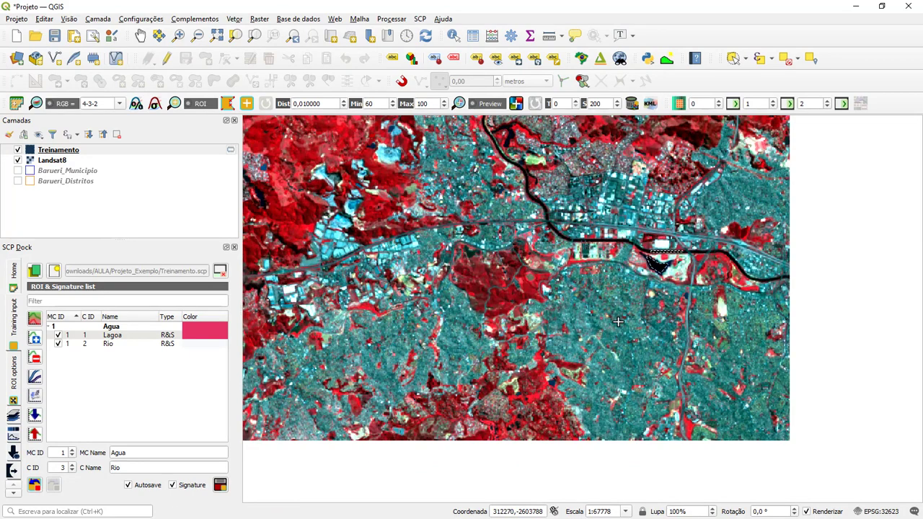
scroll(618, 322, up, 1)
scroll(603, 343, up, 1)
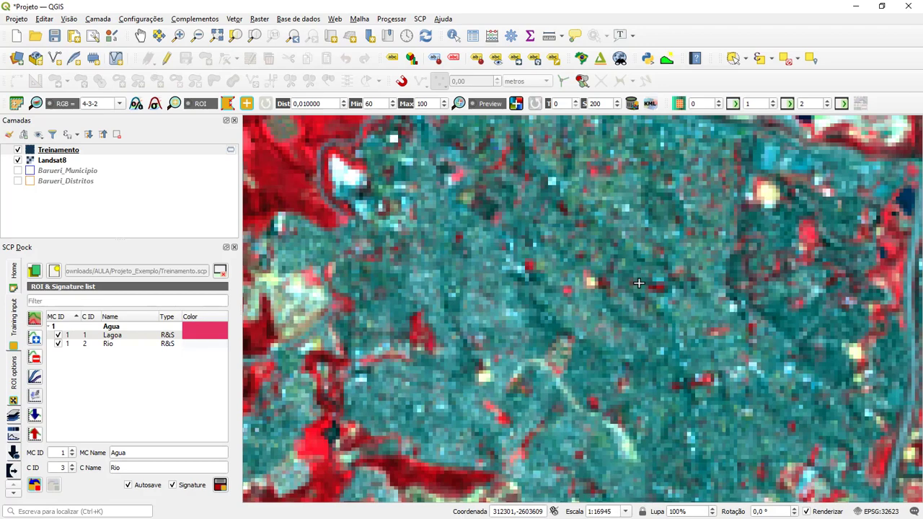
click(246, 104)
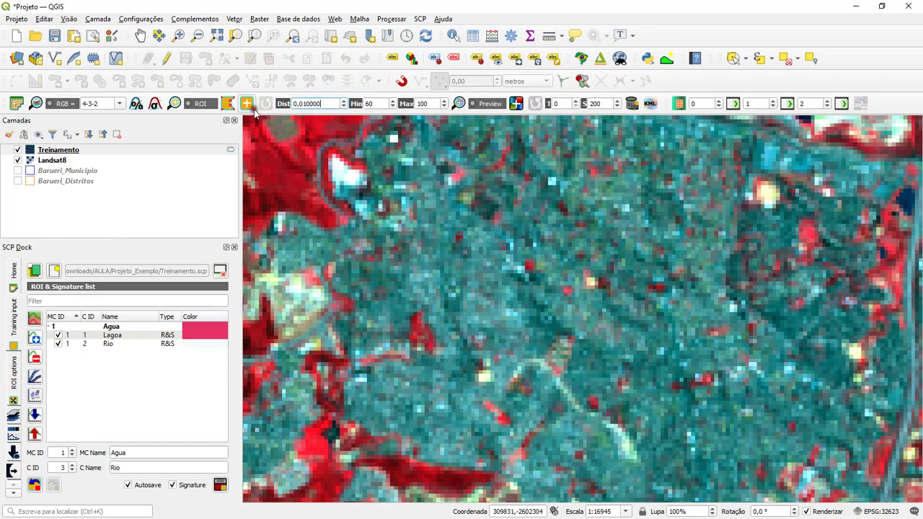
drag(322, 104, 293, 103)
text(300)
key(Return)
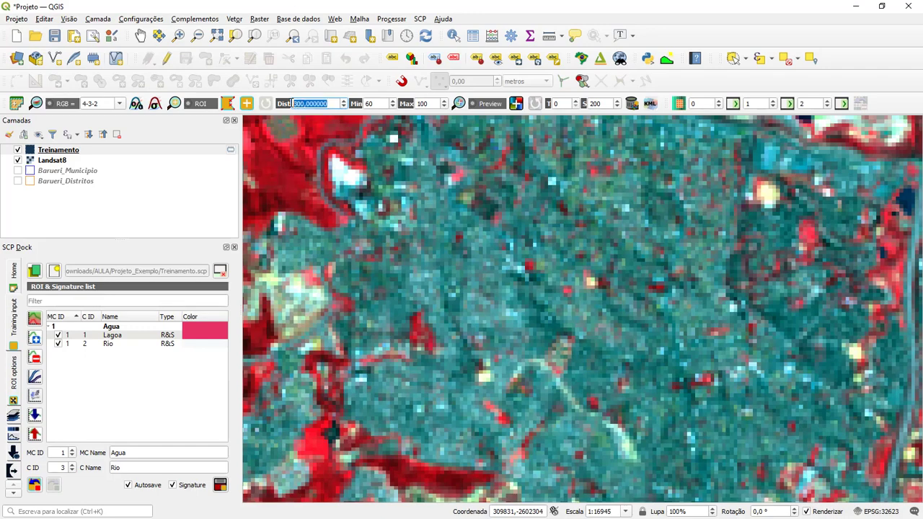
click(424, 267)
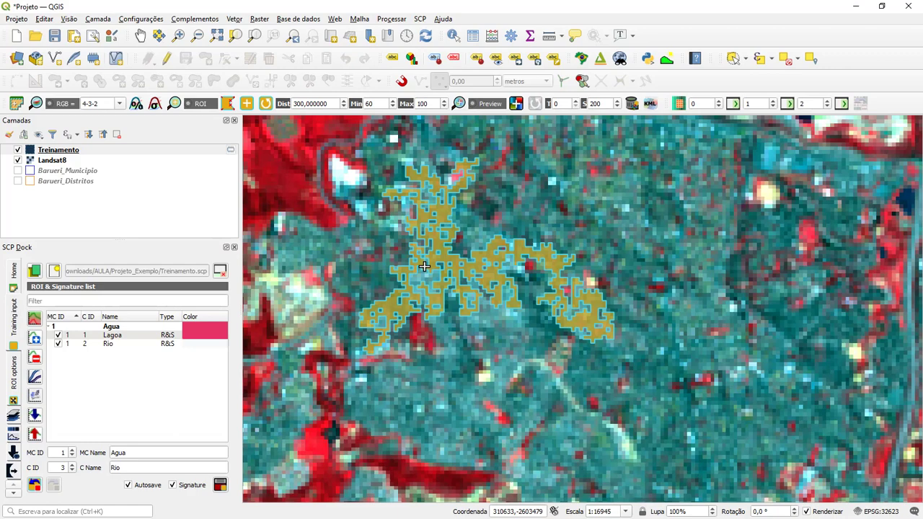
- Examine the minimum and maximum values of bands 4, 3 and 2 in the Landsat8 layer's symbology
click(51, 161)
double_click(51, 161)
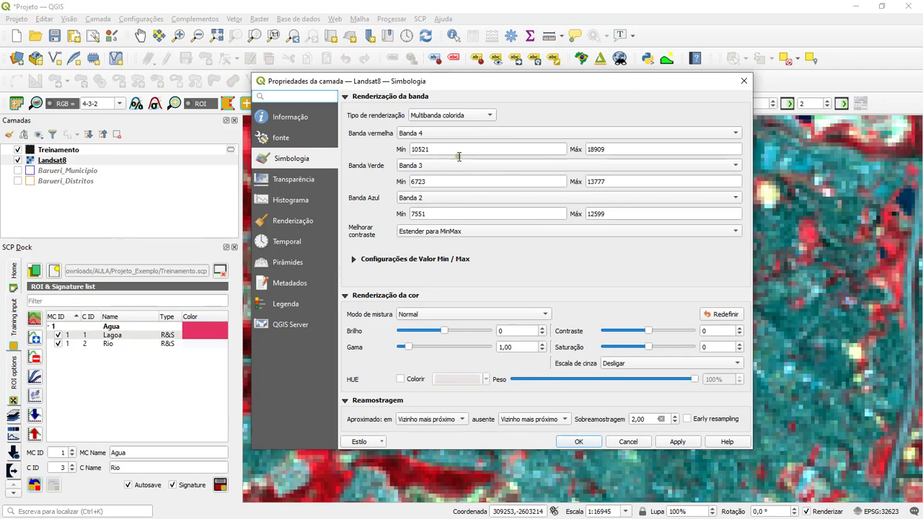
click(743, 83)
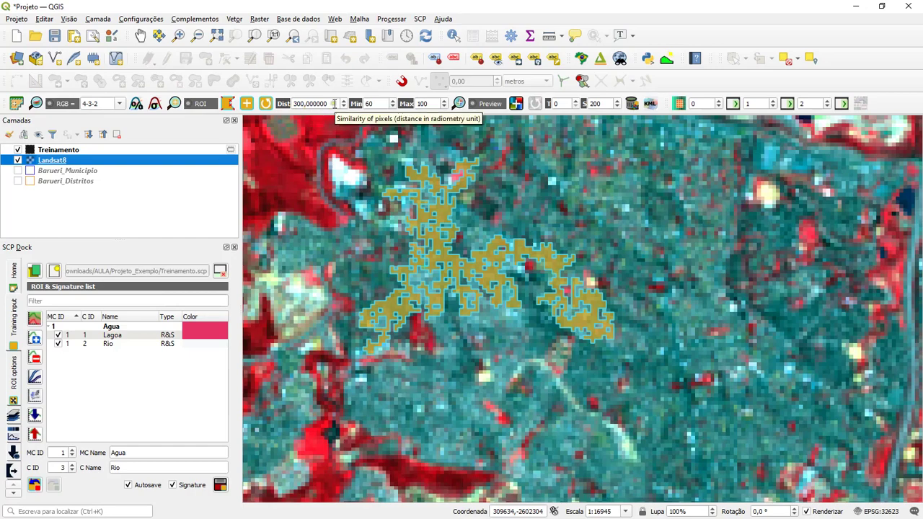
double_click(66, 161)
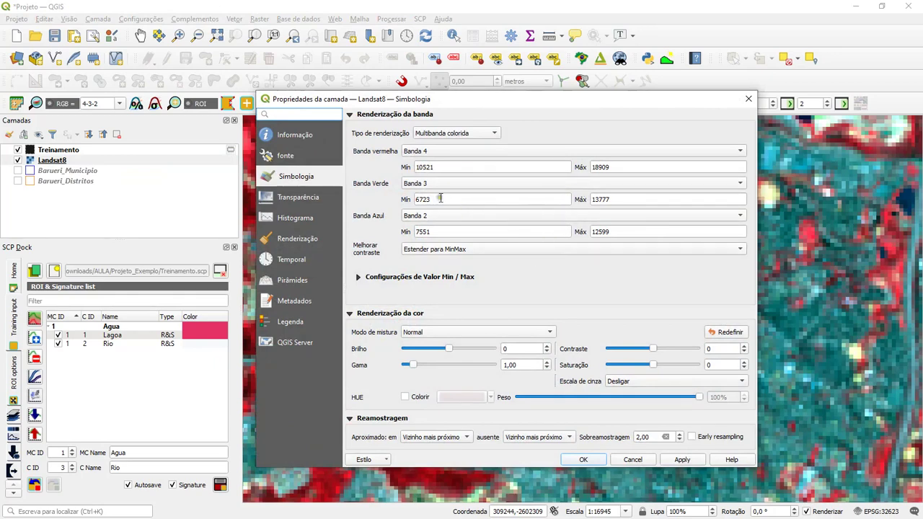
click(747, 99)
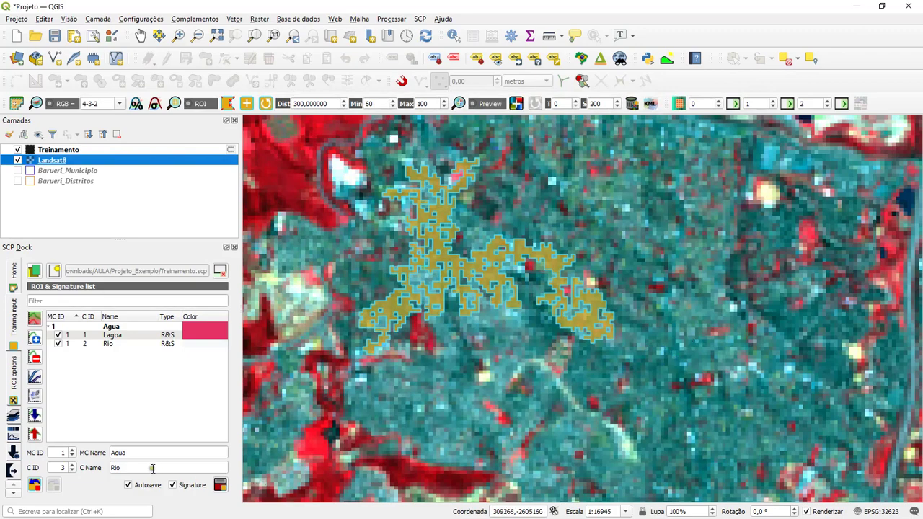
- Save the grown built-up ROI with its signature as macroclass 2 Construcao, class name Cosntrucao1
click(72, 452)
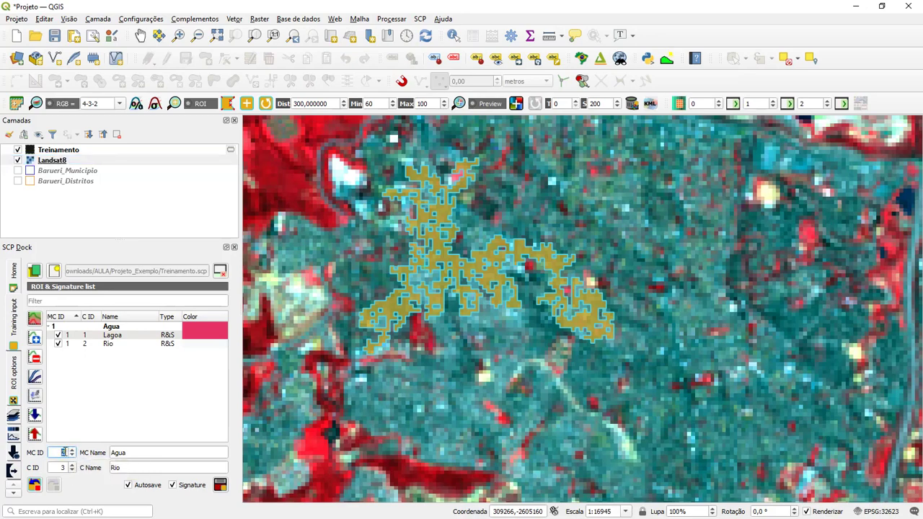
drag(131, 453, 100, 452)
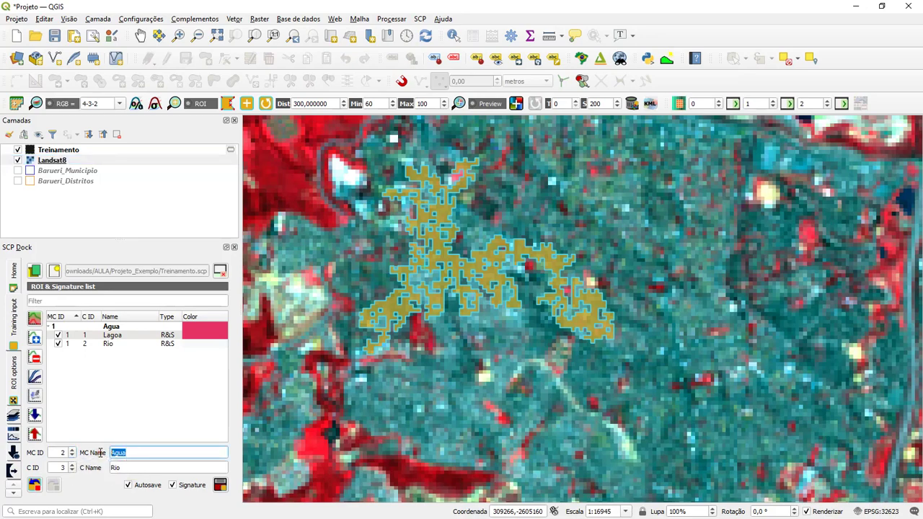
text(Construcao)
double_click(129, 468)
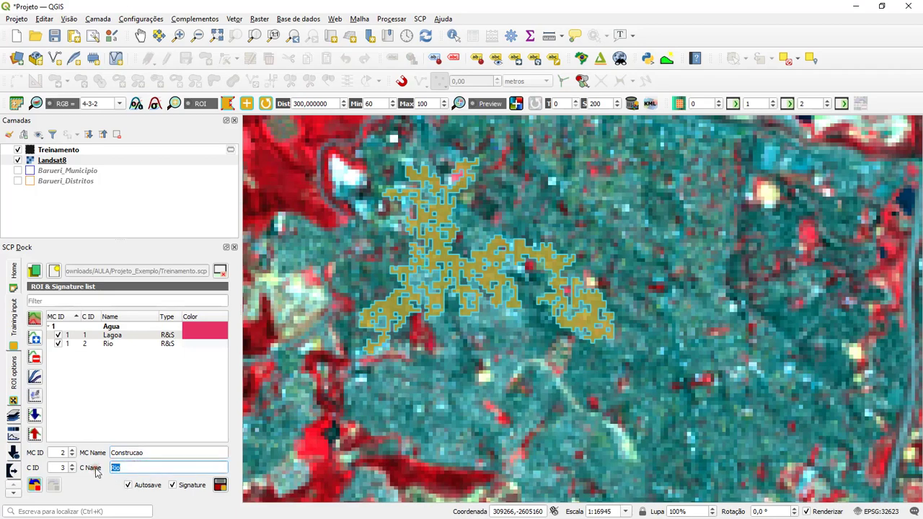
text(Construcao1)
click(220, 486)
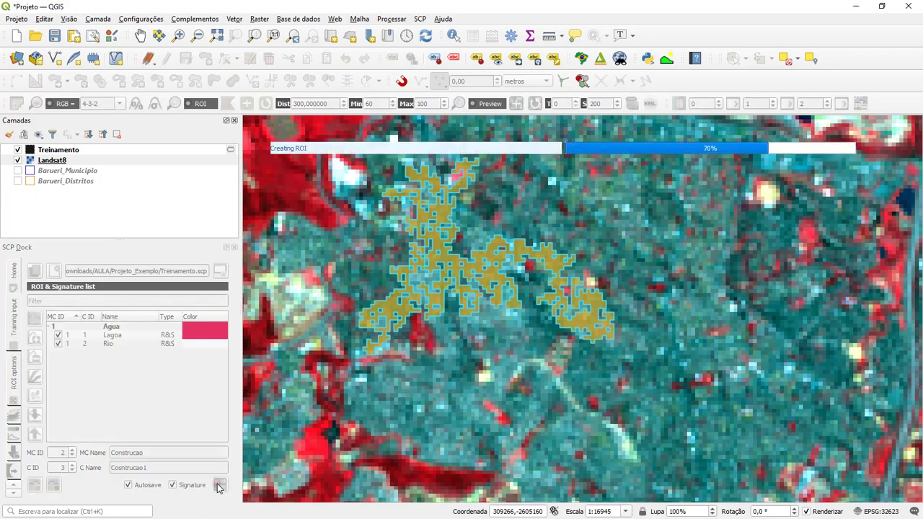
- Grow a second ROI in the built-up area southwest of the dark red forest patch and save it with class name Cosntrucao2
scroll(602, 386, down, 2)
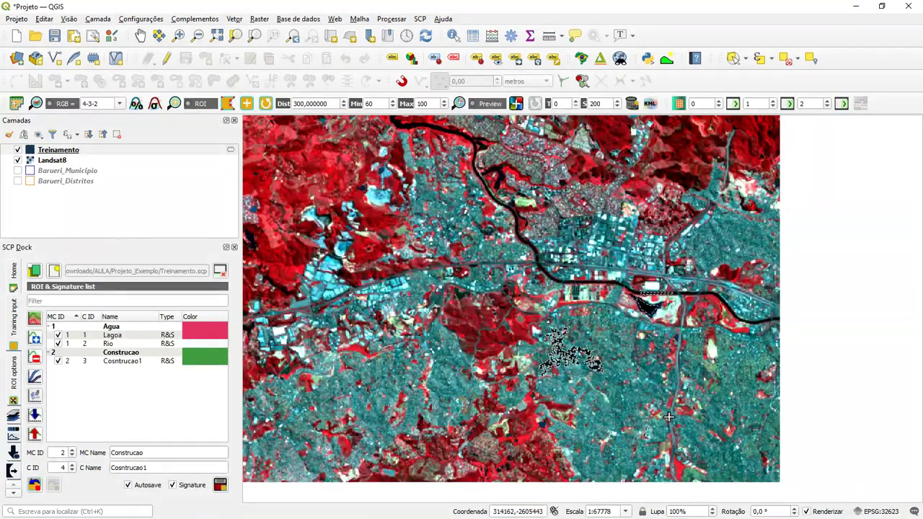
scroll(435, 389, up, 1)
click(444, 370)
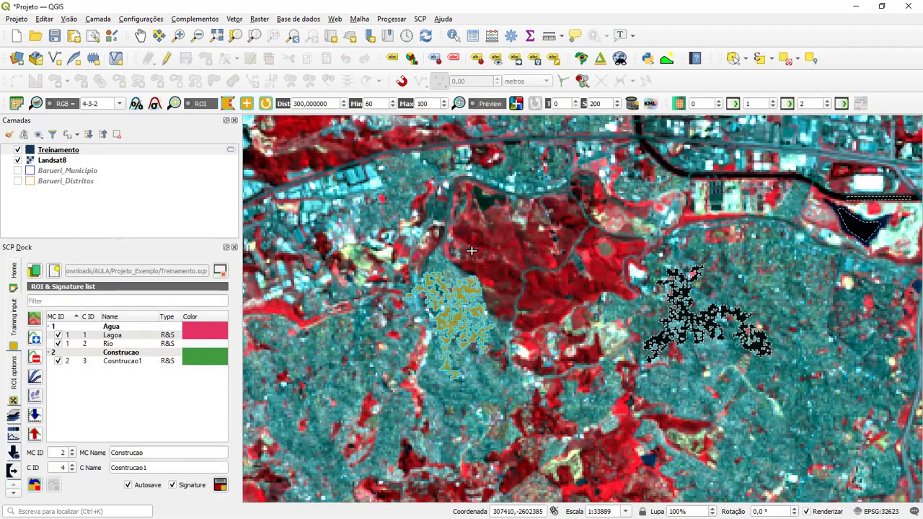
click(149, 467)
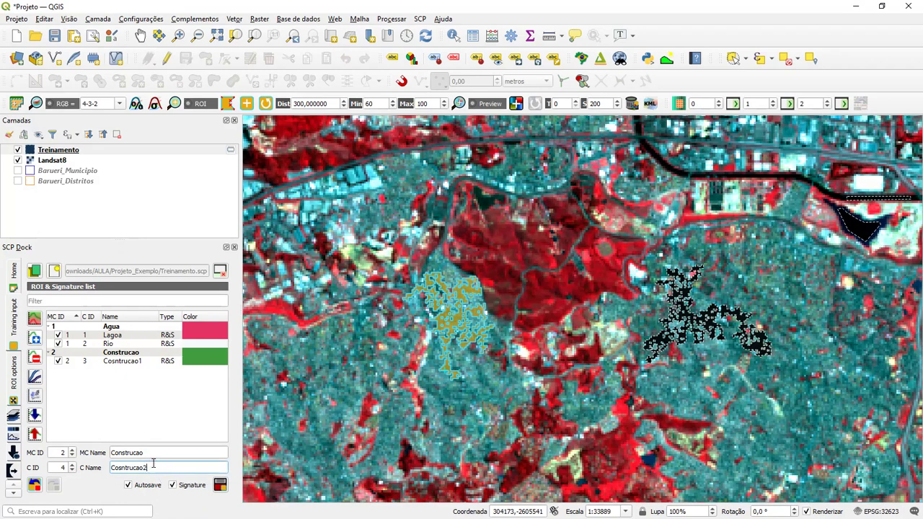
click(219, 485)
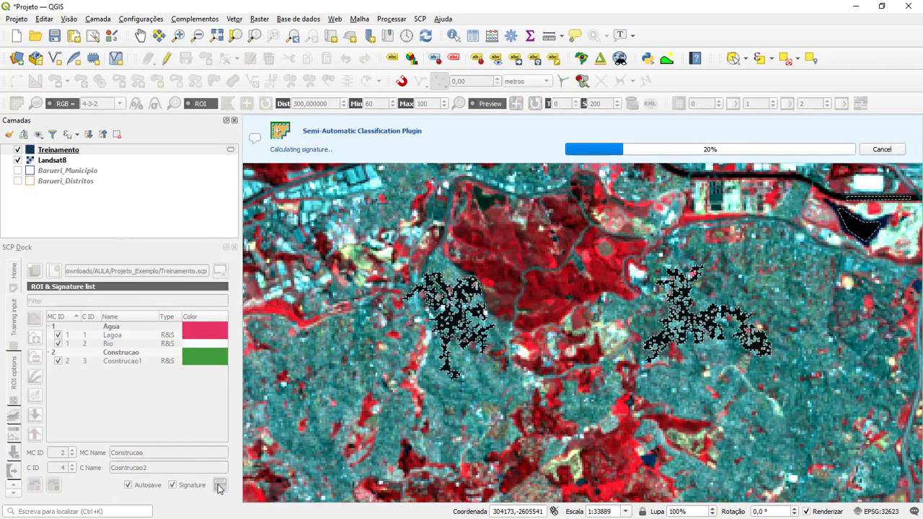
- Grow a ROI in the dense vegetation in the image's northwest and save it as macroclass 3 Vegetacao, class name Vegetacao1
scroll(547, 287, down, 2)
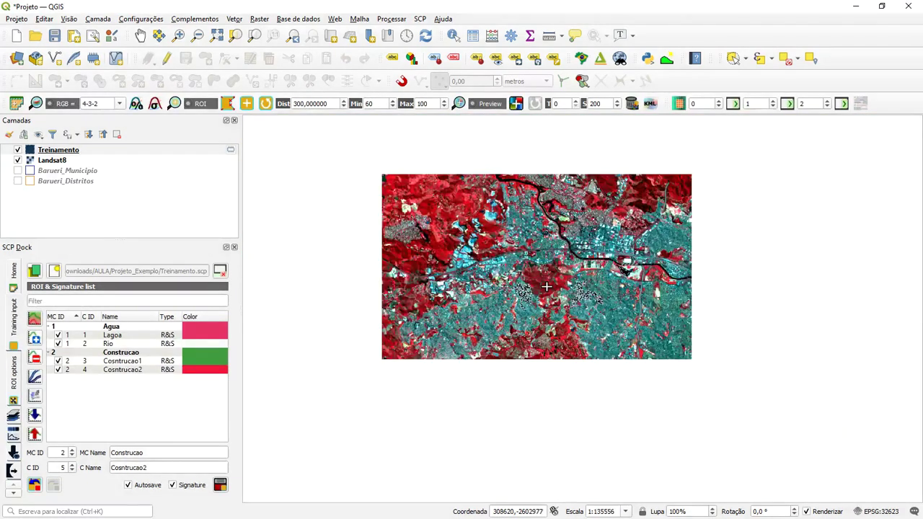
scroll(389, 190, up, 2)
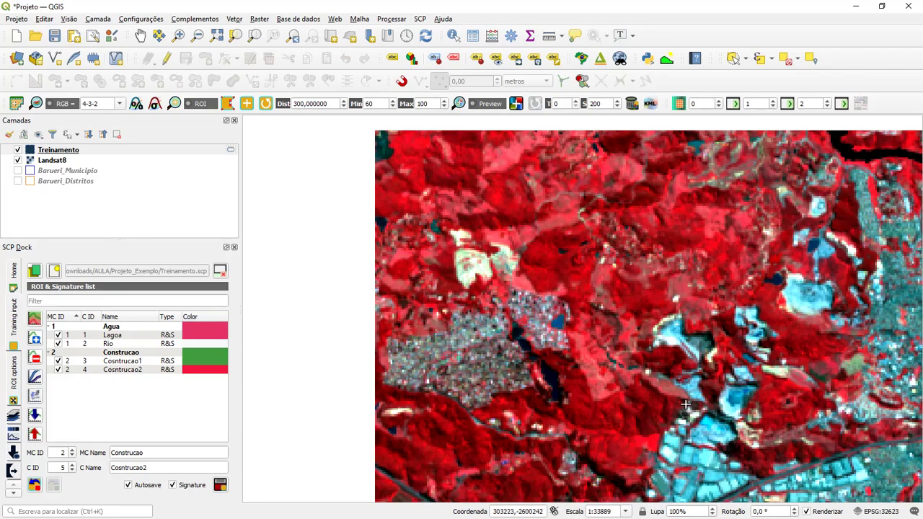
click(546, 258)
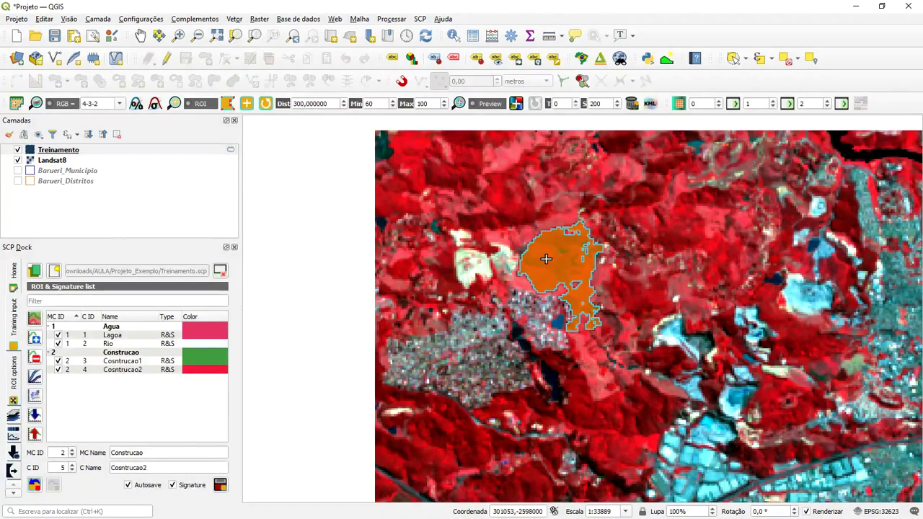
click(72, 450)
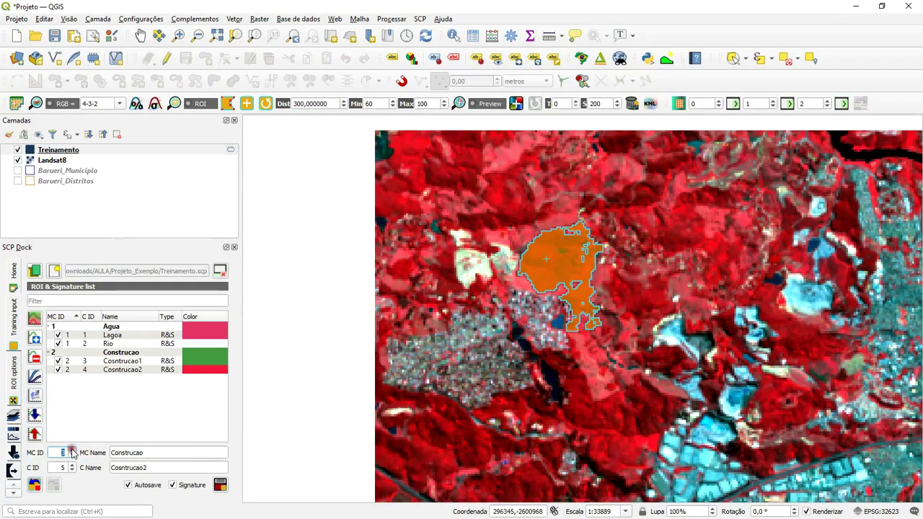
double_click(159, 453)
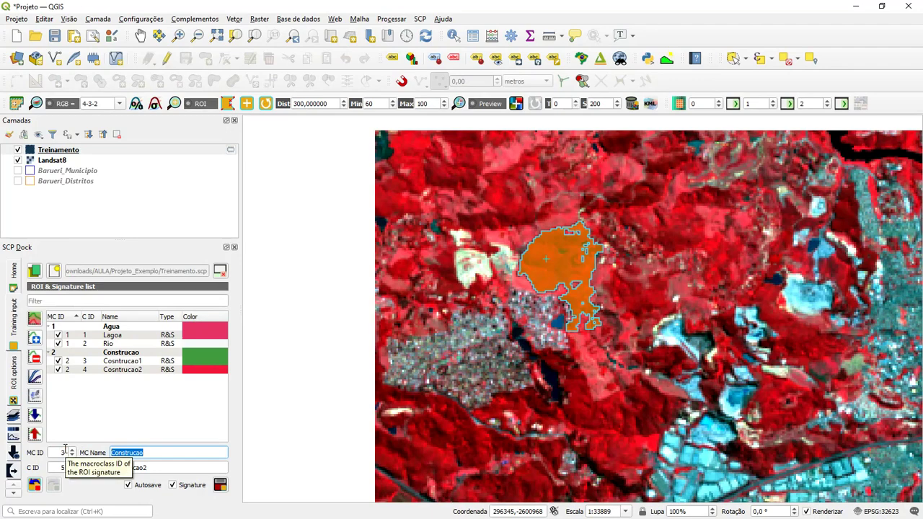
text(Vegetacao)
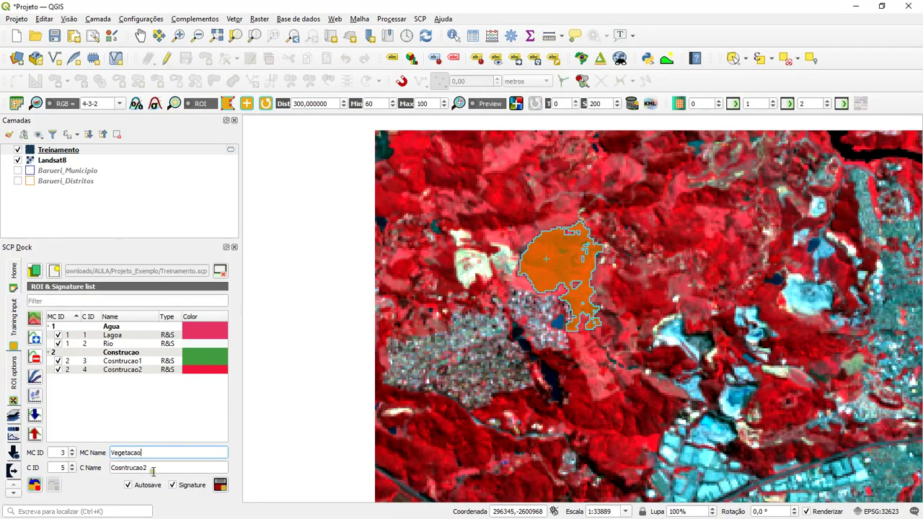
double_click(153, 470)
text(Vegetacao1)
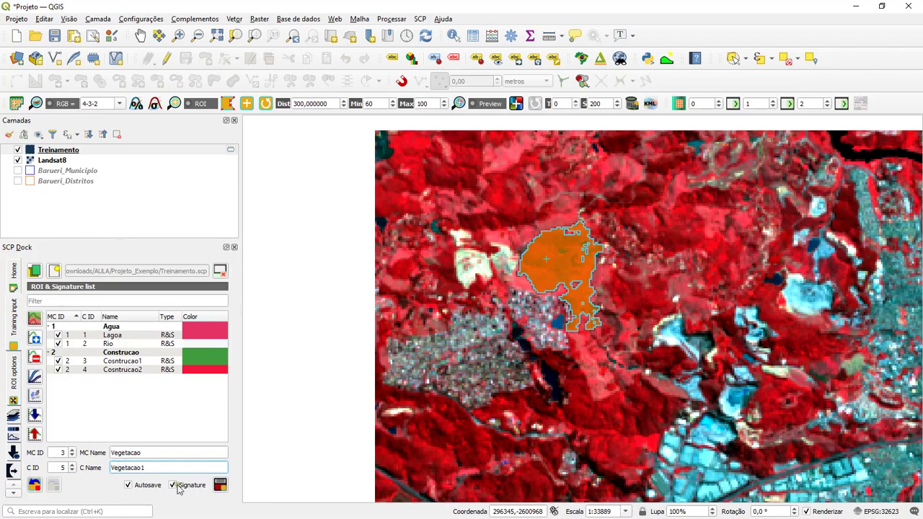
click(220, 485)
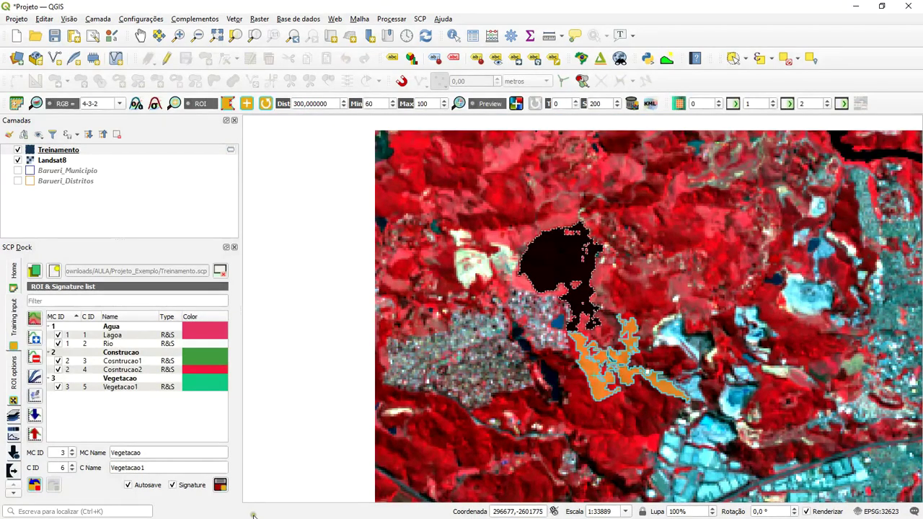
- Save the second vegetation ROI, grown southeast of the first one, with class name Vegetacao2
click(164, 465)
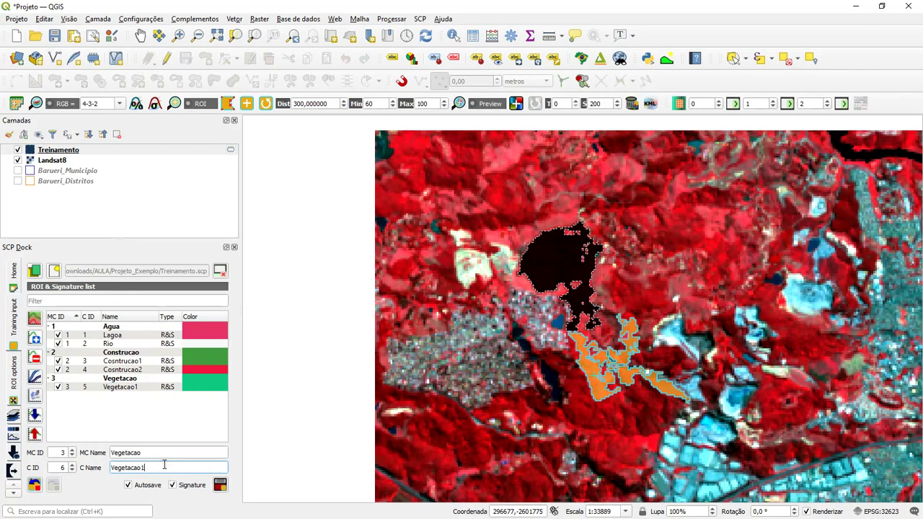
key(BackSpace)
text(2)
click(220, 485)
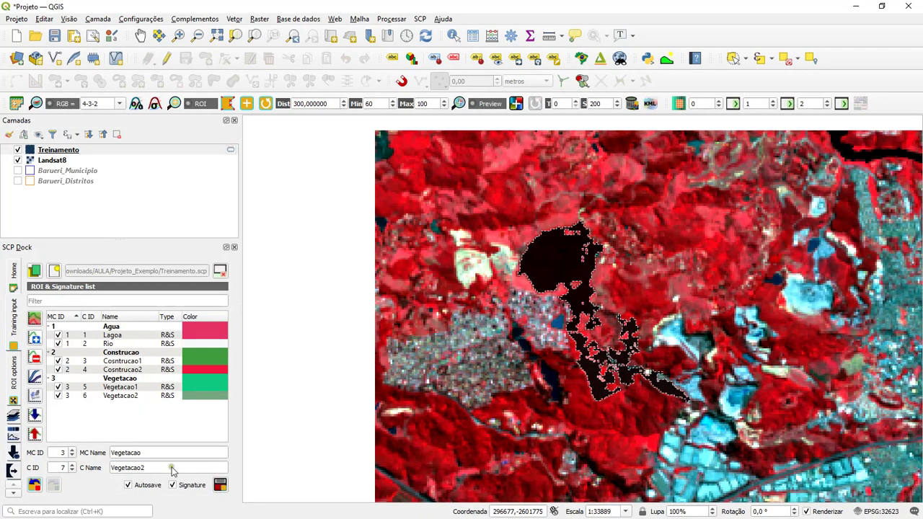
- Grow a ROI on the bright bare soil west of the first vegetation sample and save it as macroclass 4 Solo descoberto, class name Solo 1
click(468, 276)
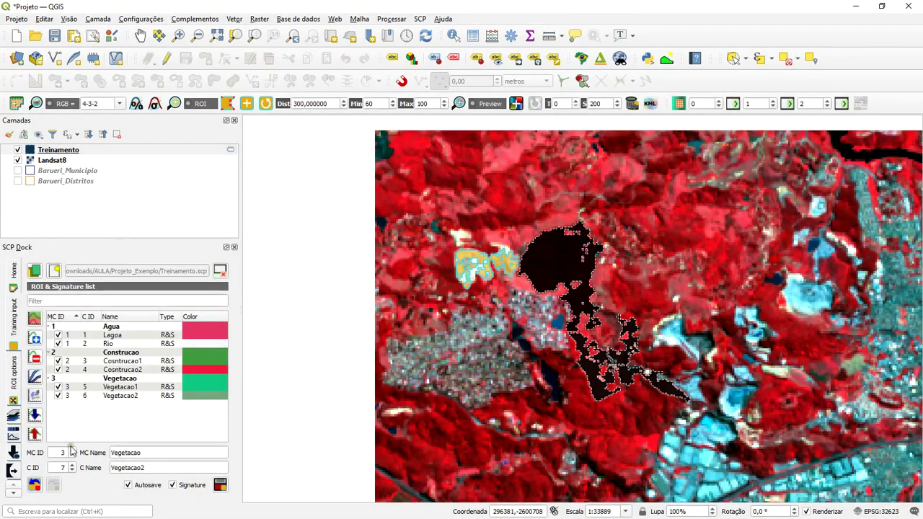
click(72, 450)
double_click(148, 453)
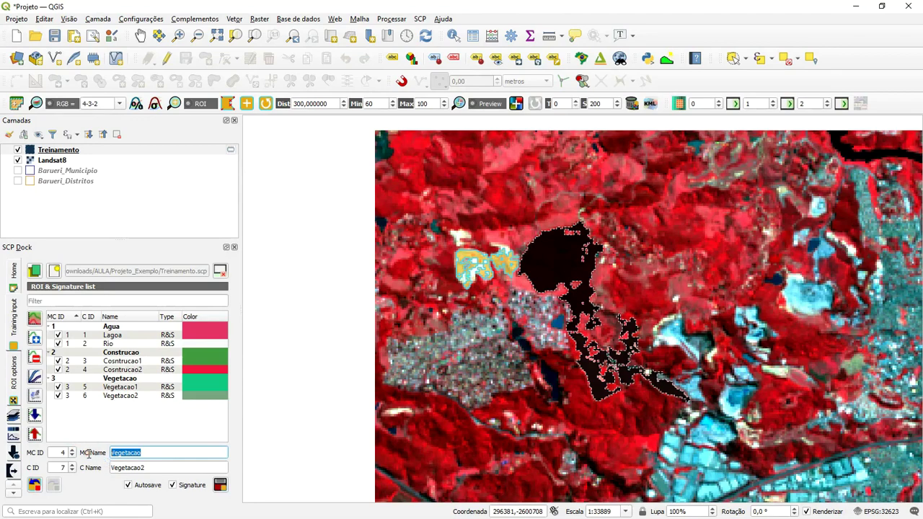
text(Solo descoberto)
click(154, 466)
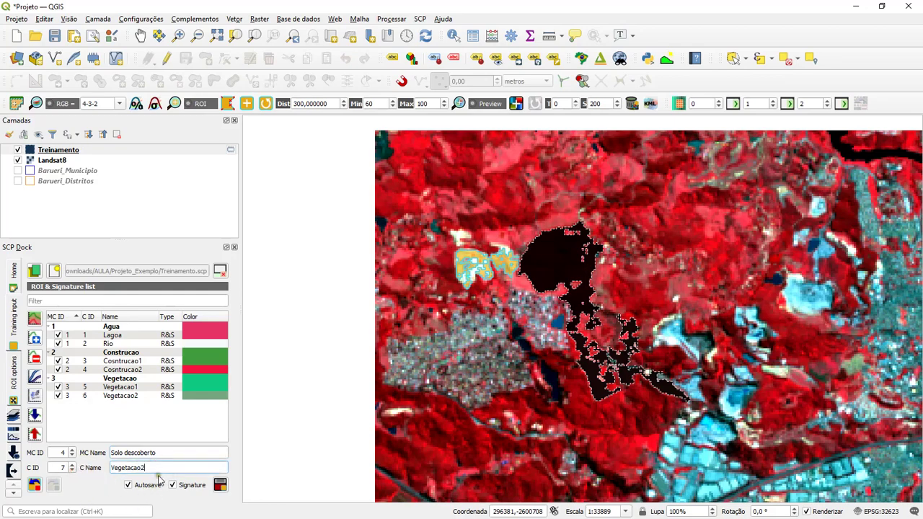
drag(148, 467, 83, 469)
text(Solo 1)
click(220, 484)
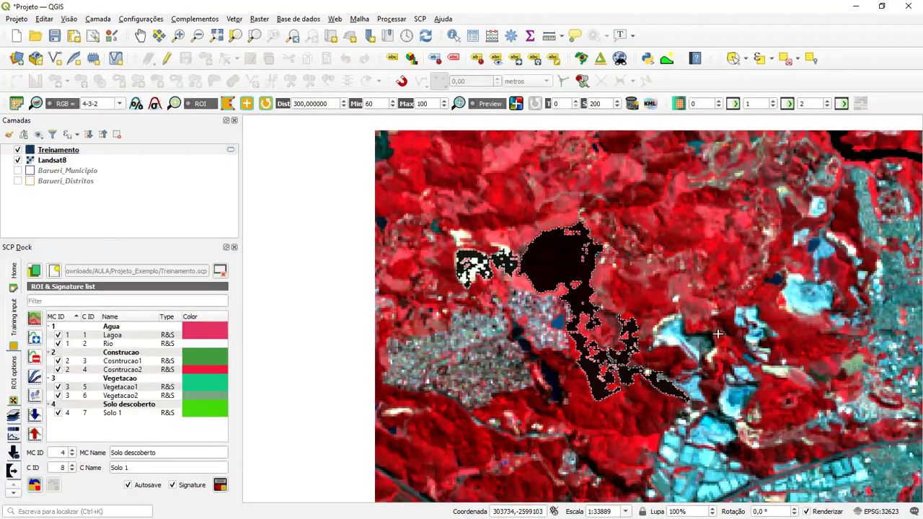
- Set the region-growing distance to 500 and grow a ROI on the bright bare soil just east of the lagoon
scroll(719, 334, down, 2)
drag(719, 333, 386, 333)
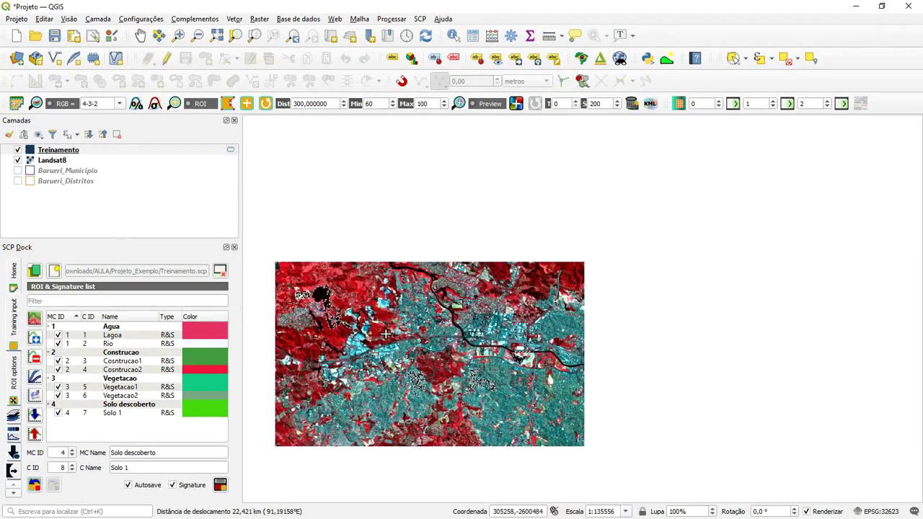
scroll(518, 375, up, 3)
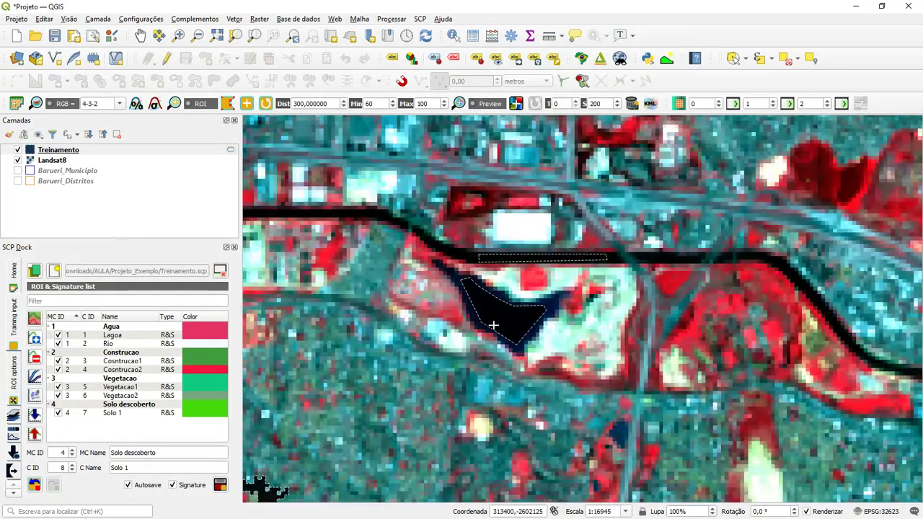
scroll(493, 326, up, 1)
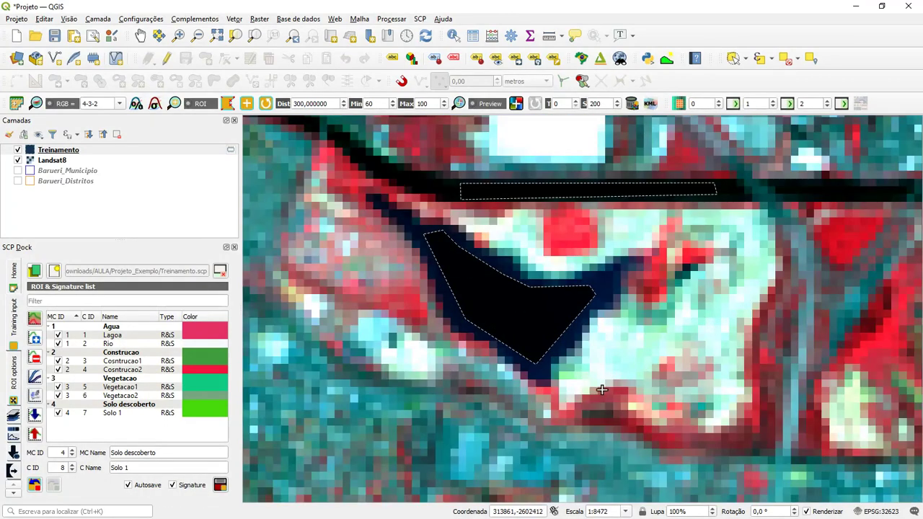
click(637, 354)
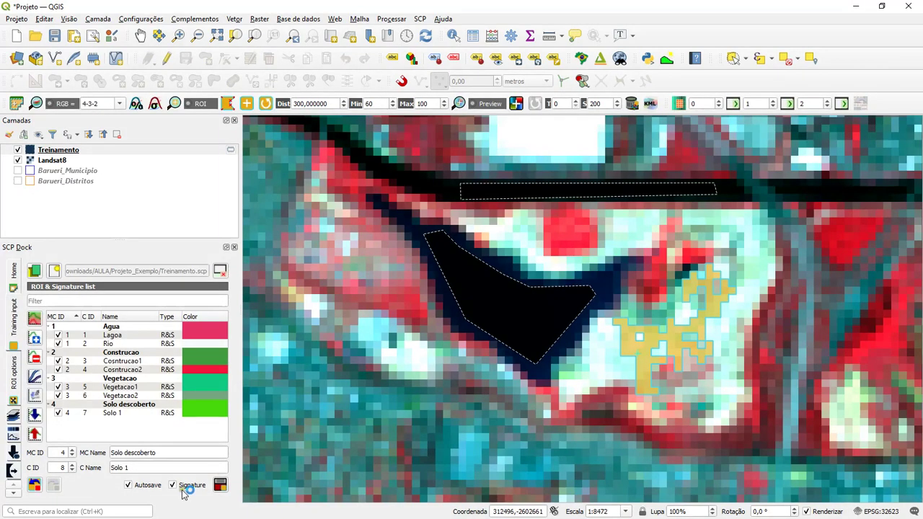
double_click(307, 103)
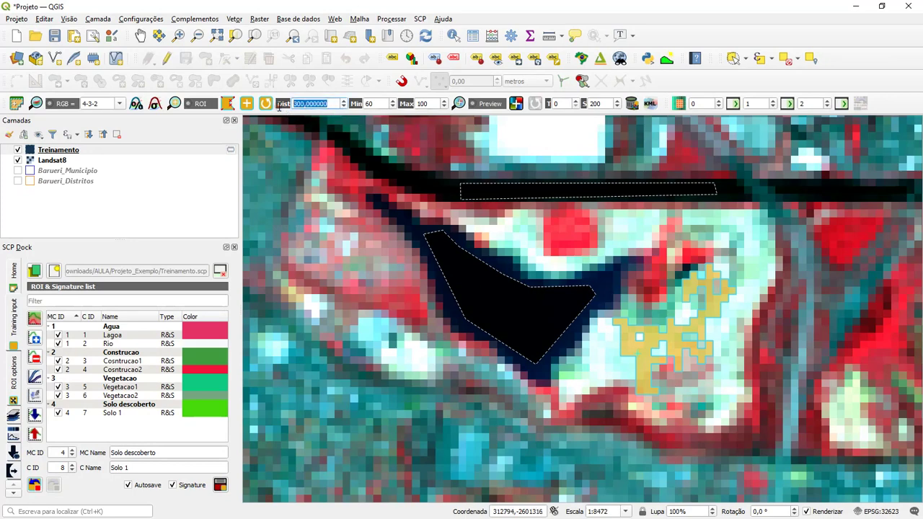
text(5)
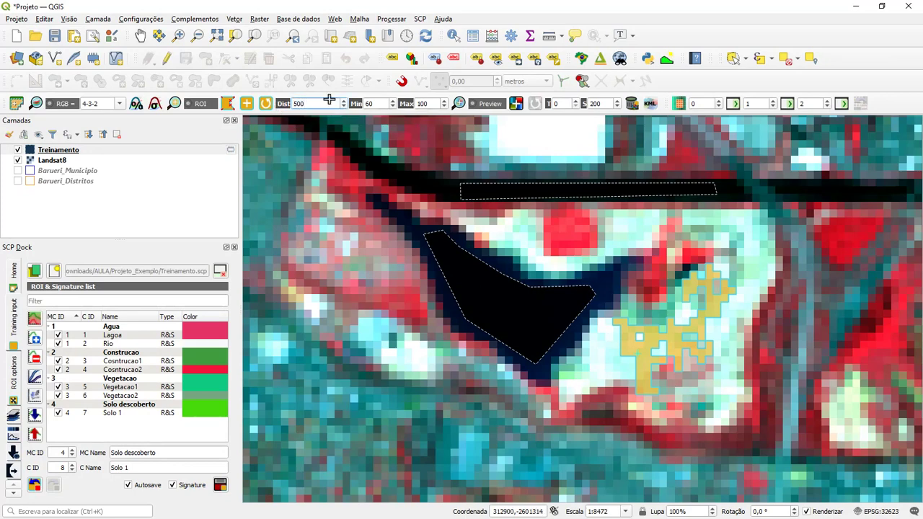
click(673, 333)
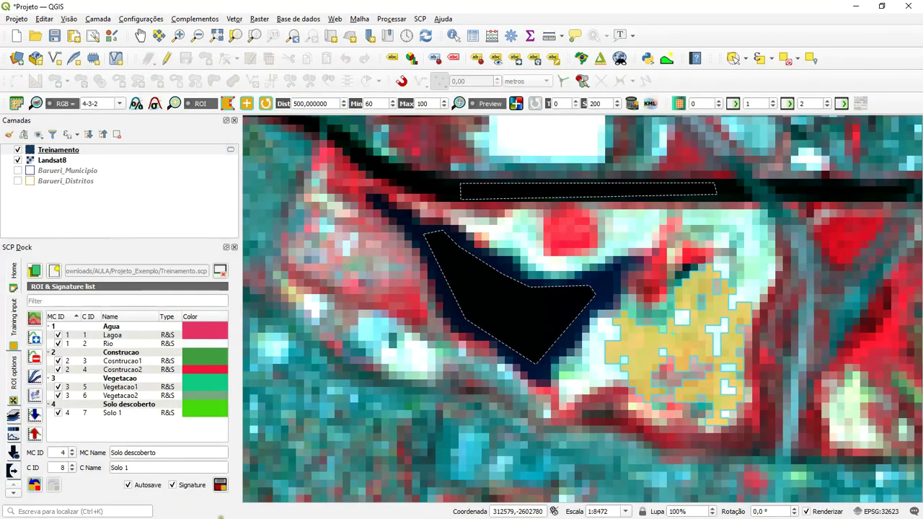
- Save the bare-soil ROI beside the lagoon in macroclass Solo descoberto with class name Solo 2
click(145, 467)
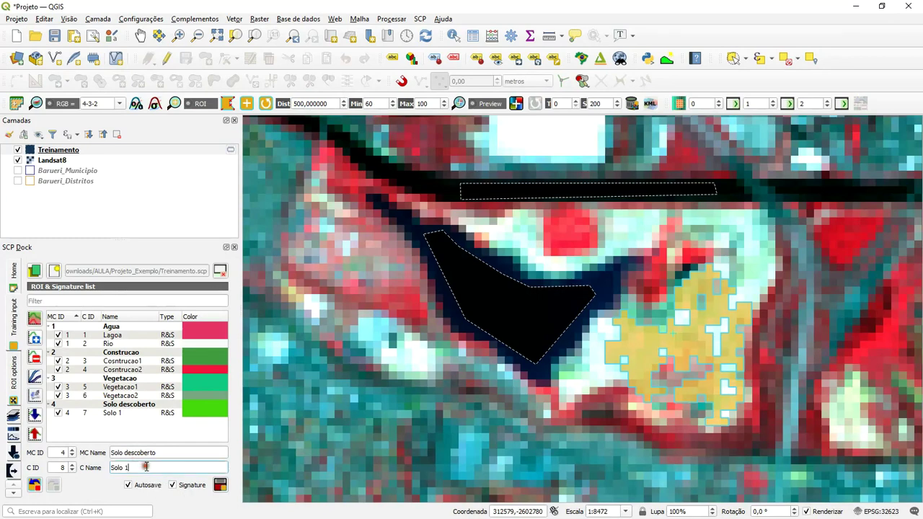
key(BackSpace)
text(2)
click(220, 485)
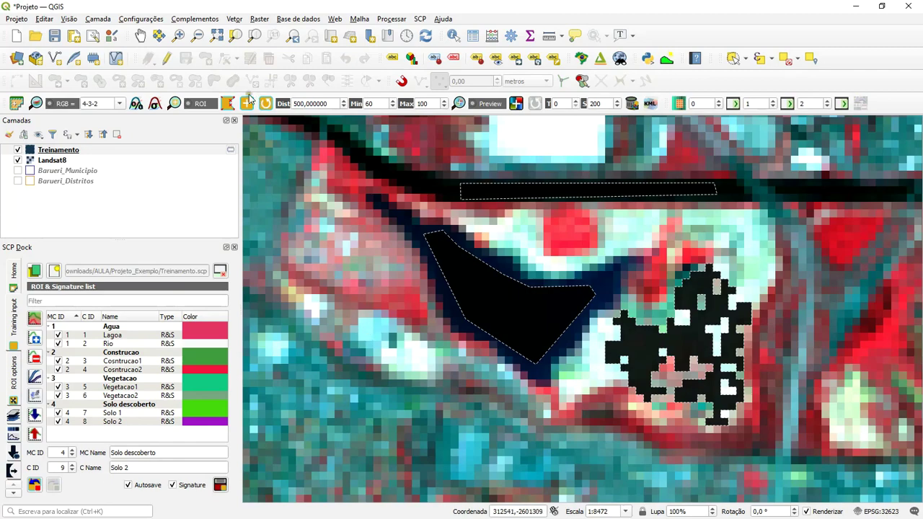
- Hide the Landsat8 layer at full extent to view all training polygons, and inspect the Treinamento layer's attribute records
click(215, 36)
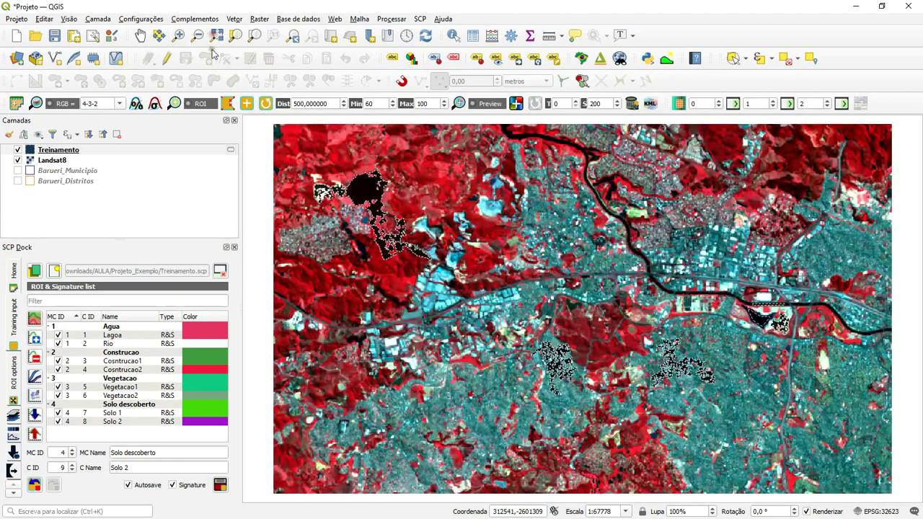
click(18, 160)
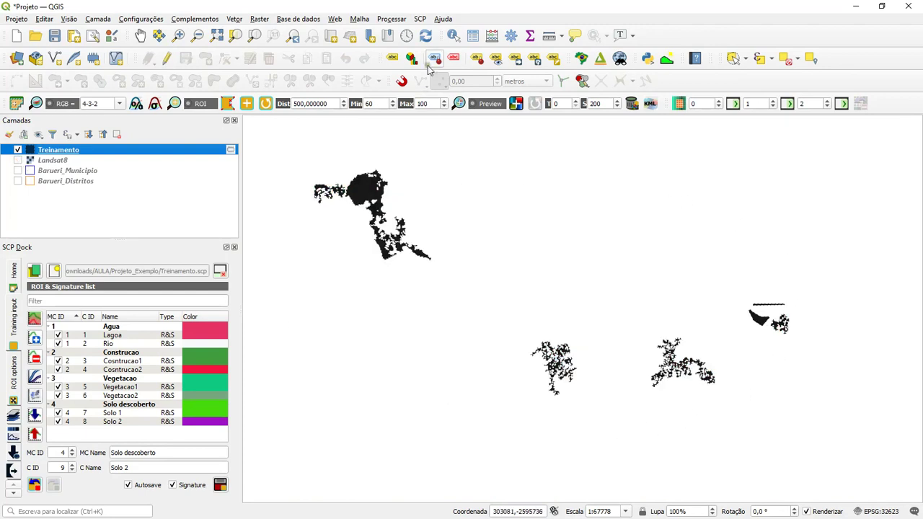
click(473, 36)
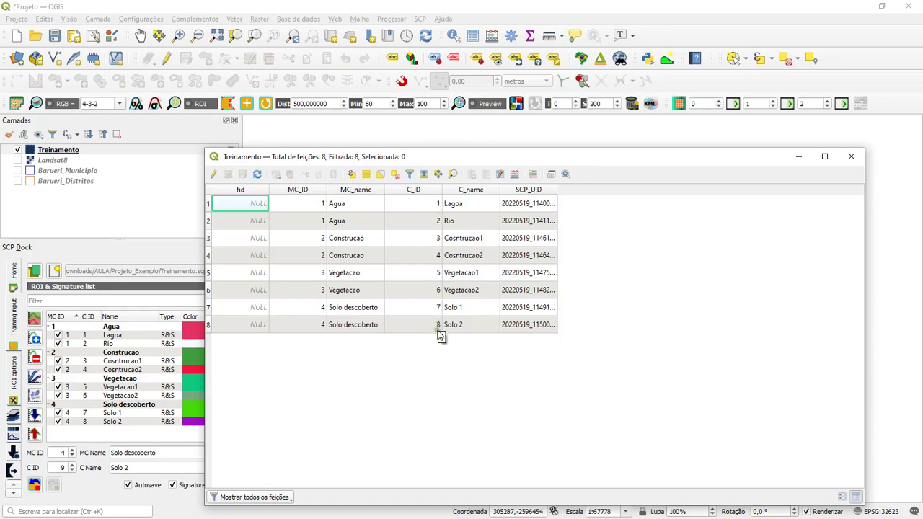
click(852, 156)
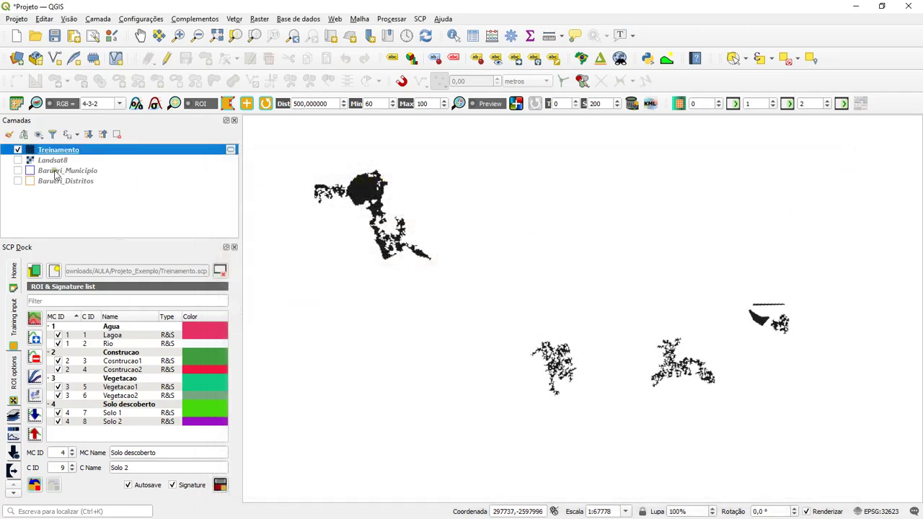
- Show the Landsat8 layer and recolour the water group in blues: macroclass Agua #0000ff, Lagoa #0055ff and Rio light blue
click(17, 160)
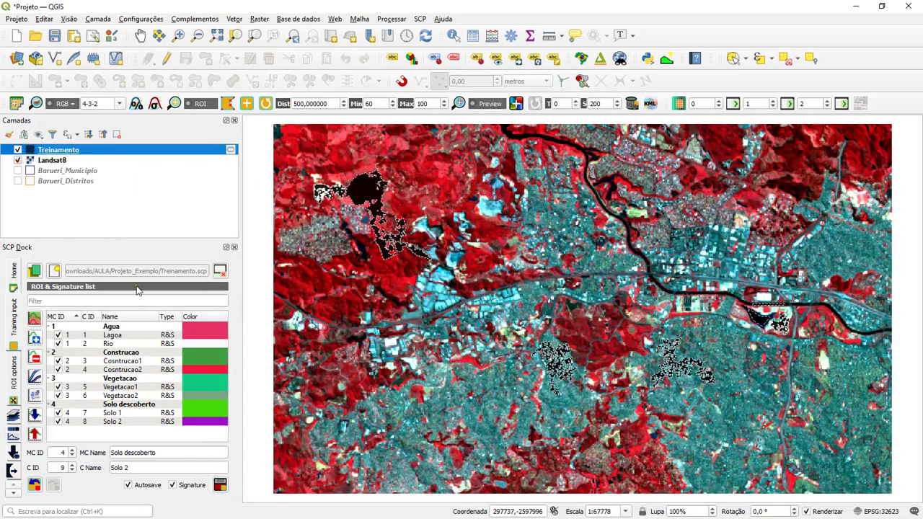
double_click(203, 329)
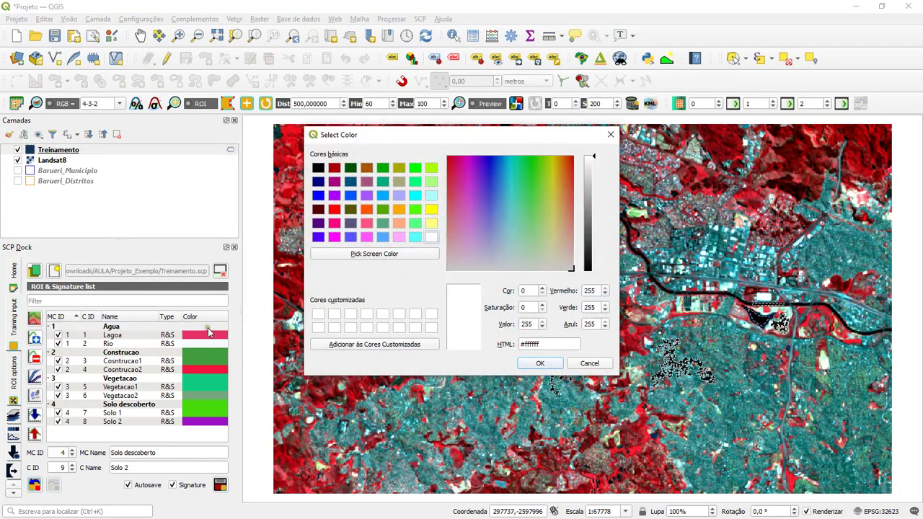
click(319, 195)
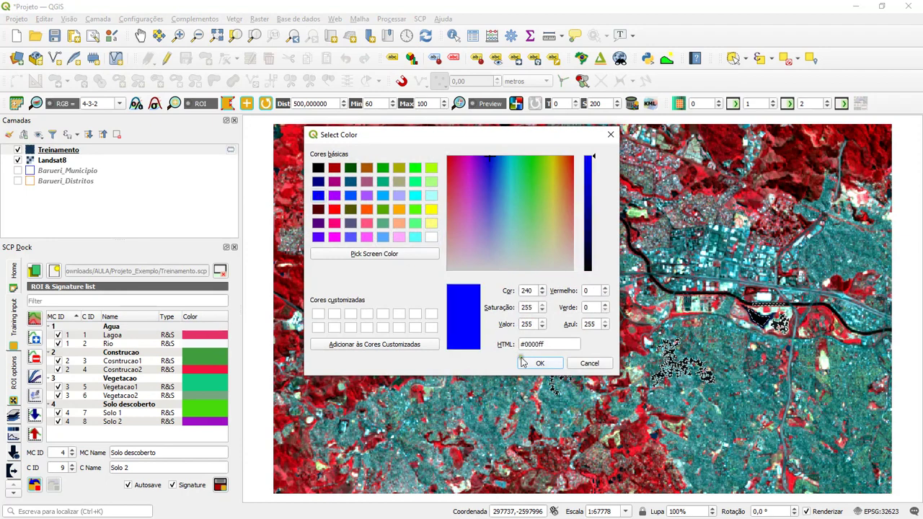
click(540, 364)
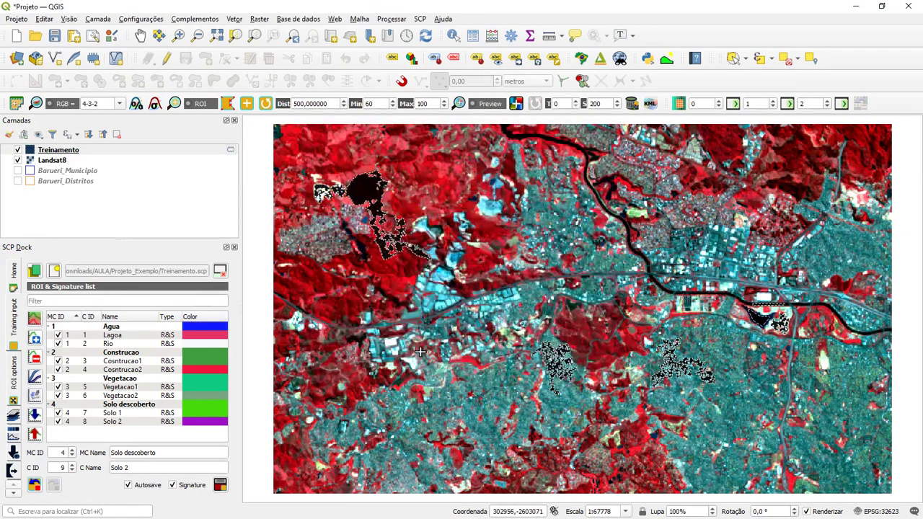
double_click(205, 339)
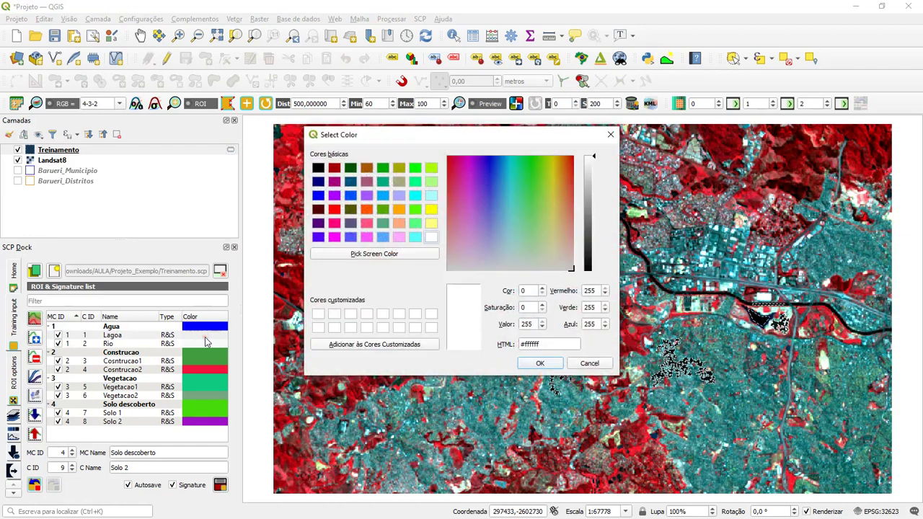
click(351, 200)
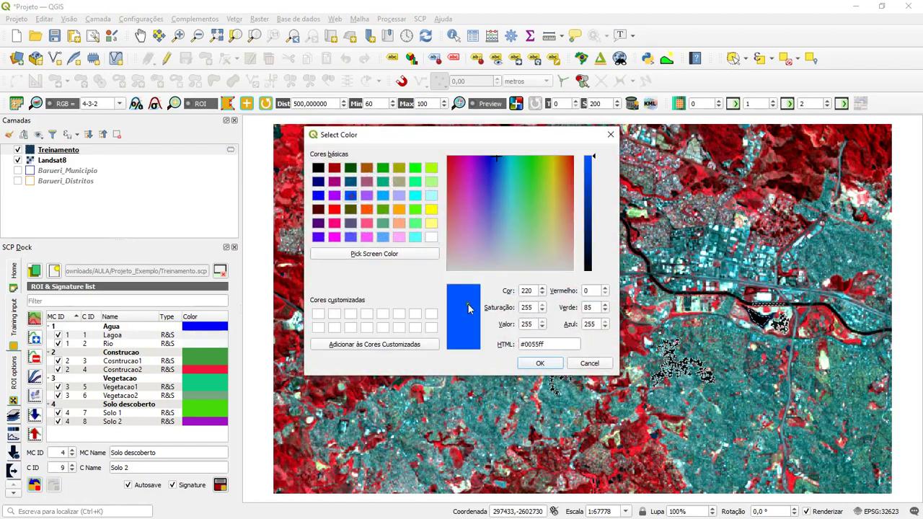
click(540, 363)
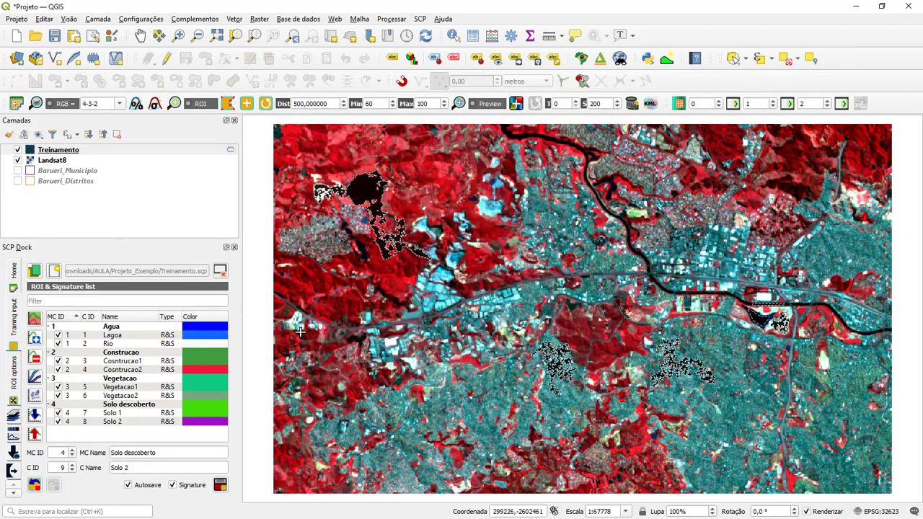
double_click(210, 344)
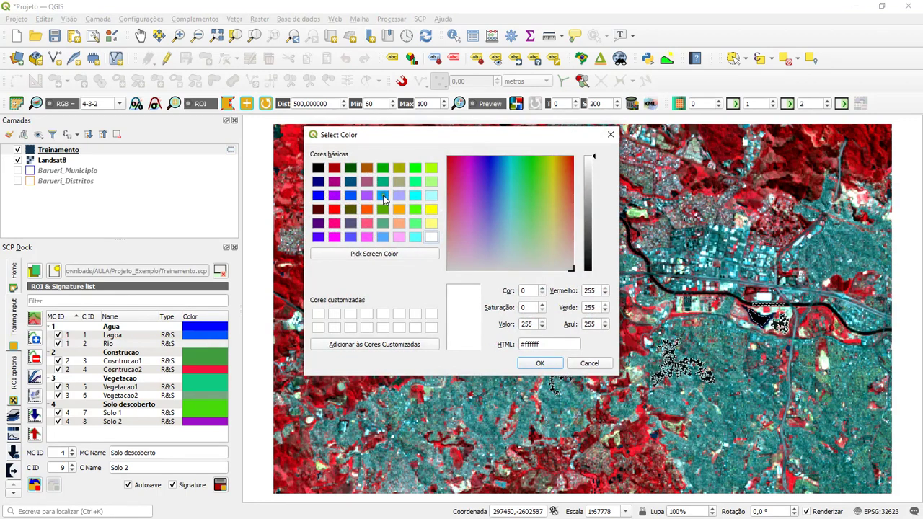
click(383, 198)
click(540, 363)
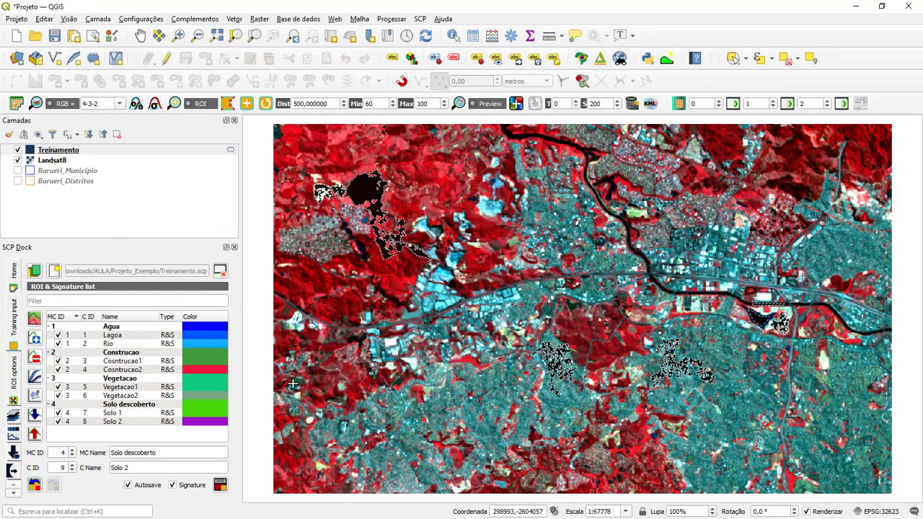
- Recolour macroclass Construcao to red #ff0000 and its two classes to shades of pink
double_click(205, 358)
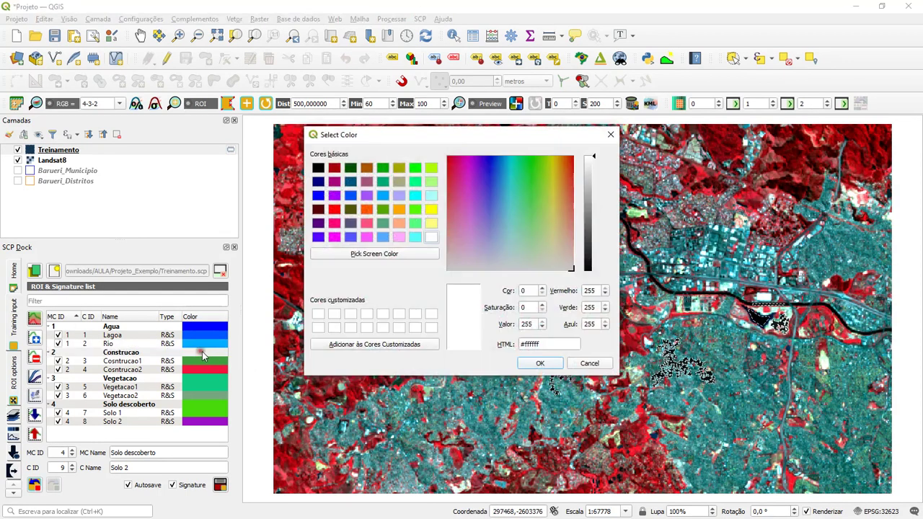
click(336, 211)
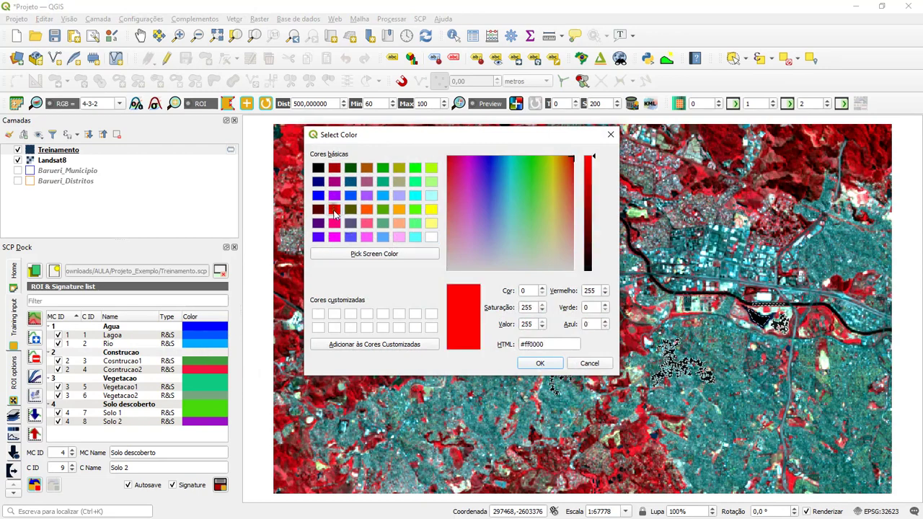
click(541, 363)
double_click(205, 369)
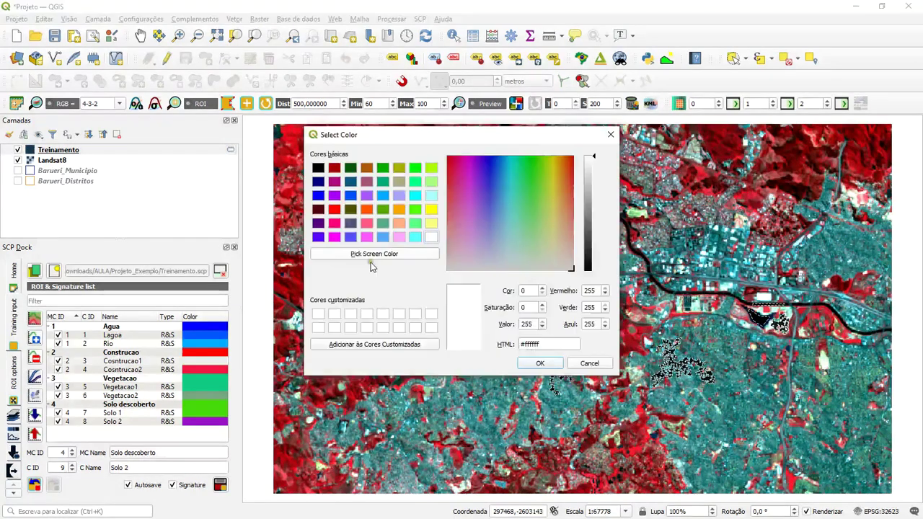
click(366, 223)
click(540, 363)
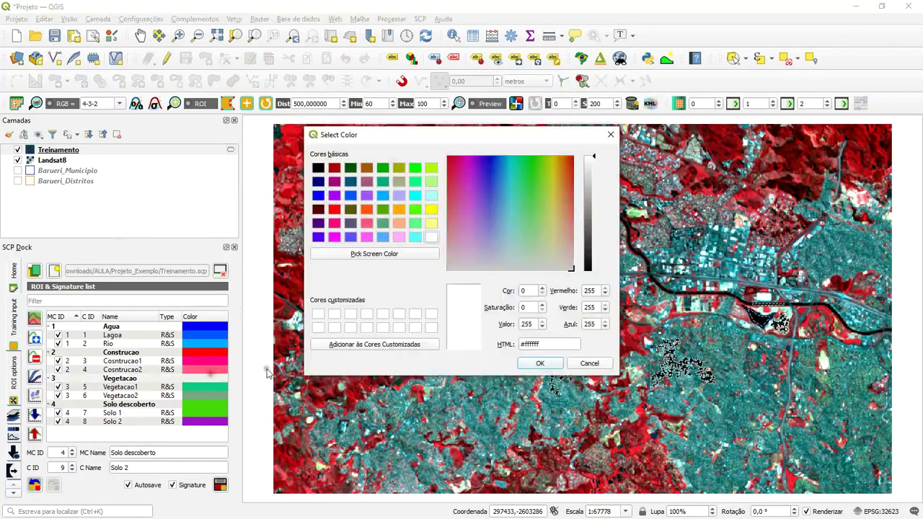
- Recolour macroclass Vegetacao to dark green #005500, Vegetacao1 to medium green and Vegetacao2 to bright green #00ff00
click(350, 168)
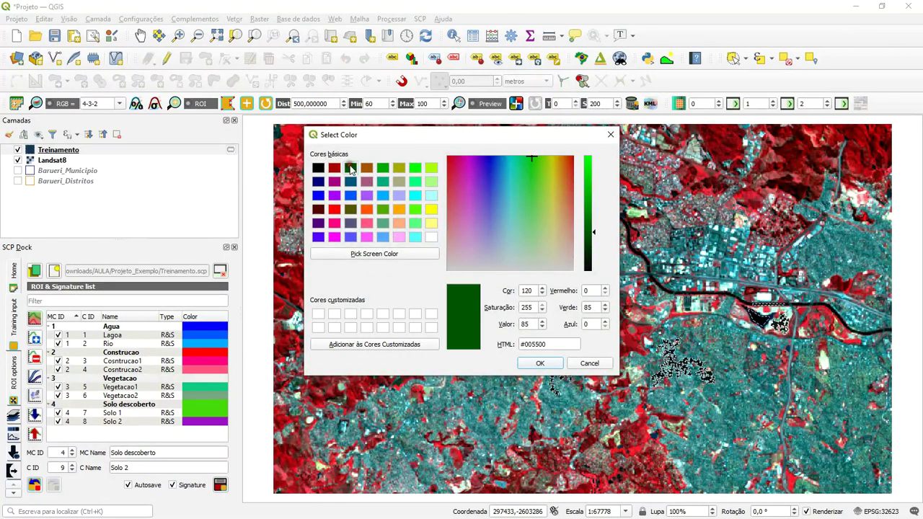
click(540, 363)
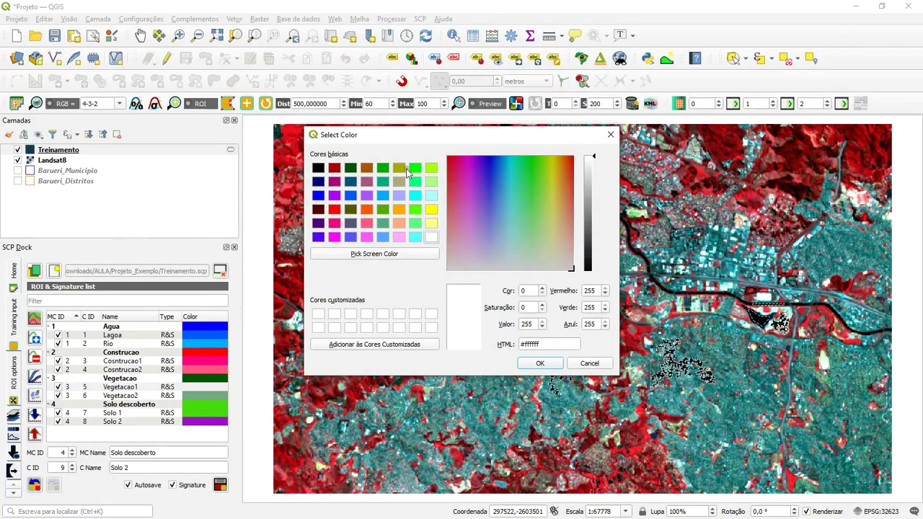
click(415, 168)
click(541, 362)
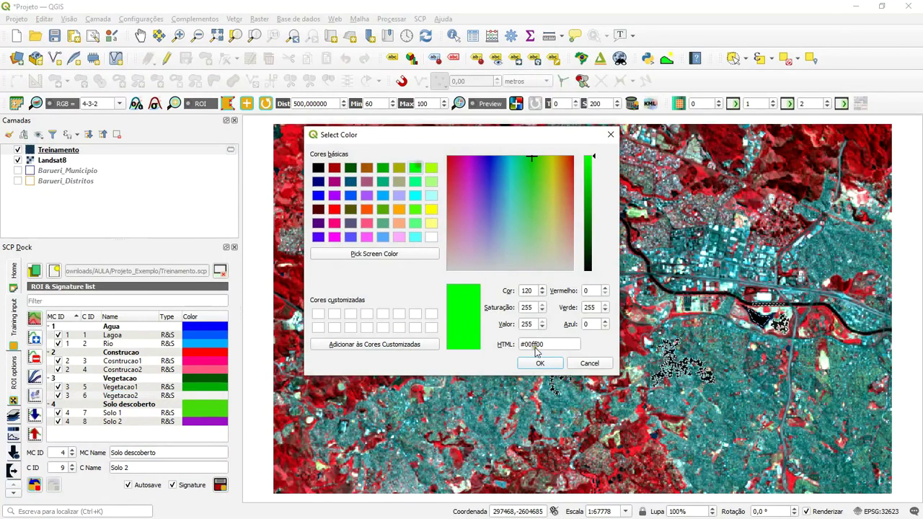
click(540, 362)
- Recolour macroclass Solo descoberto to yellow #ffff00, and Solo 1 and Solo 2 to light yellow
double_click(200, 408)
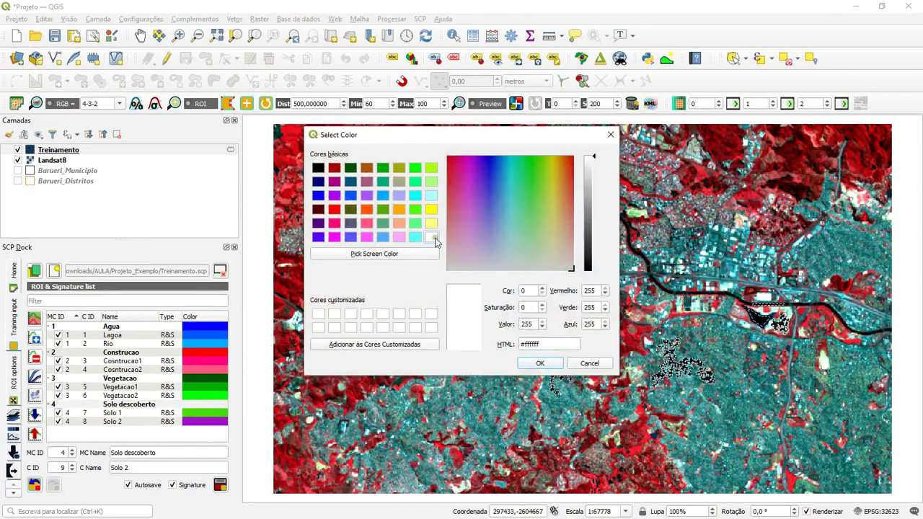
click(432, 210)
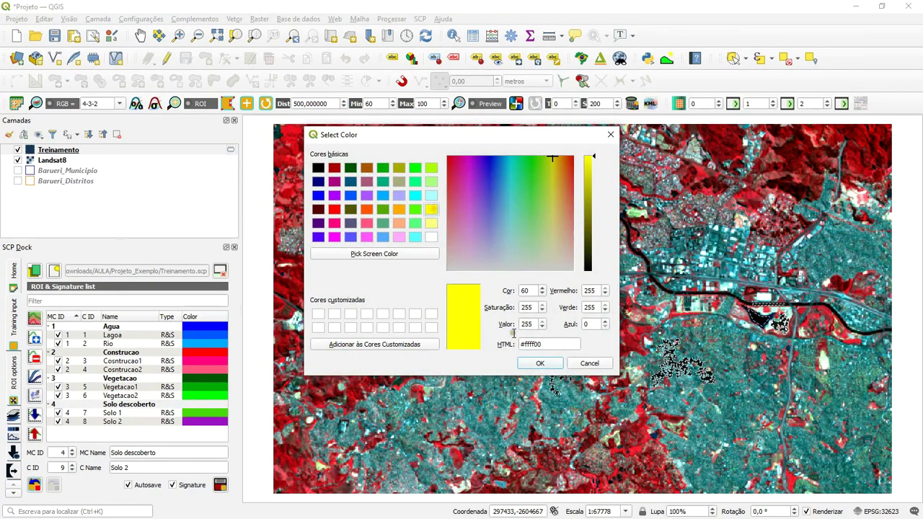
click(541, 363)
double_click(204, 422)
click(431, 223)
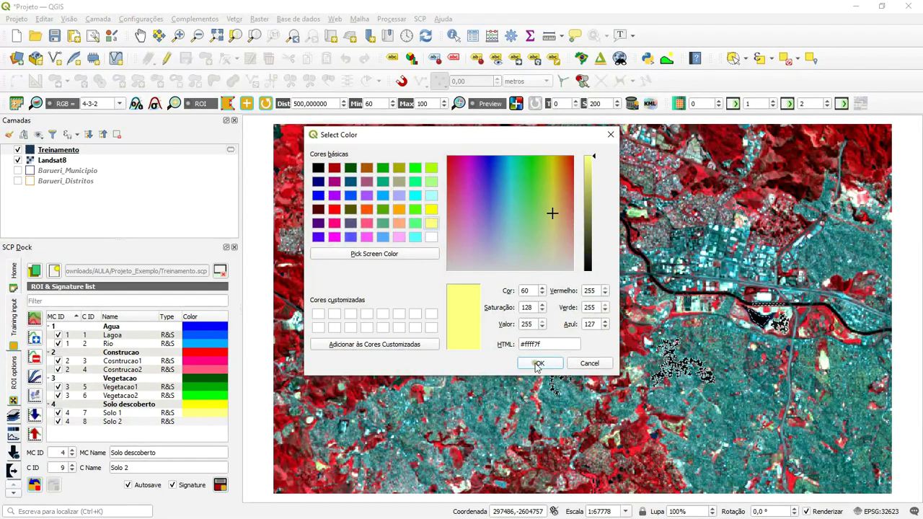
click(537, 363)
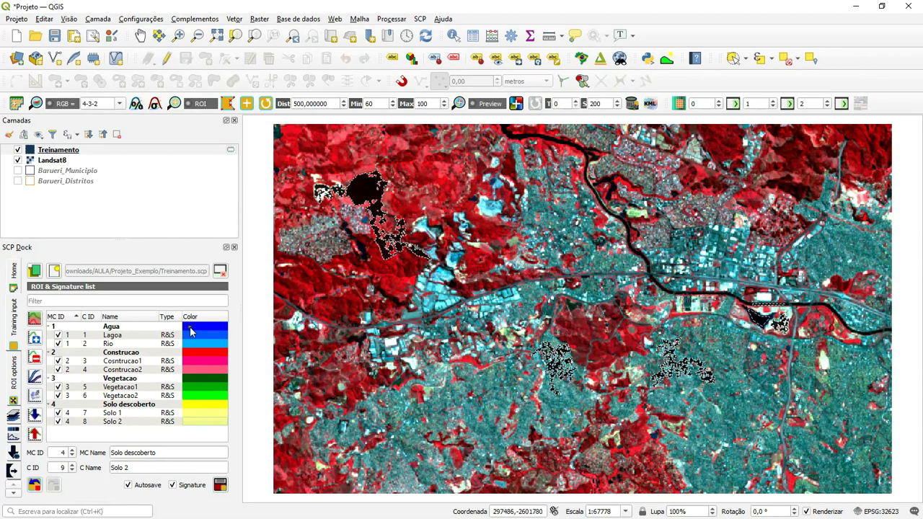
- Plot the spectral signatures of the four macroclasses Agua, Construcao, Vegetacao and Solo descoberto
click(115, 328)
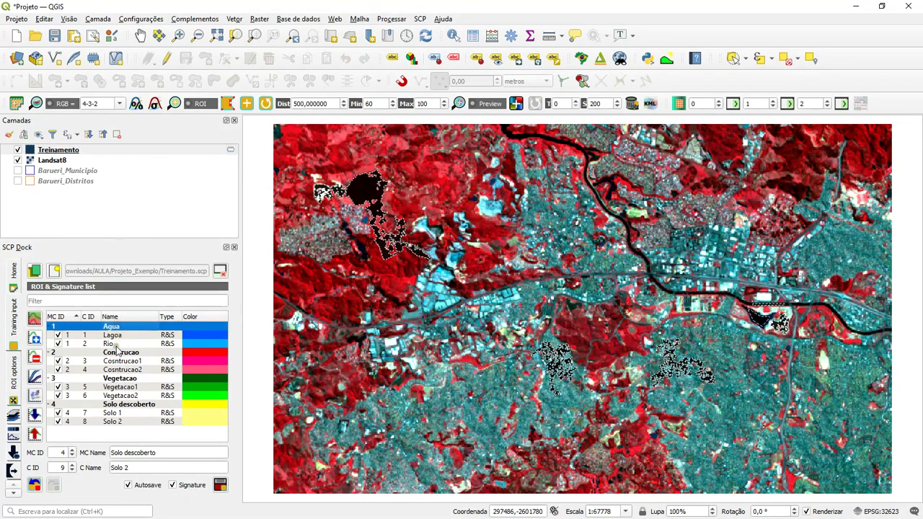
ctrl+click(117, 353)
ctrl+click(116, 379)
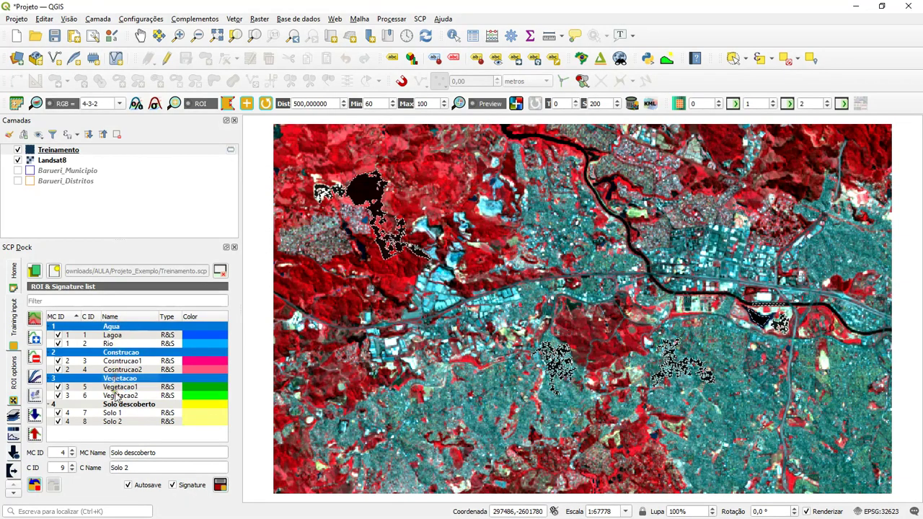
ctrl+click(118, 404)
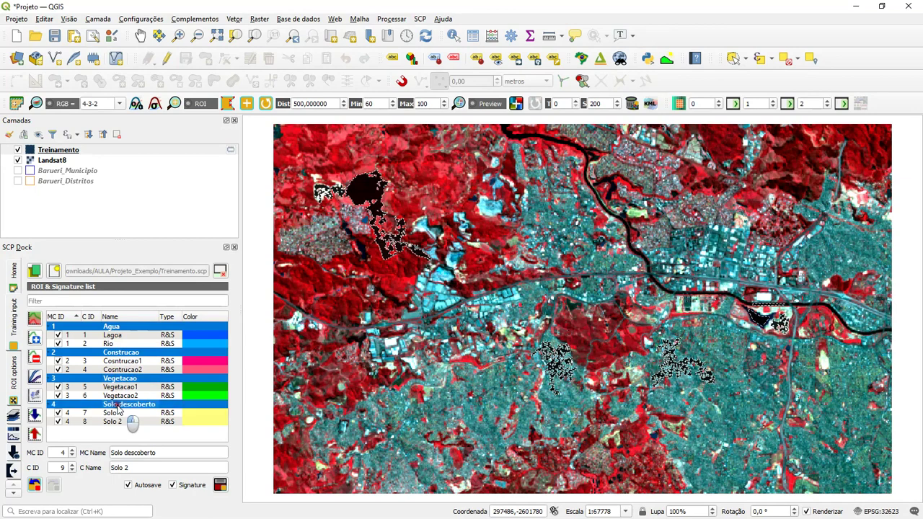
click(36, 376)
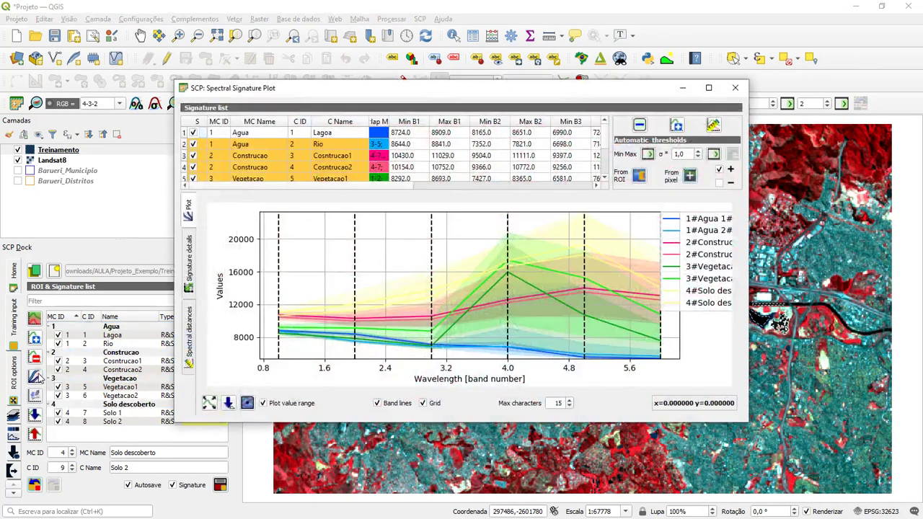
- Enlarge the spectral signature plot, toggle its value ranges to compare the class curves across the bands, and close it
click(710, 88)
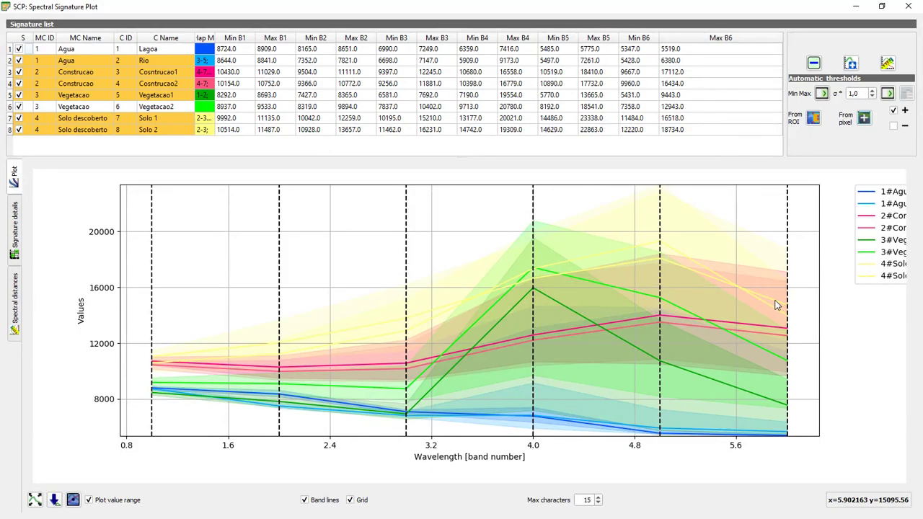
click(88, 500)
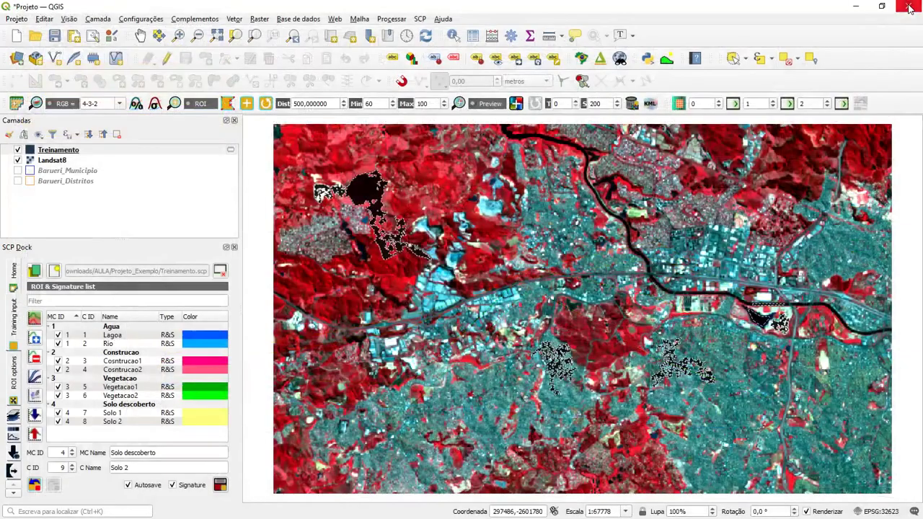
click(909, 7)
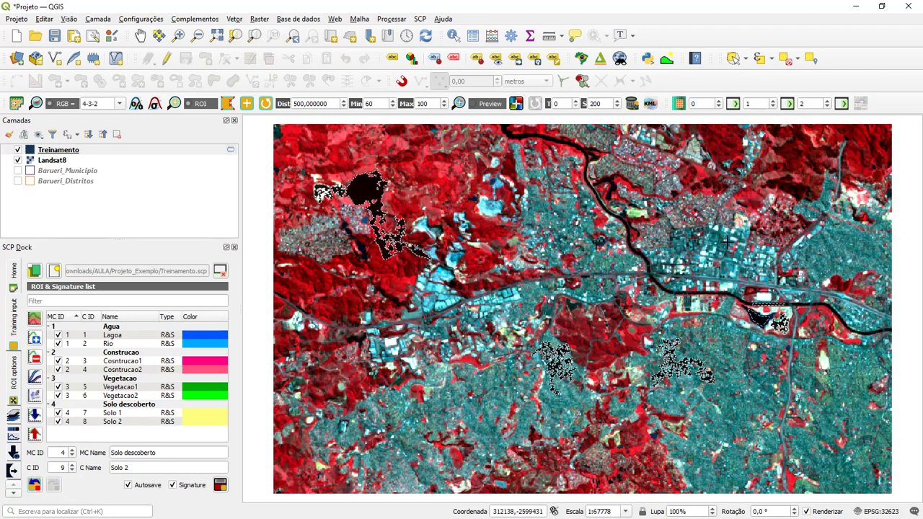
- Hide the Treinamento layer and generate a classification preview centred on the lagoon
scroll(812, 346, up, 1)
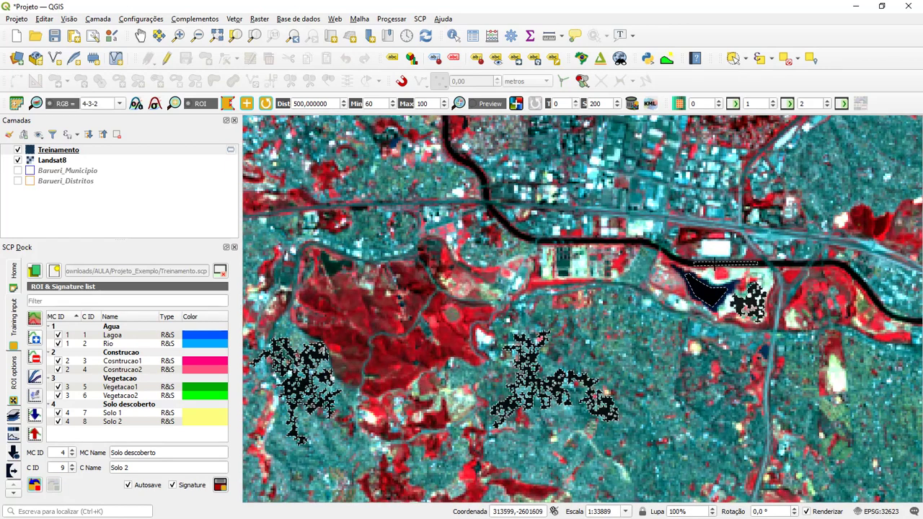
click(17, 150)
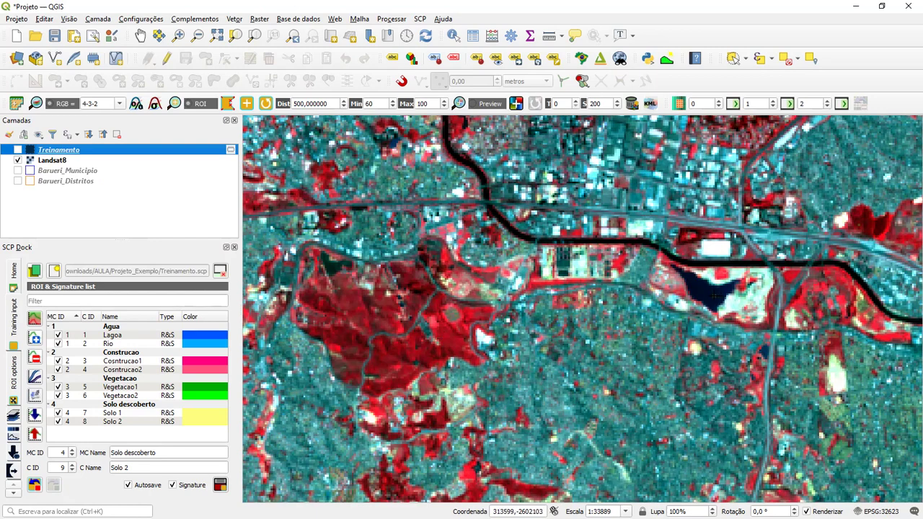
click(727, 305)
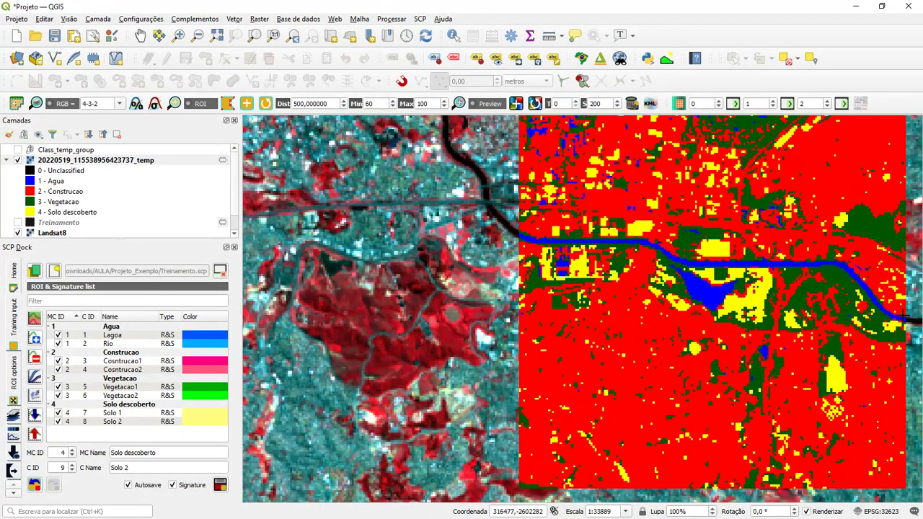
double_click(596, 104)
- Toggle the temporary classification preview repeatedly to compare its classes with the Landsat8 image around the lagoon and river
mouse_move(154, 167)
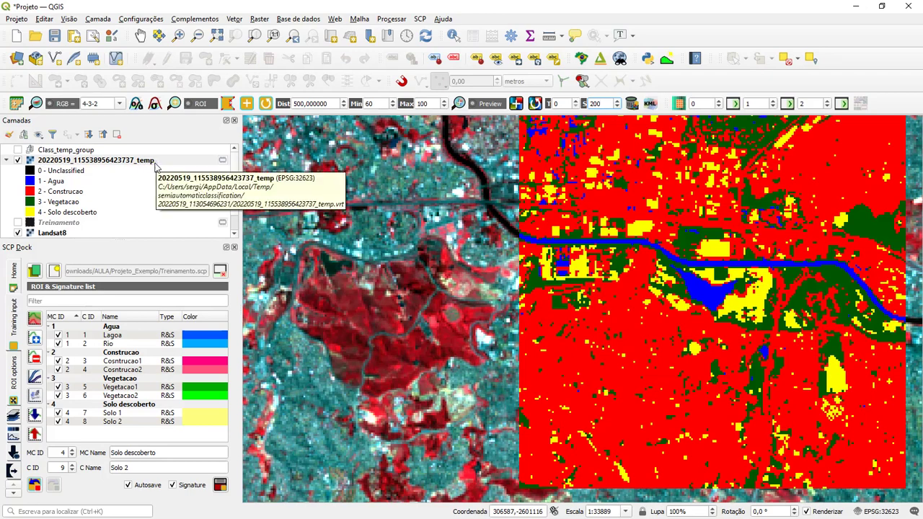
click(17, 160)
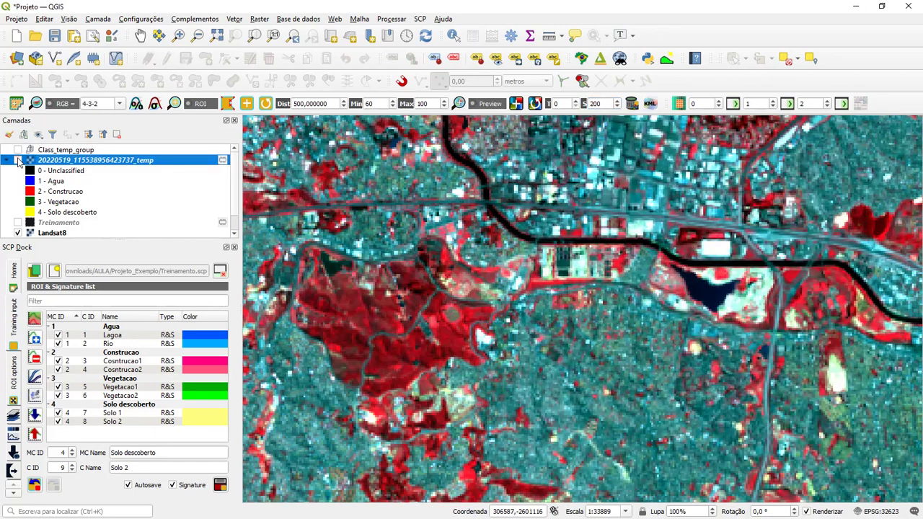
click(18, 160)
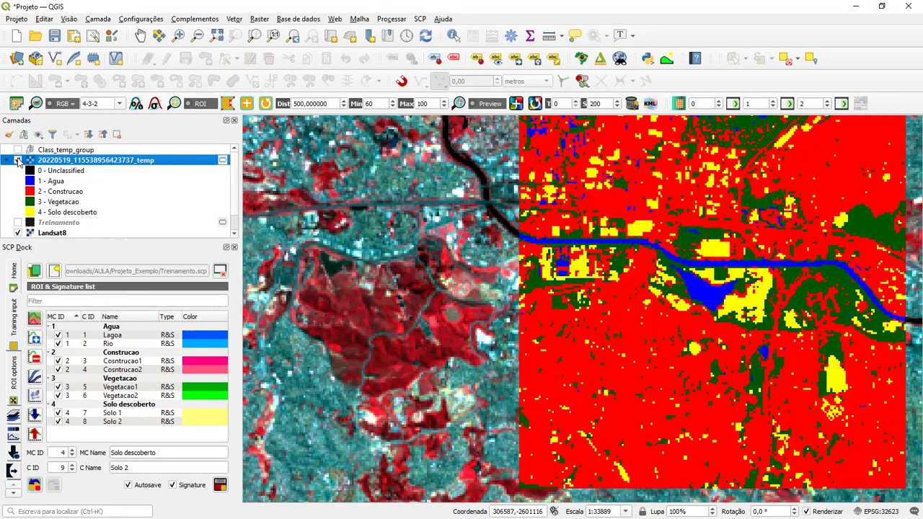
click(17, 160)
click(17, 160)
click(18, 160)
click(17, 161)
click(17, 160)
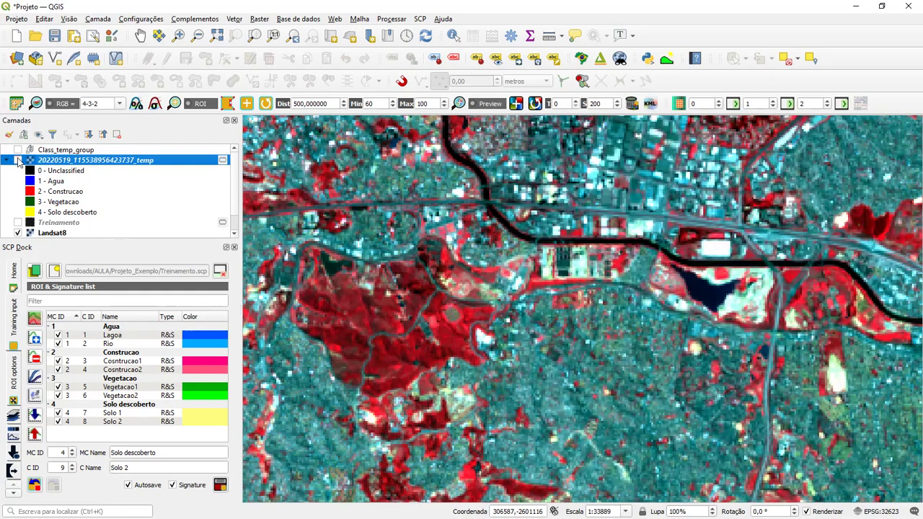
click(18, 160)
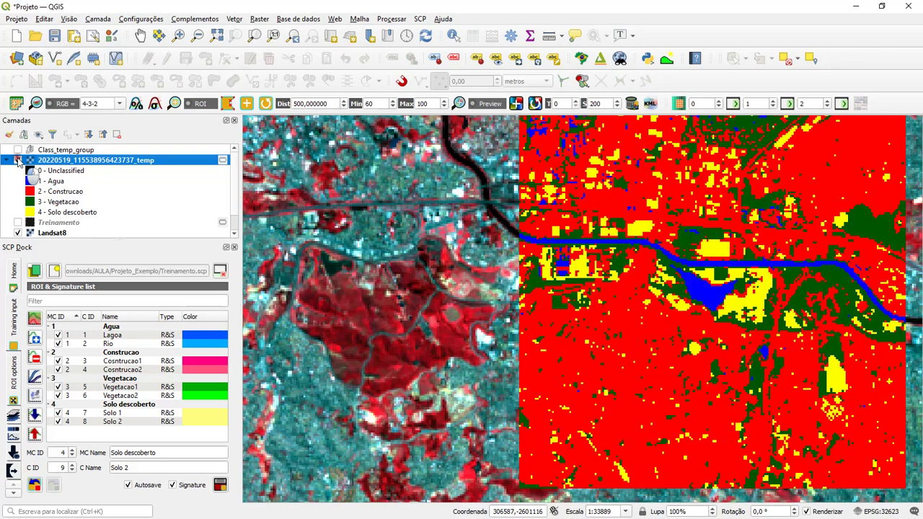
- Switch the lagoon preview off and on again to check its classes against the Landsat8 image
click(17, 160)
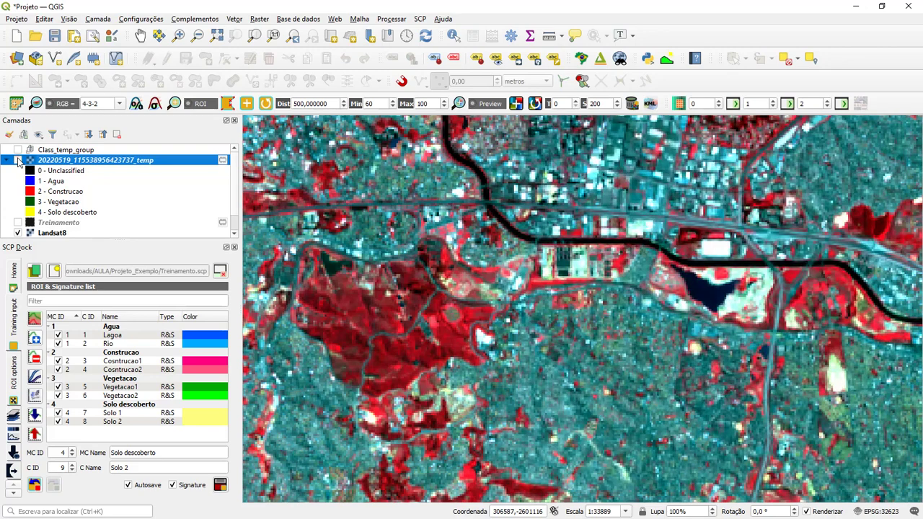
click(17, 160)
click(18, 161)
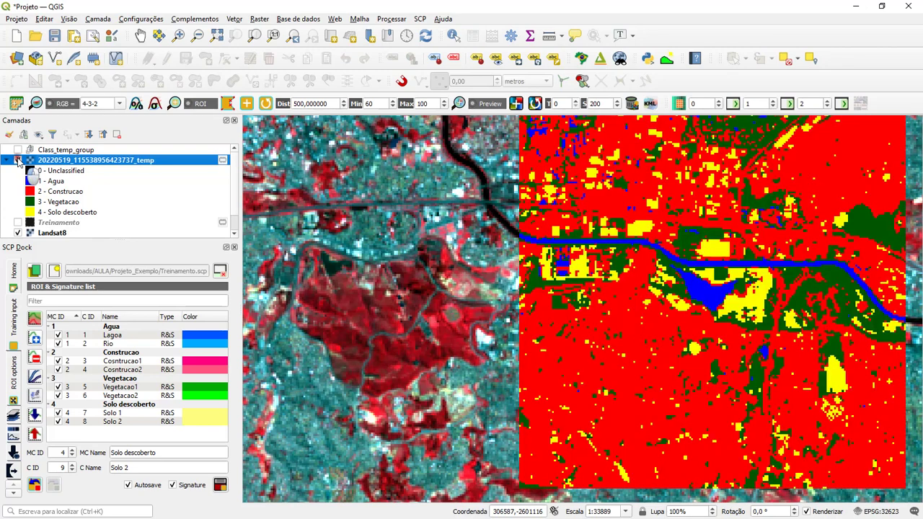
click(17, 160)
scroll(27, 175, down, 1)
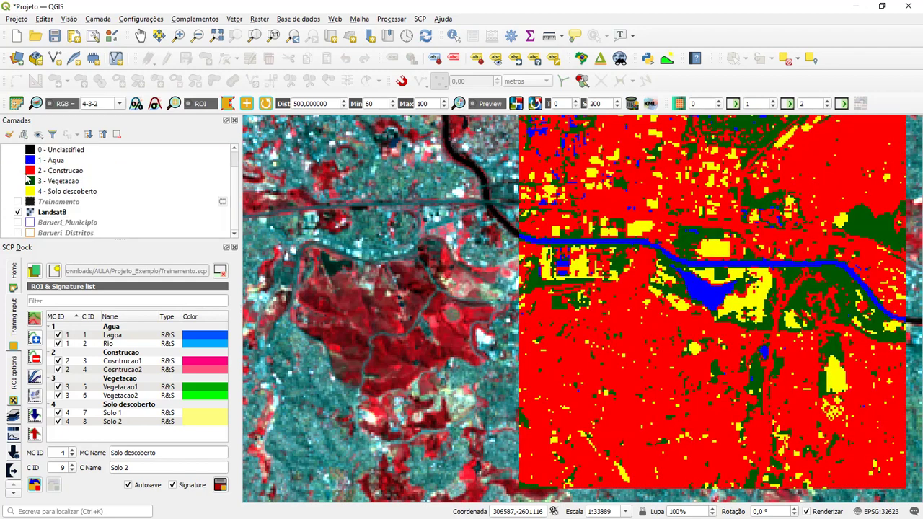
scroll(27, 175, up, 1)
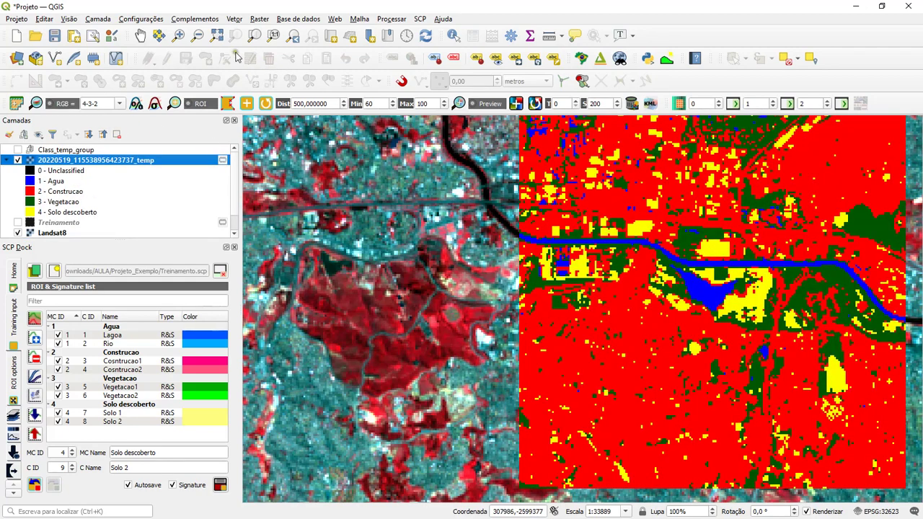
- Generate a classification preview over the northwest of the full image, compare it with Landsat8 by toggling its visibility, and leave it hidden
click(216, 36)
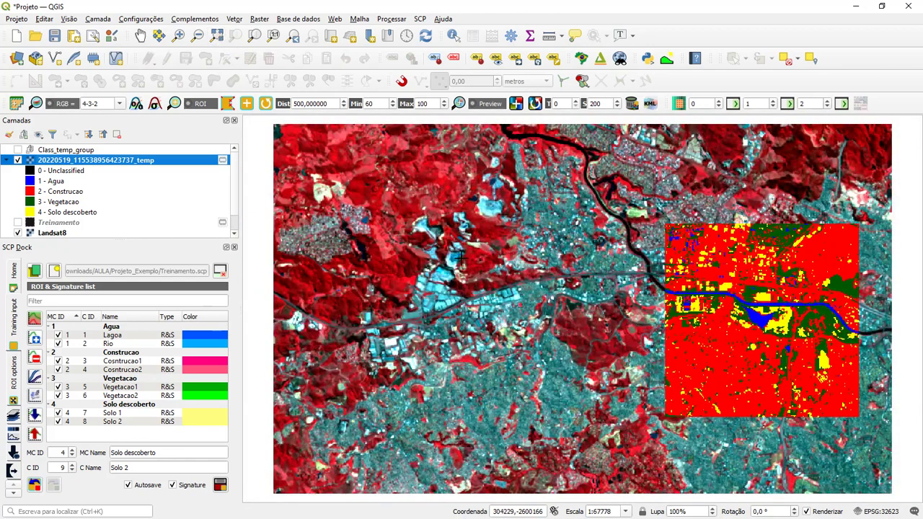
click(404, 228)
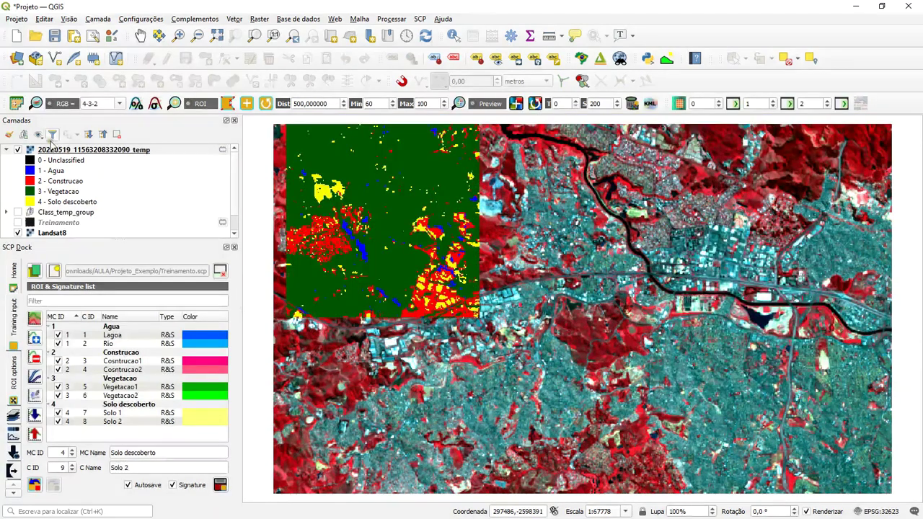
click(17, 149)
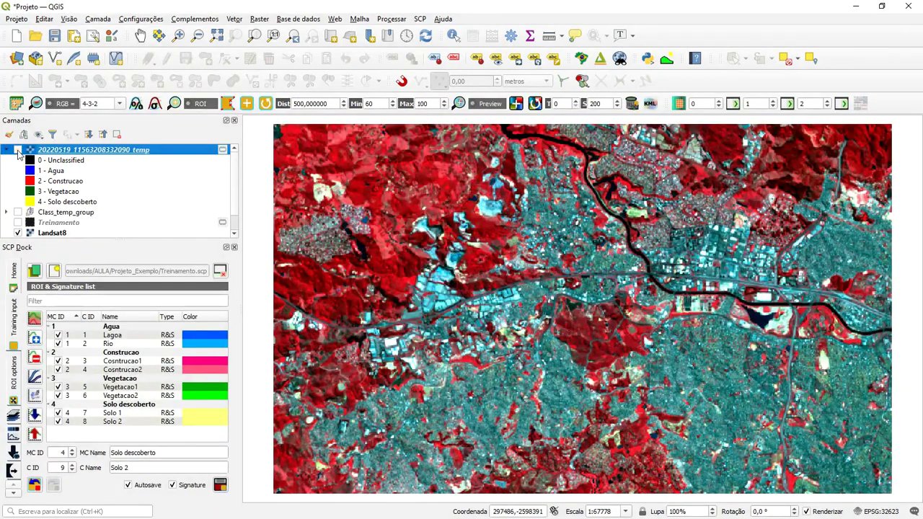
click(18, 150)
click(17, 150)
click(17, 150)
click(18, 150)
click(18, 150)
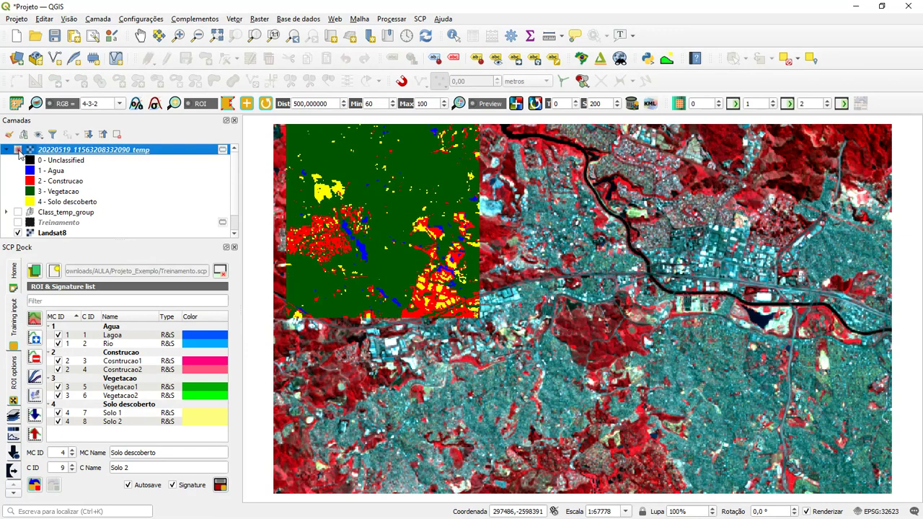
click(18, 150)
click(17, 150)
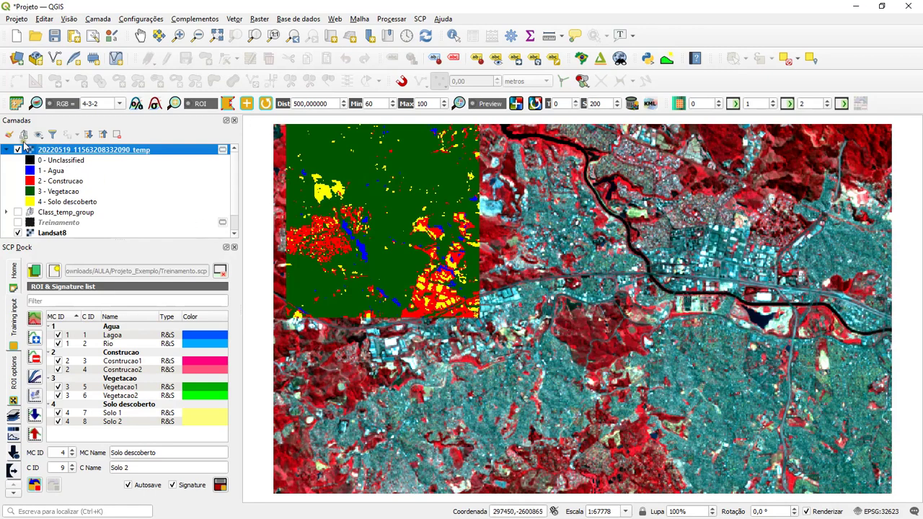
click(17, 150)
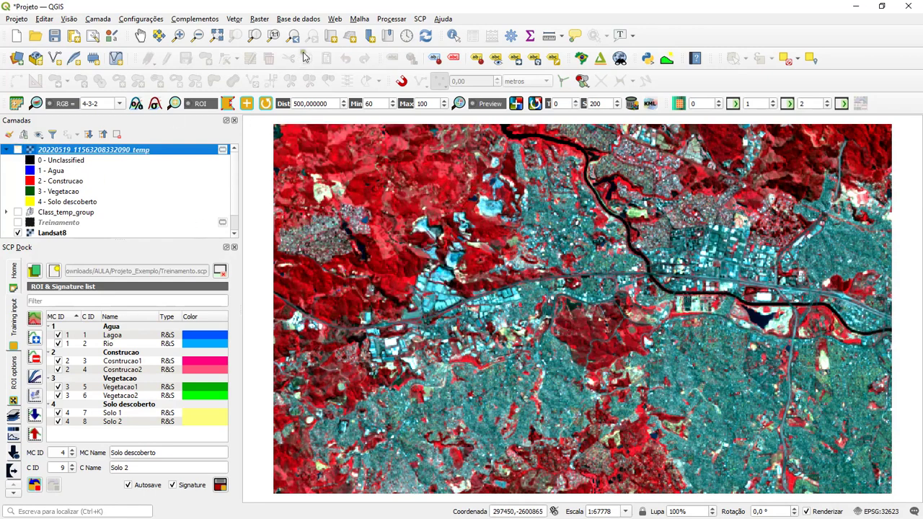
- Set up the plugin's band-processing classification to use MC ID and the Spectral Angle Mapping algorithm
click(421, 20)
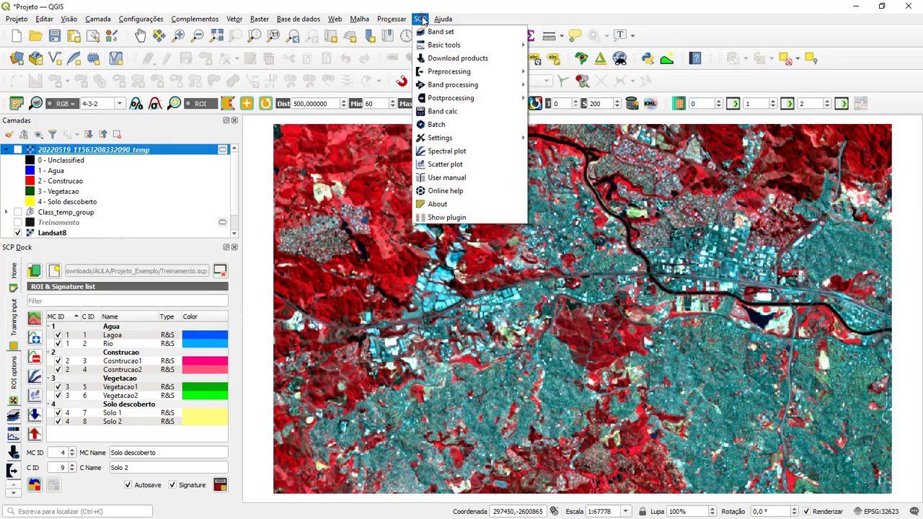
click(453, 219)
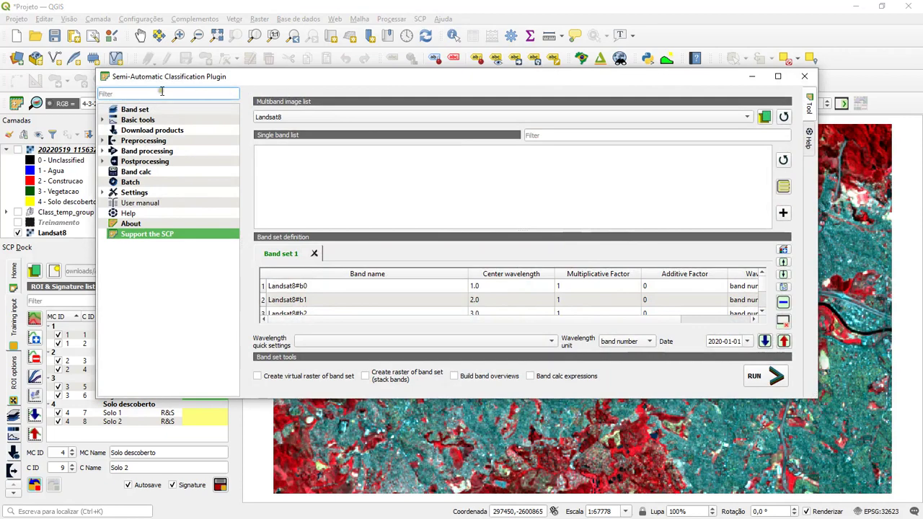
click(102, 151)
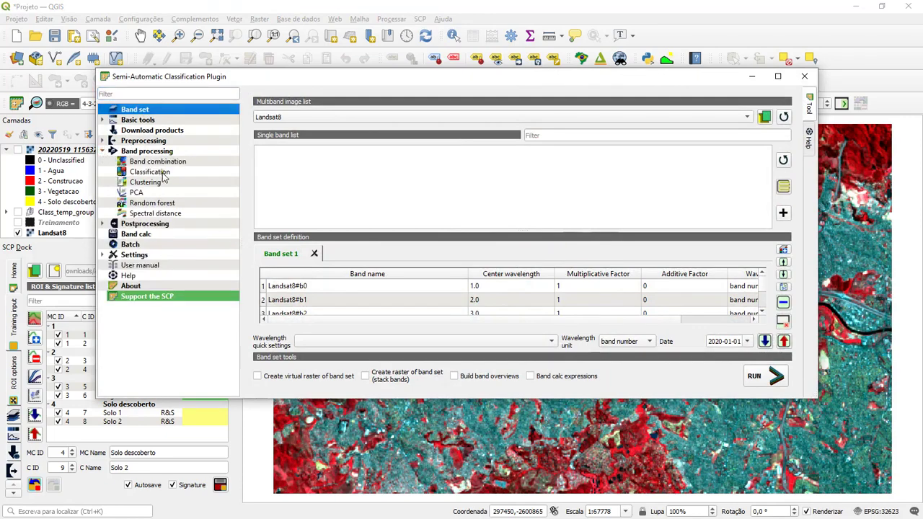
click(149, 172)
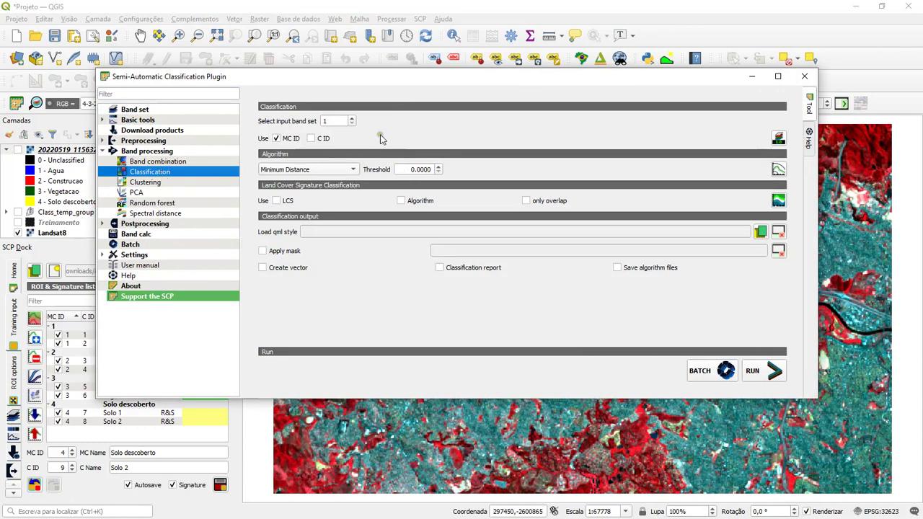
click(319, 142)
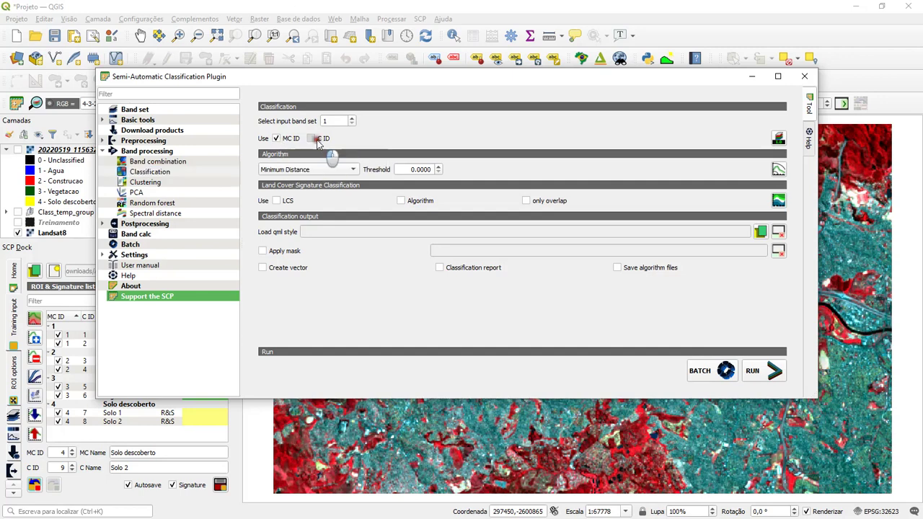
click(281, 141)
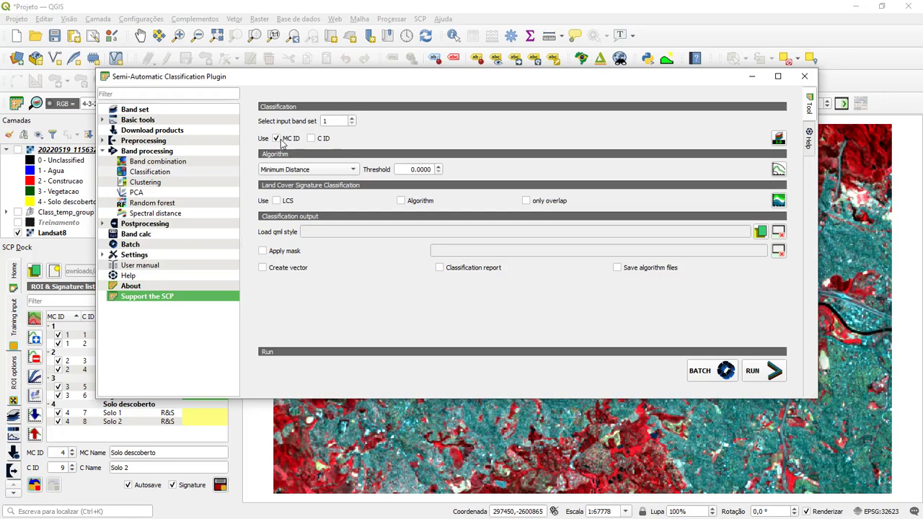
click(312, 139)
click(279, 139)
click(303, 171)
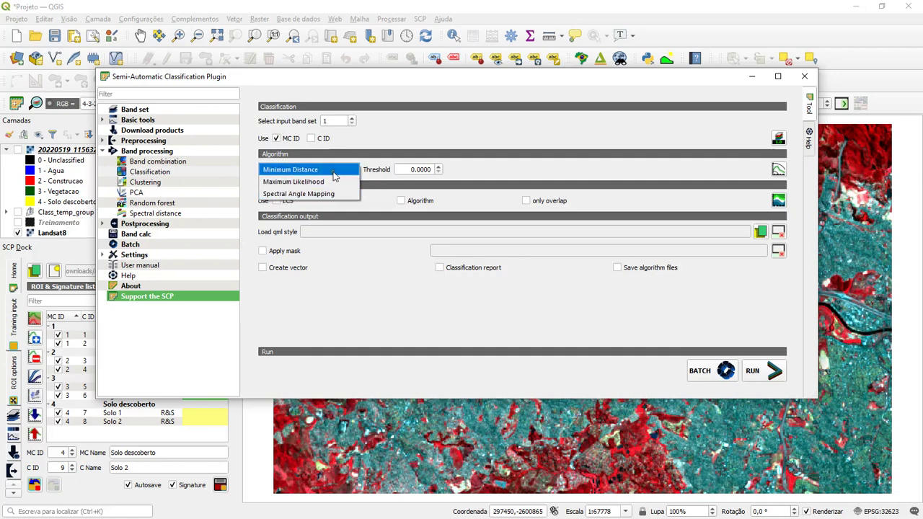
click(324, 195)
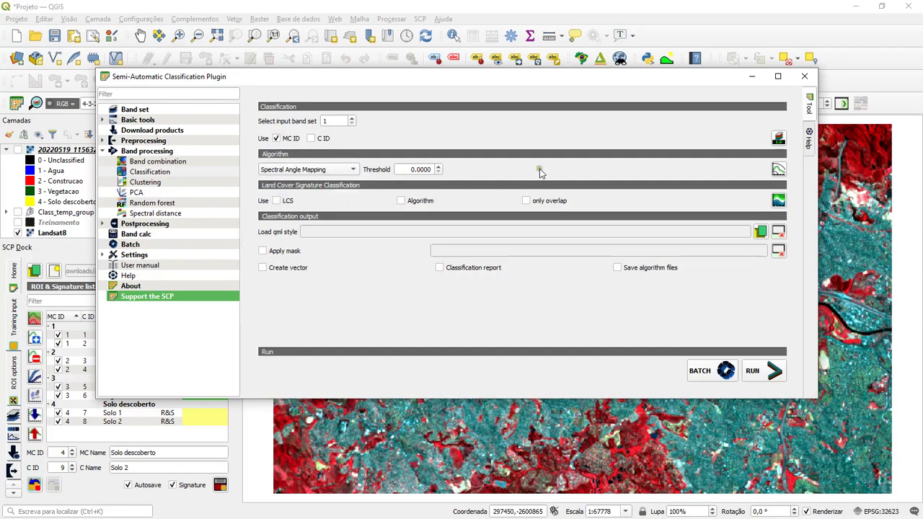
- Run the classification, save the output as the TIF file Classes in the Projeto_Exemplo folder, and close the plugin window
click(758, 372)
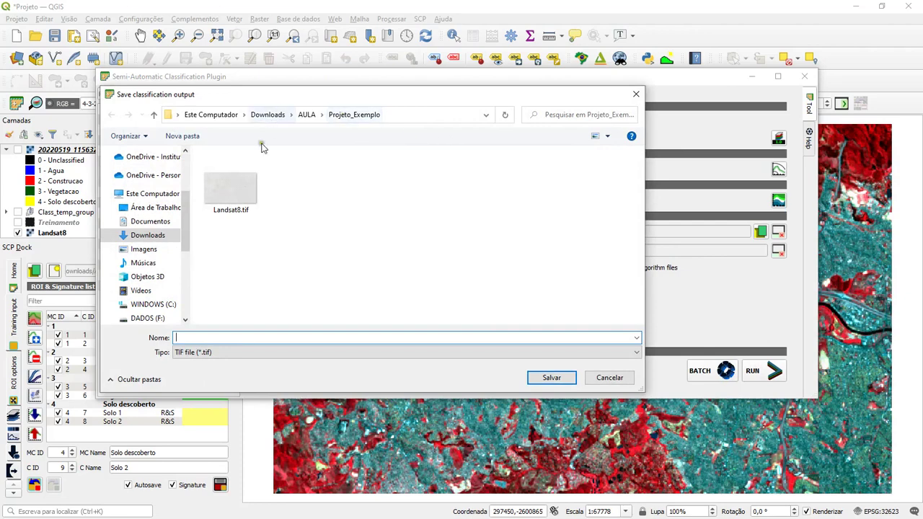
click(225, 352)
click(206, 337)
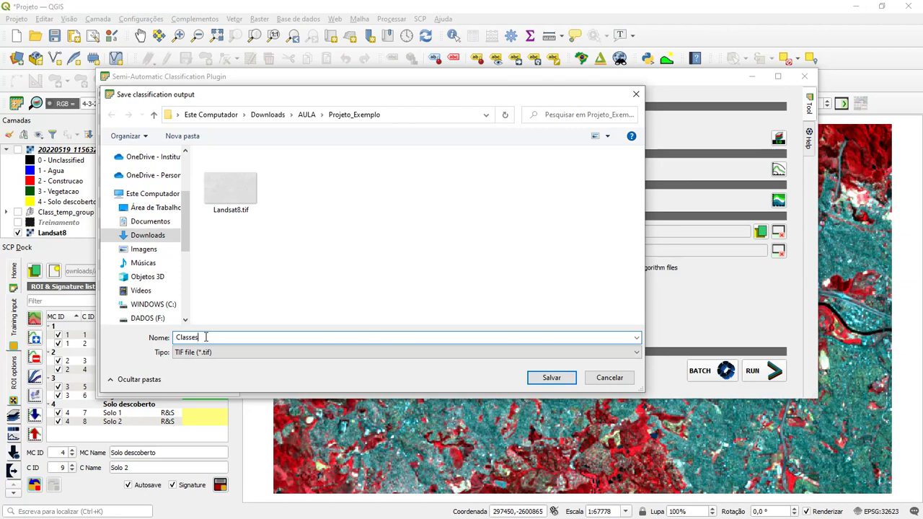
click(551, 381)
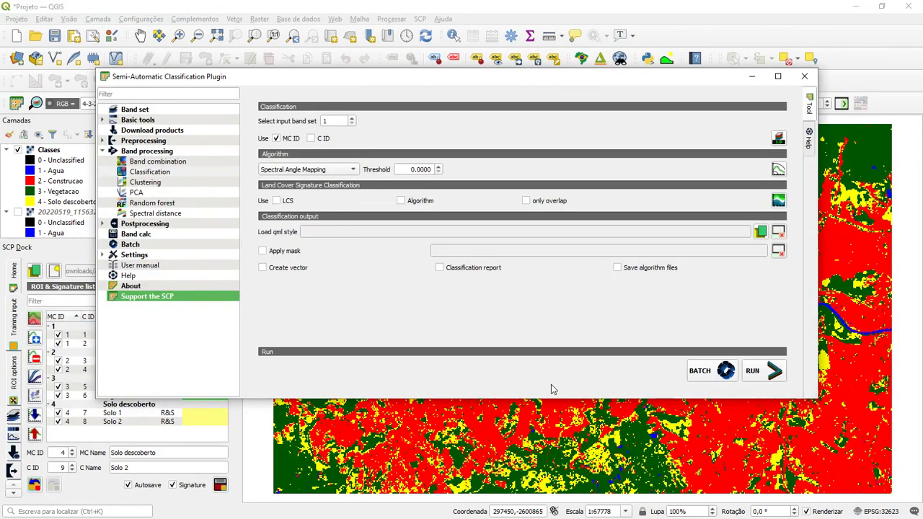
click(804, 75)
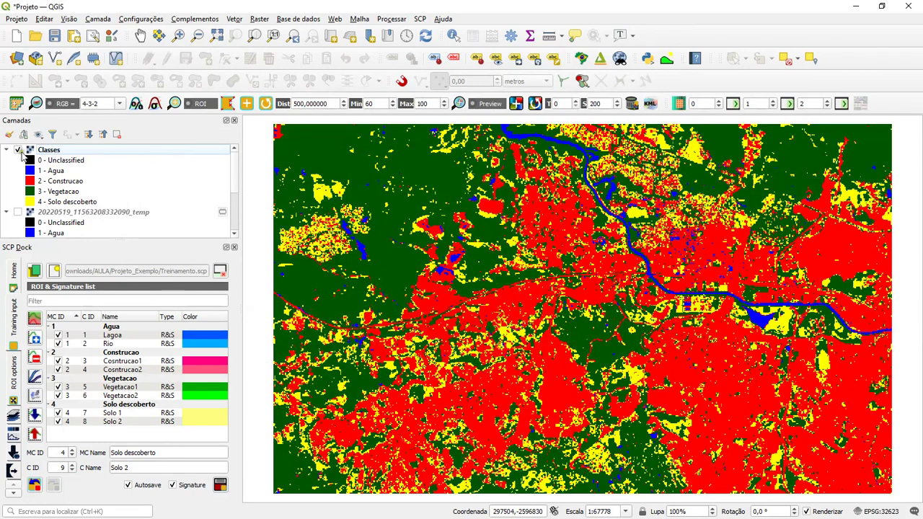
- Toggle the Classes layer repeatedly to compare the full classification with the Landsat8 image
click(18, 150)
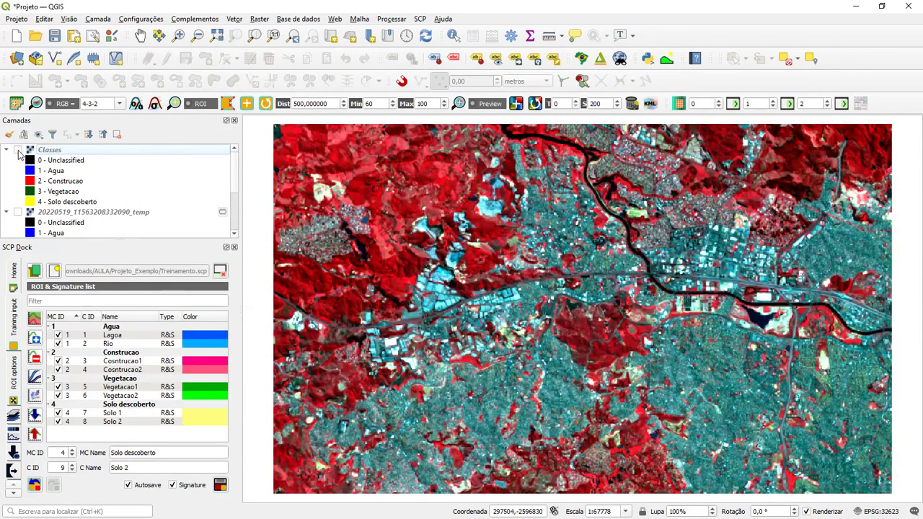
click(18, 150)
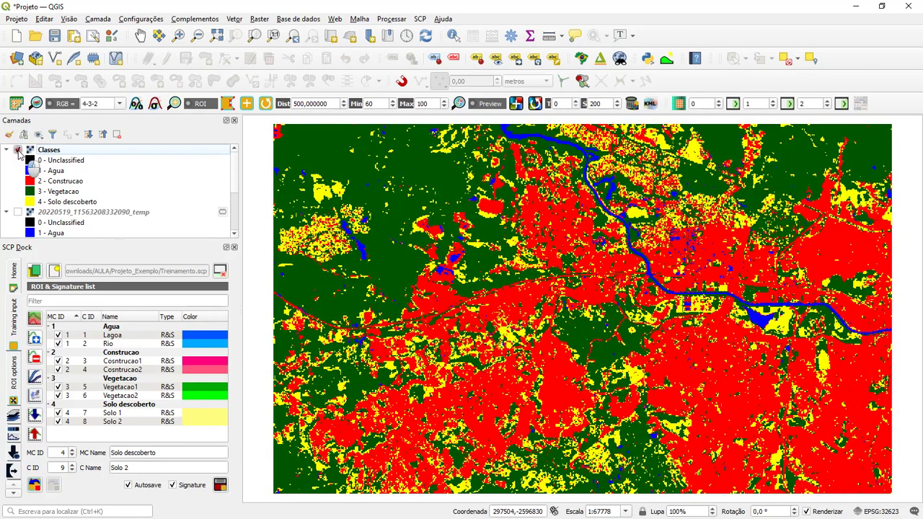
click(18, 150)
click(18, 150)
click(18, 150)
click(18, 150)
click(18, 150)
click(18, 150)
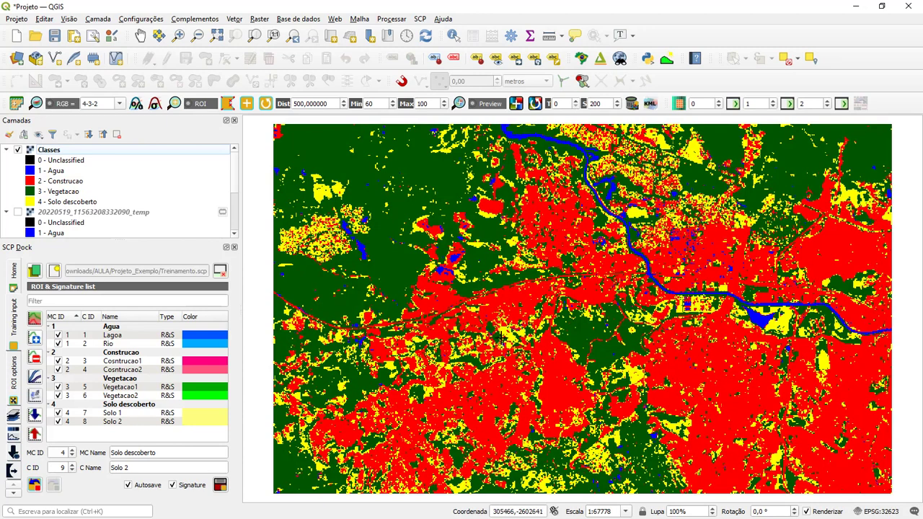
- Open the postprocessing classification report, refresh its raster list and choose Classes as the classification to report on
click(420, 19)
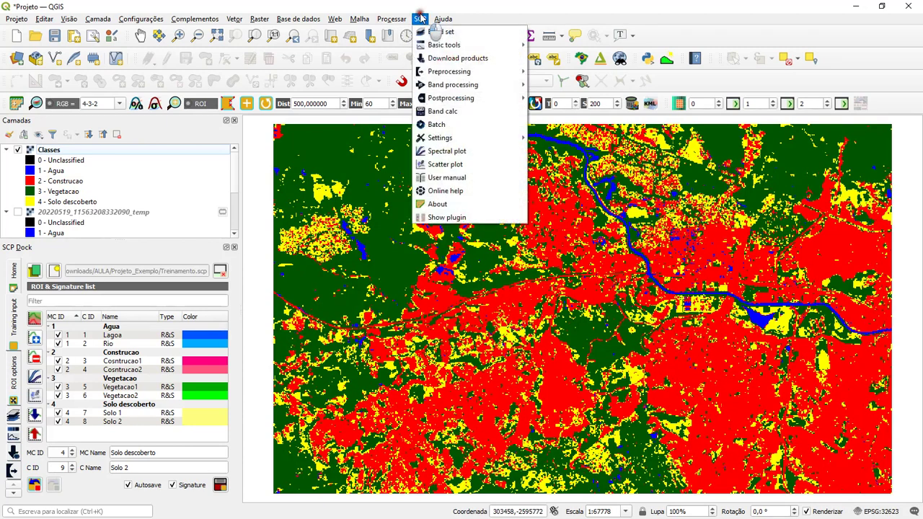
click(449, 218)
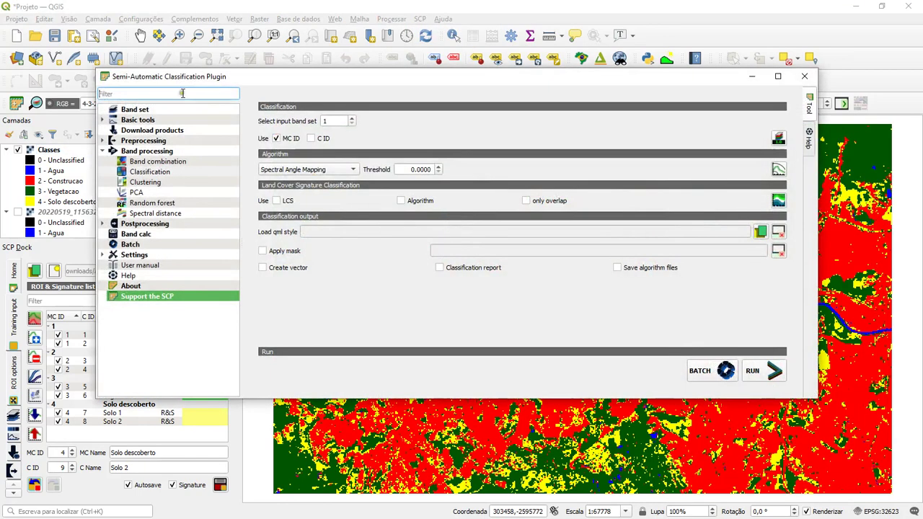
click(103, 224)
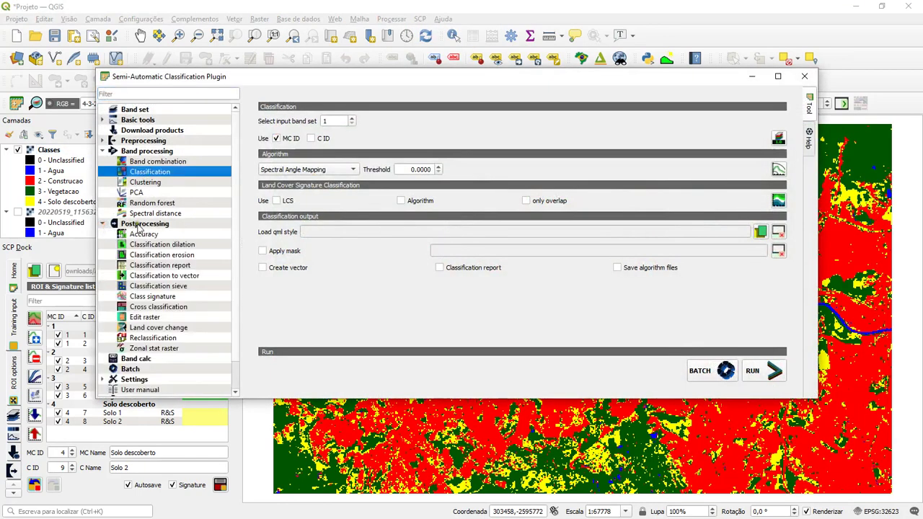
click(140, 225)
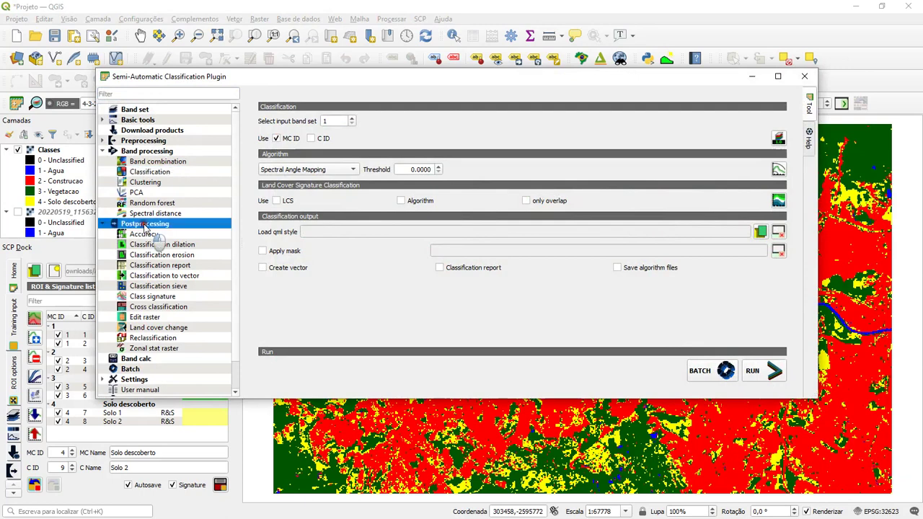
click(190, 266)
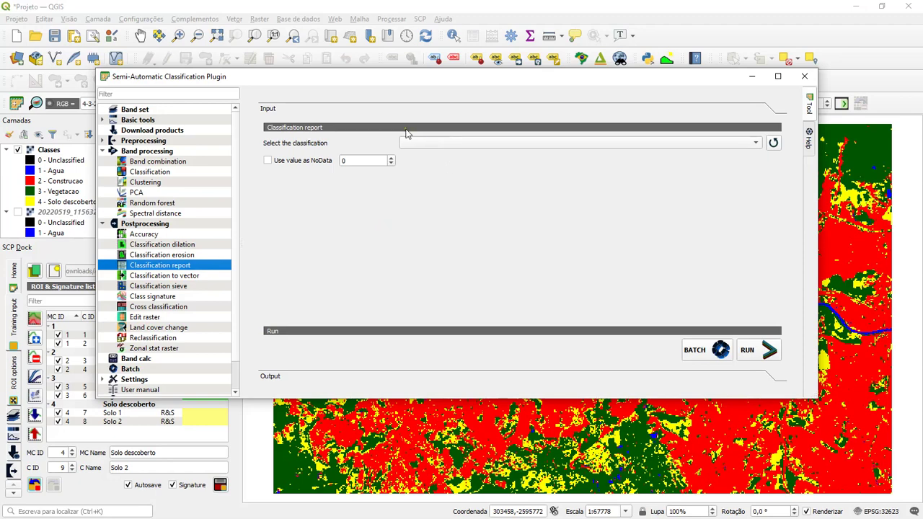
click(457, 146)
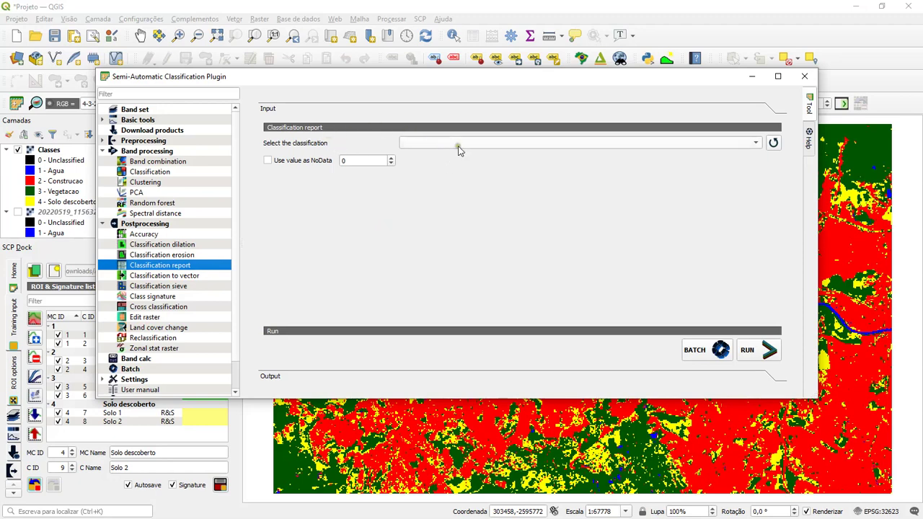
click(756, 144)
click(774, 143)
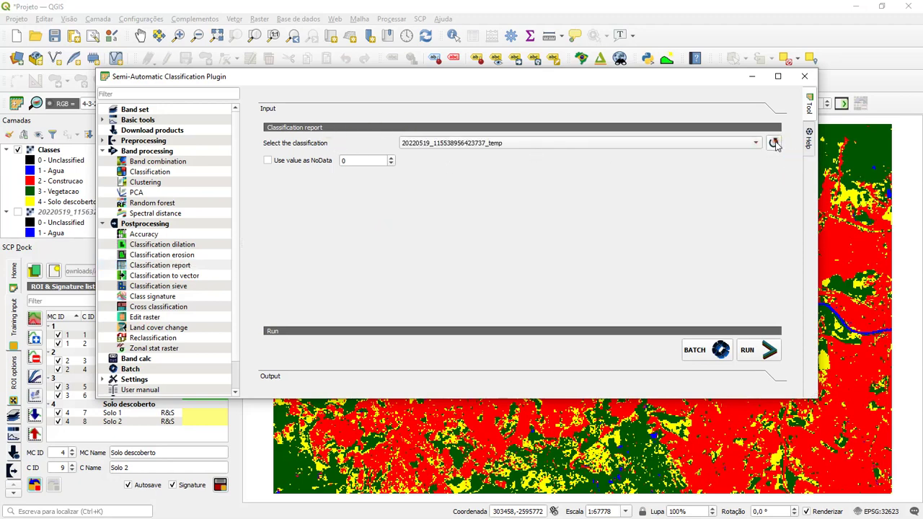
click(757, 144)
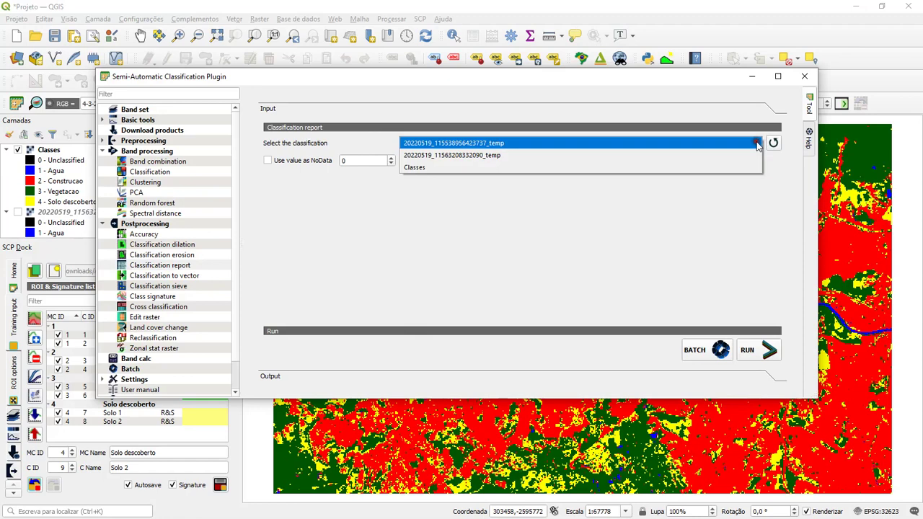
click(420, 168)
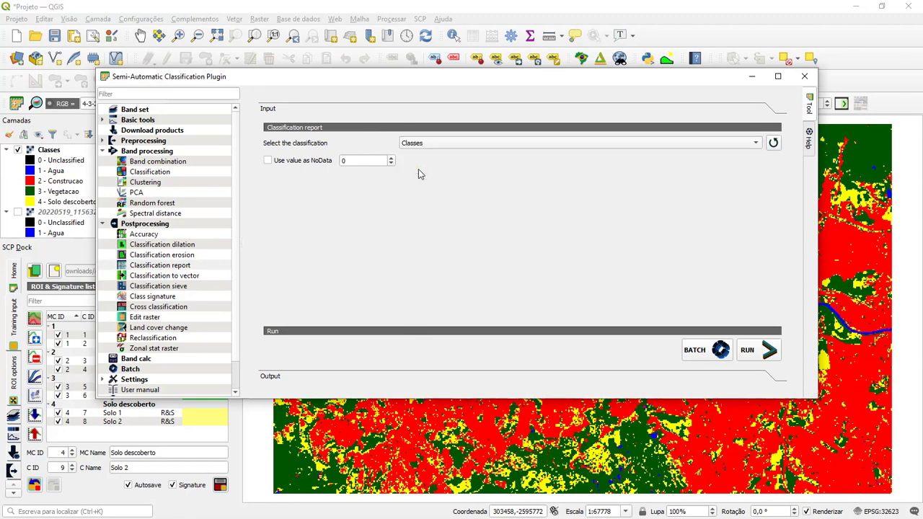
- Run the classification report, save it as the CSV file Dados in Projeto_Exemplo, and close the plugin window
click(756, 356)
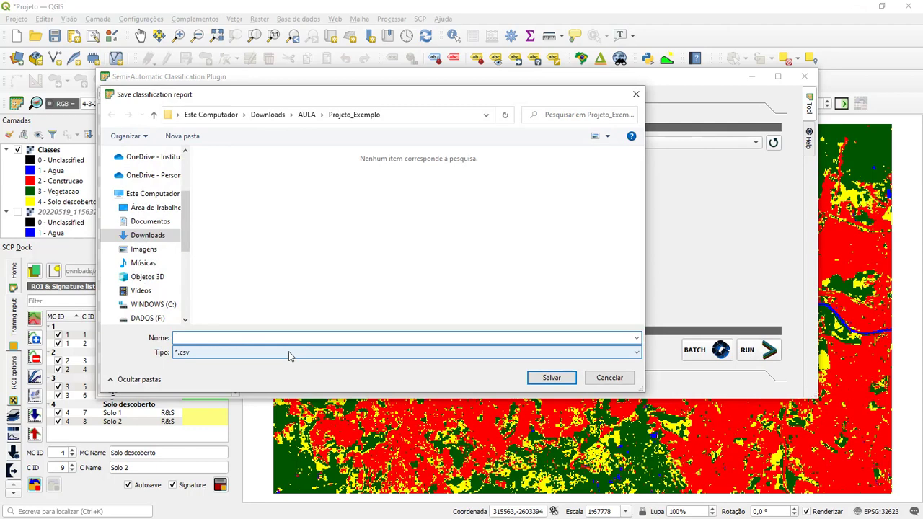
text(Dados)
click(552, 377)
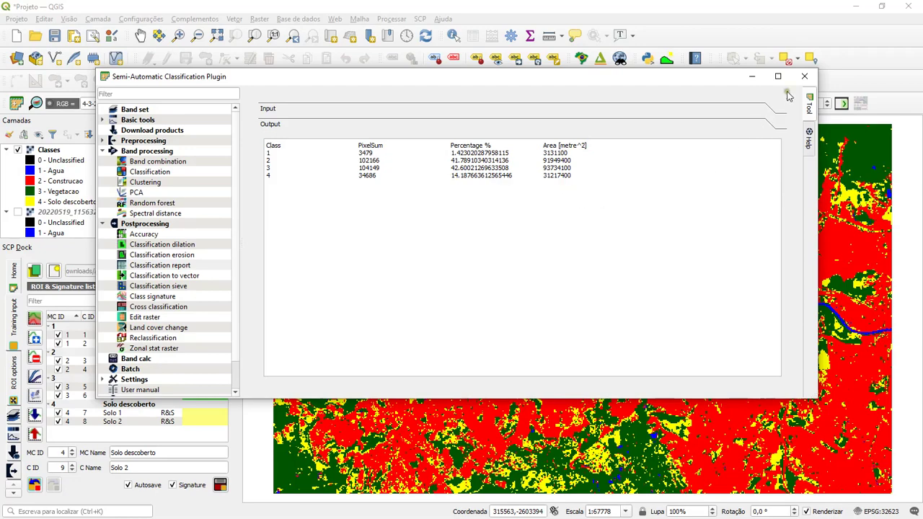
click(806, 78)
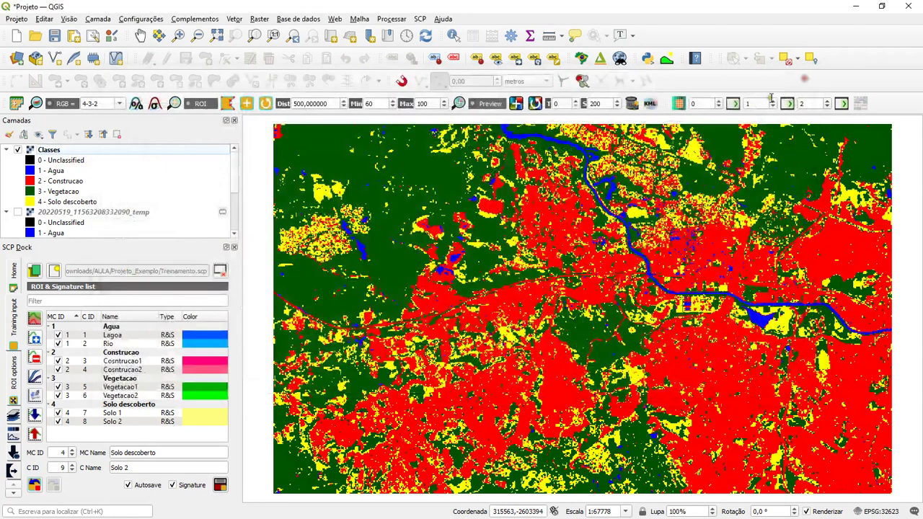